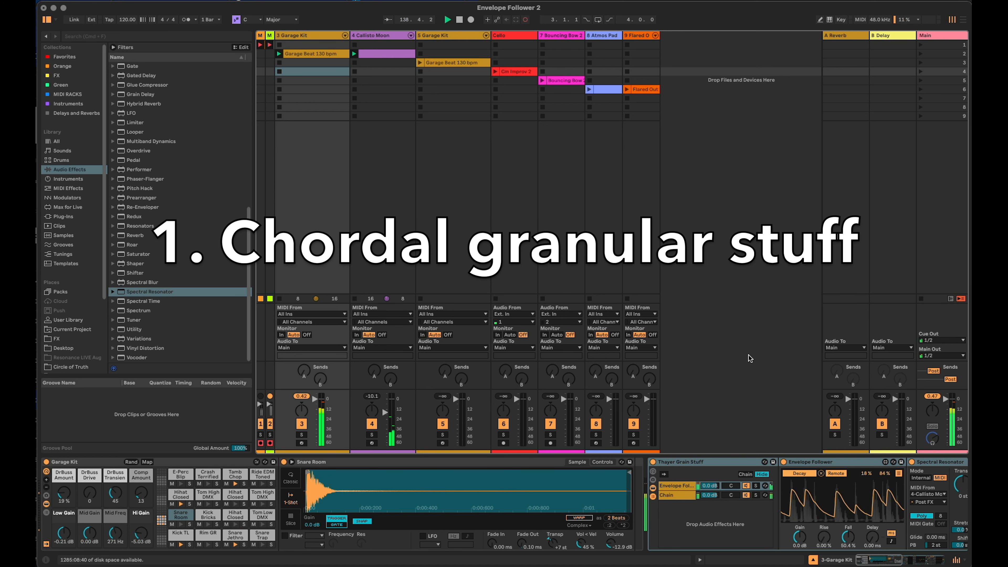
Stop the clips on the first Garage Kit and Callisto Moon tracks and delete Garage Kit's existing grain effect rack.
{"action": "left_click", "coordinate": [279, 62]}
{"action": "left_click", "coordinate": [354, 63]}
{"action": "left_click", "coordinate": [730, 457]}
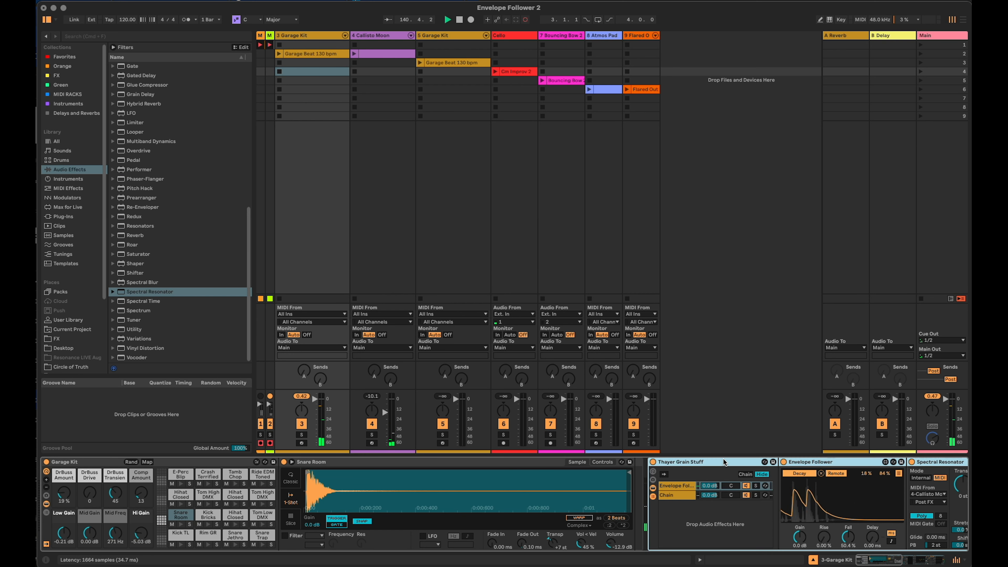
{"action": "key", "text": "Delete"}
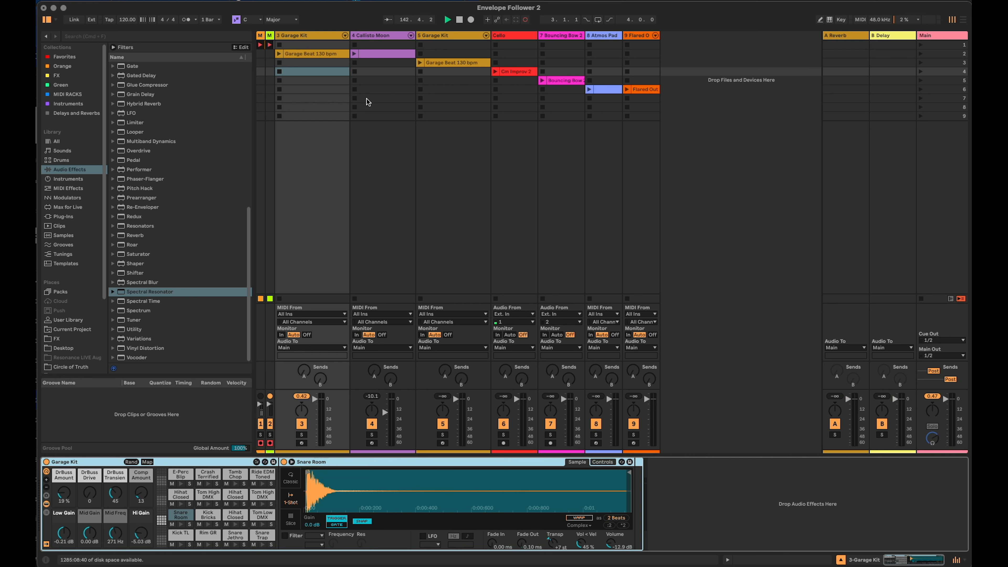
Play the Callisto Moon clip by itself and examine its chord notes.
{"action": "left_click", "coordinate": [354, 54]}
{"action": "left_click", "coordinate": [371, 36]}
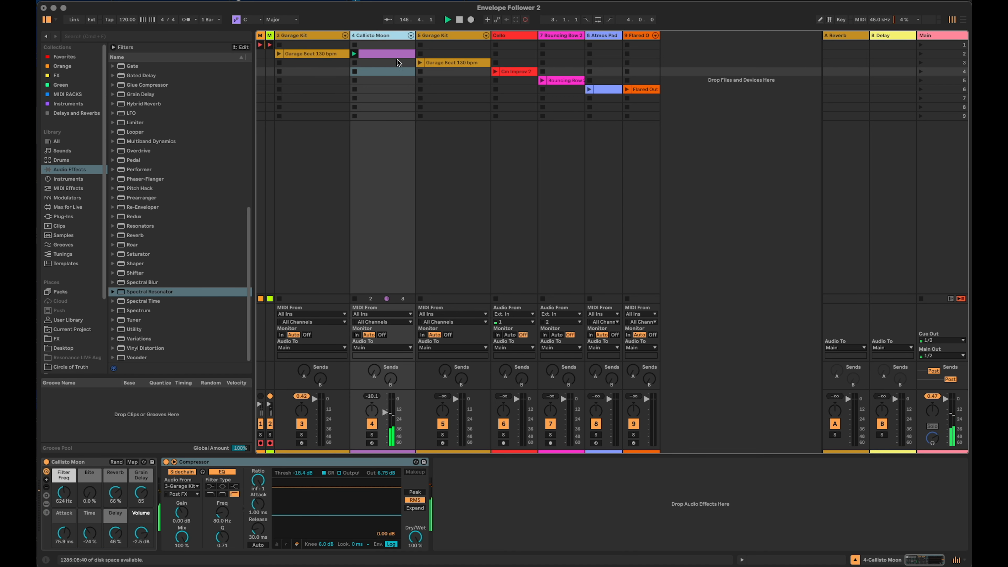
{"action": "left_click", "coordinate": [398, 55]}
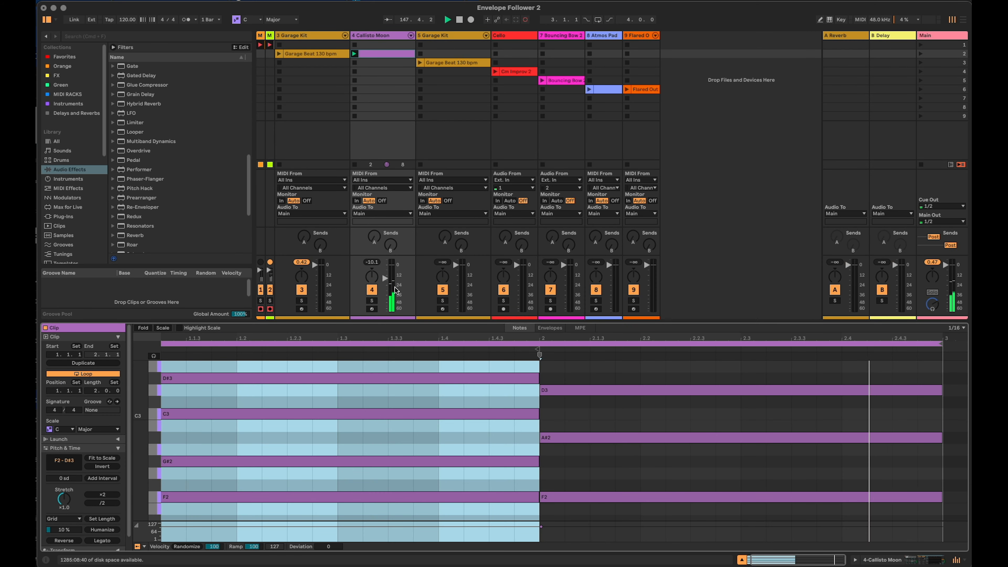
Launch the first Garage Kit track's Garage Beat 130 bpm clip, examine its drum pattern, and return to the track's devices.
{"action": "left_click", "coordinate": [279, 54]}
{"action": "left_click", "coordinate": [307, 54]}
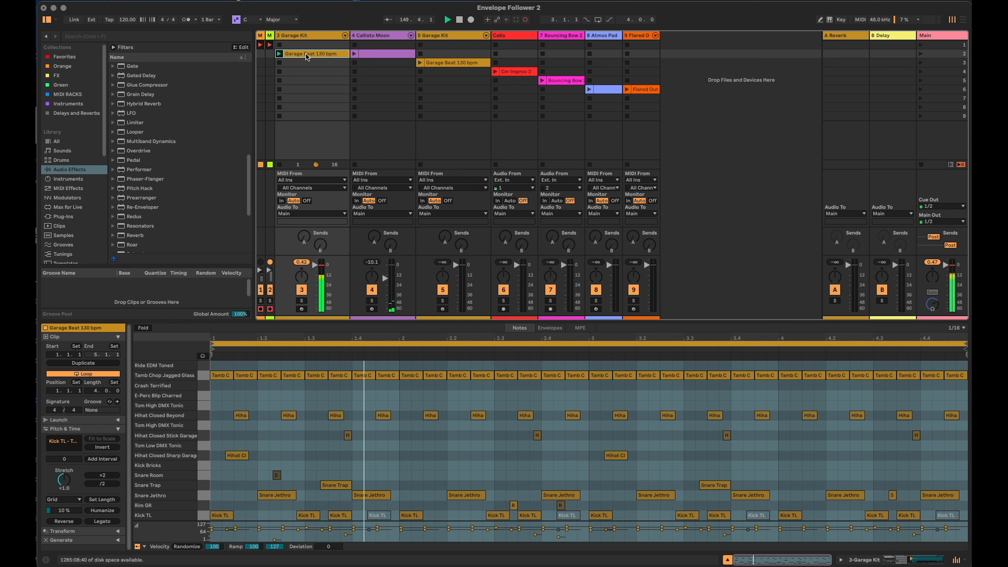
{"action": "key", "text": "shift+Tab"}
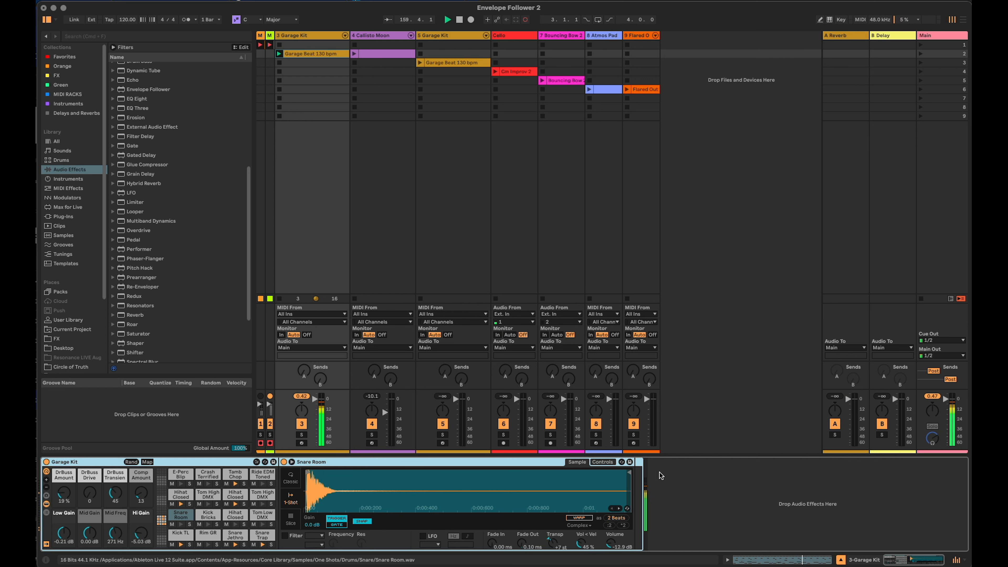
Add Spectral Resonator after the drum rack on the first Garage Kit track and set its modulation mode to Granular.
{"action": "scroll", "coordinate": [206, 311], "scroll_direction": "down", "scroll_amount": 4}
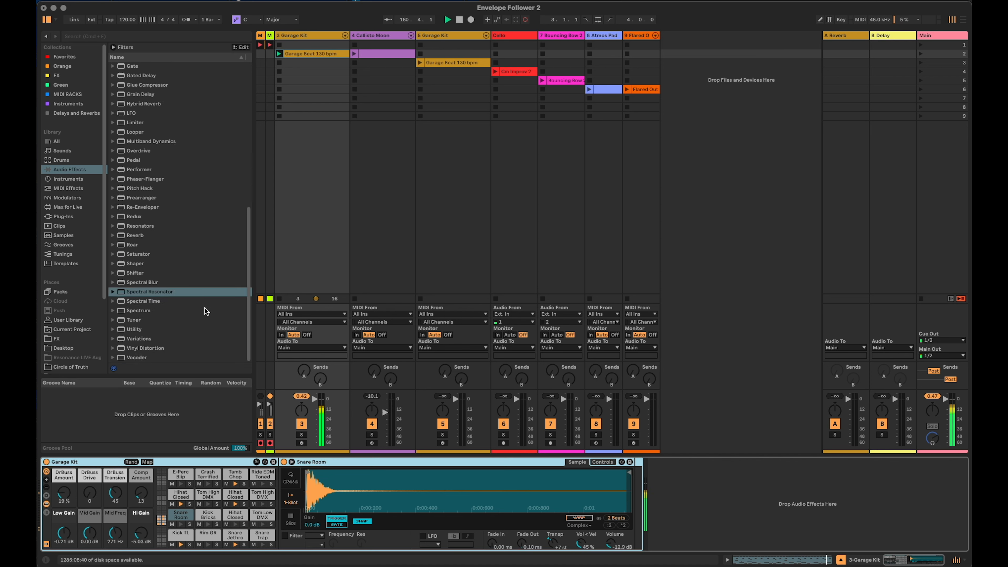
{"action": "left_click_drag", "start_coordinate": [155, 292], "coordinate": [716, 474]}
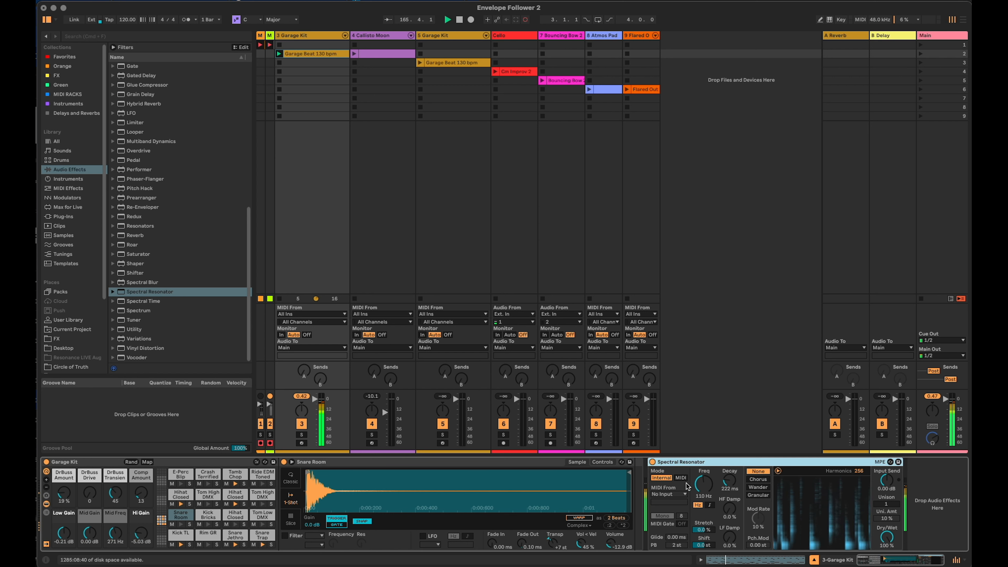
{"action": "left_click", "coordinate": [759, 495]}
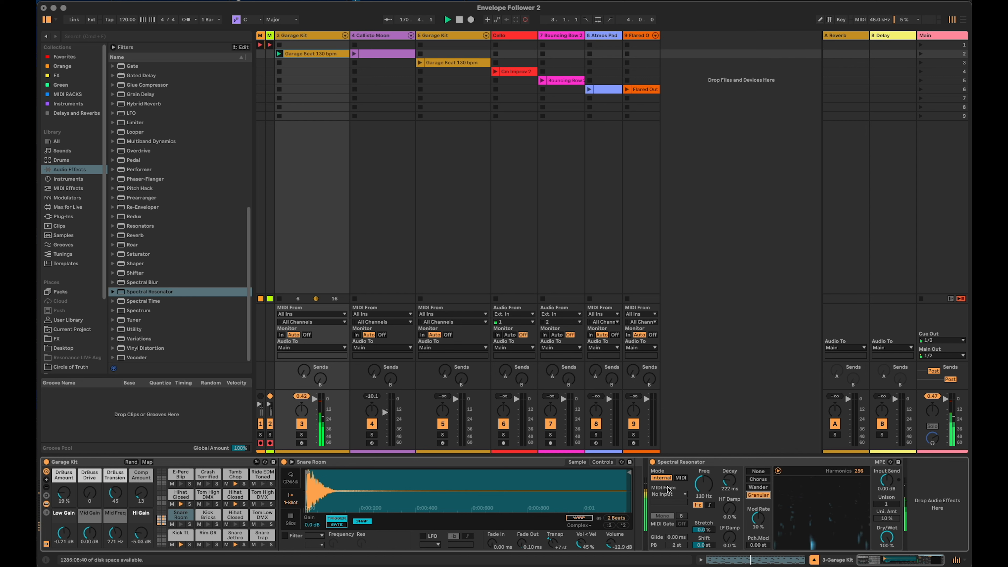
Switch Spectral Resonator to MIDI mode and use 4-Callisto Moon as its MIDI source.
{"action": "left_click", "coordinate": [682, 478]}
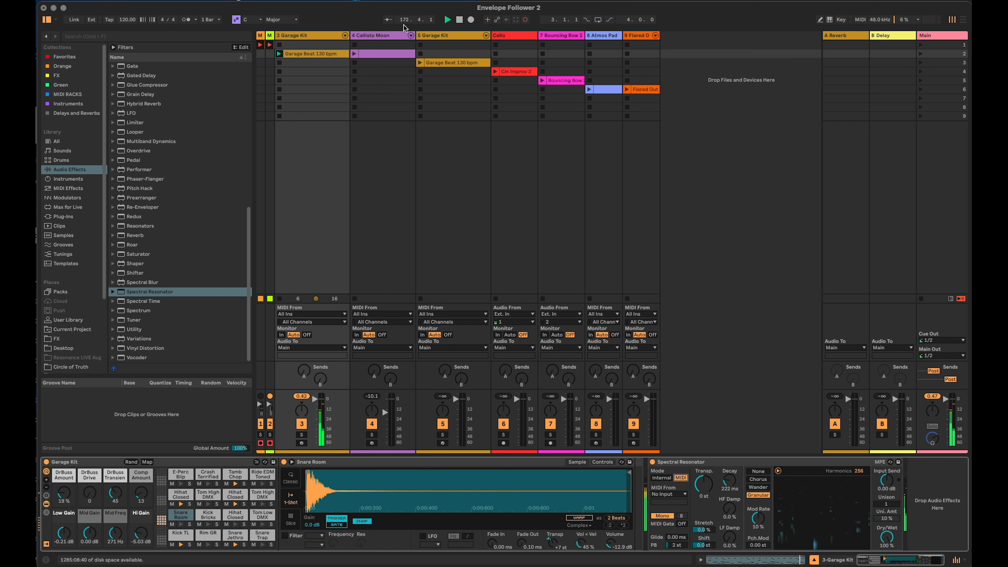
{"action": "left_click", "coordinate": [681, 494]}
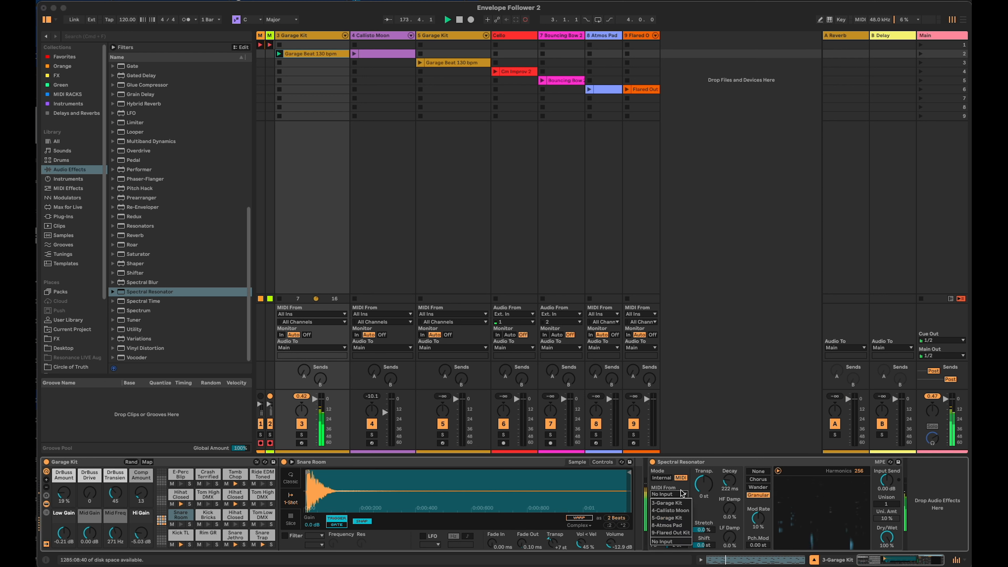
{"action": "left_click", "coordinate": [688, 510]}
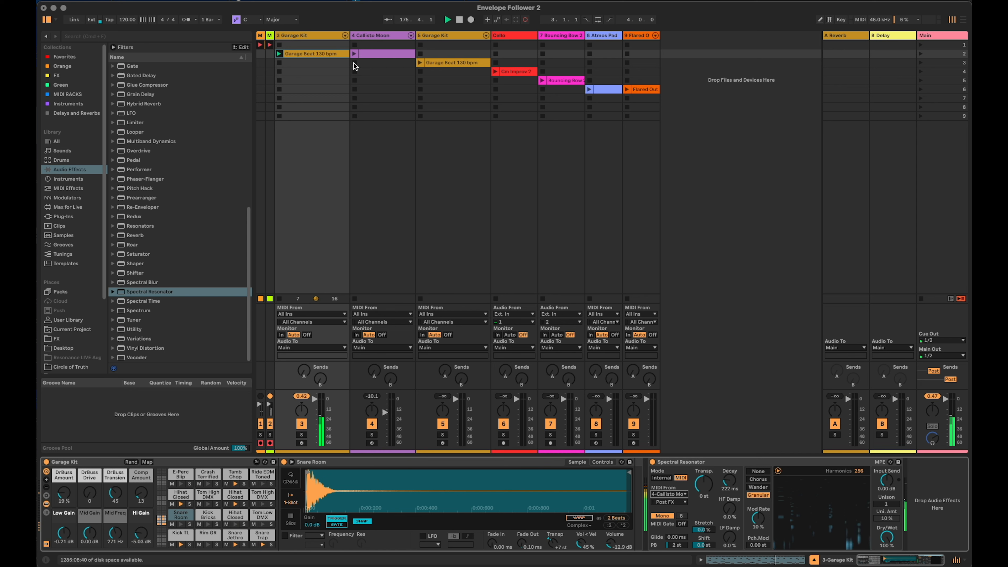
Launch the Callisto Moon clip, deactivate that track's instrument, and return to the first Garage Kit track's devices.
{"action": "left_click", "coordinate": [355, 54]}
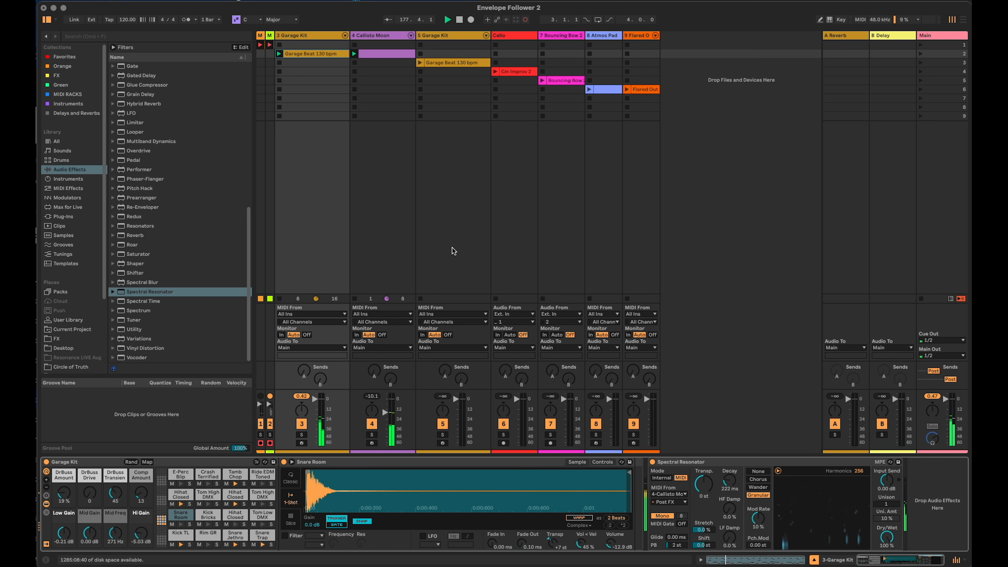
{"action": "left_click", "coordinate": [377, 35]}
{"action": "left_click", "coordinate": [46, 461]}
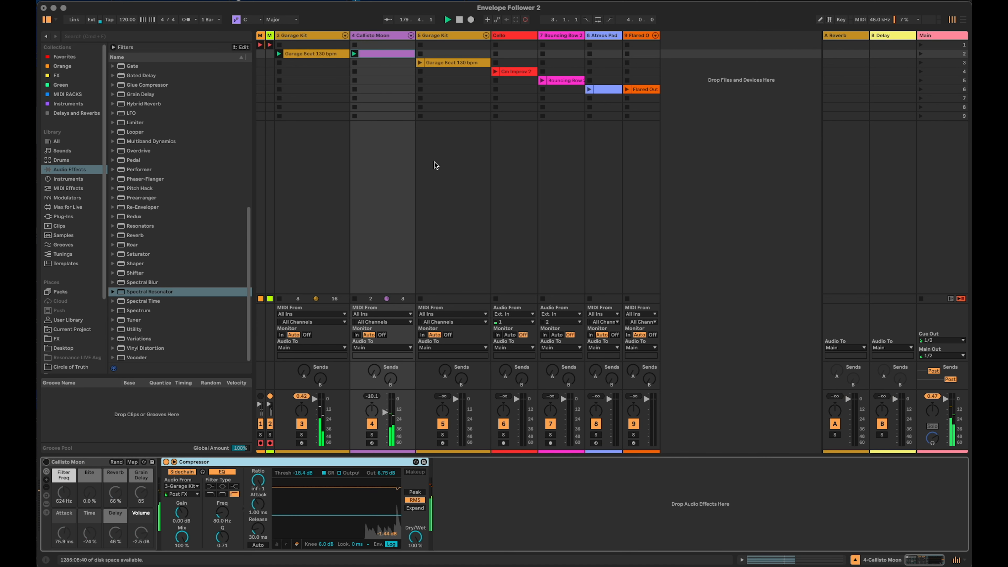
{"action": "left_click", "coordinate": [314, 38]}
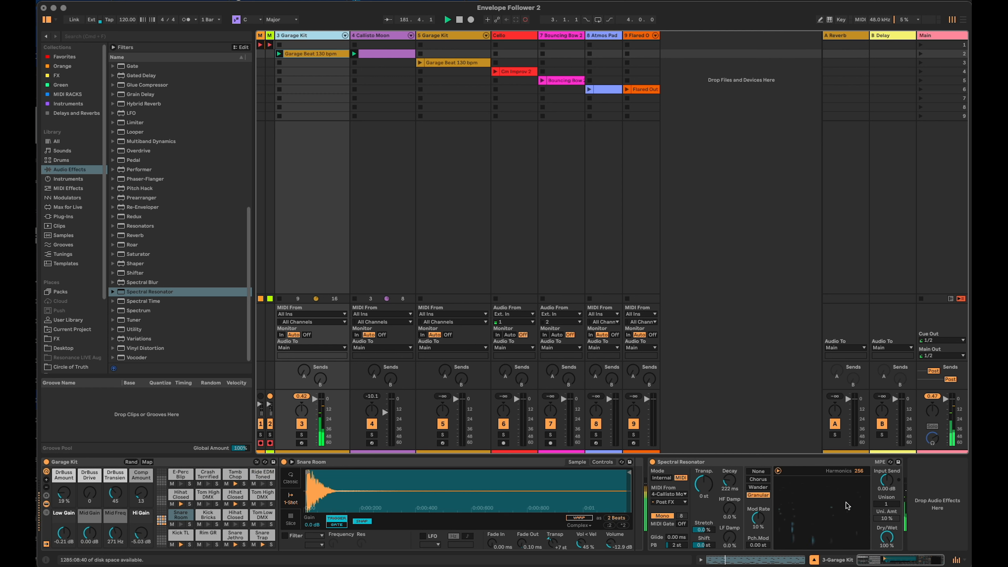
Configure Spectral Resonator as Poly with 16 harmonics and a decay of 394 ms.
{"action": "left_click", "coordinate": [666, 515]}
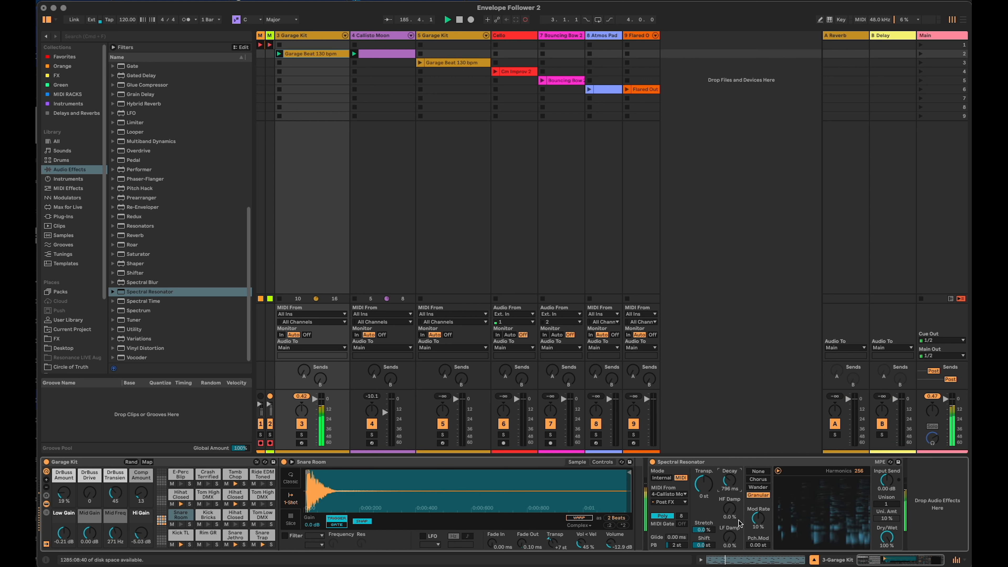
{"action": "left_click_drag", "start_coordinate": [860, 471], "coordinate": [860, 536]}
{"action": "left_click_drag", "start_coordinate": [729, 478], "coordinate": [728, 492]}
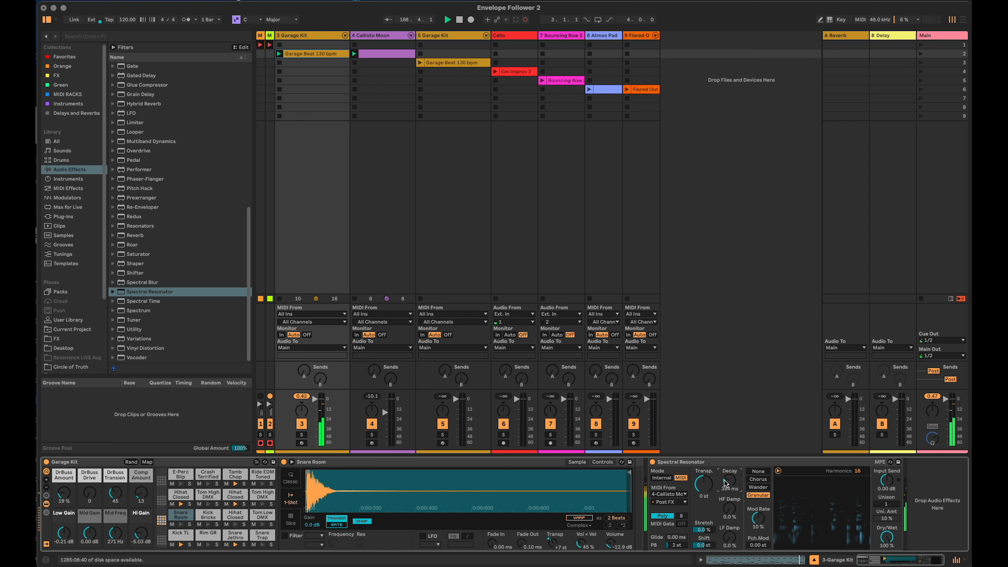
Insert an Envelope Follower before Spectral Resonator and map it to the resonator's Decay.
{"action": "scroll", "coordinate": [150, 152], "scroll_direction": "up", "scroll_amount": 6}
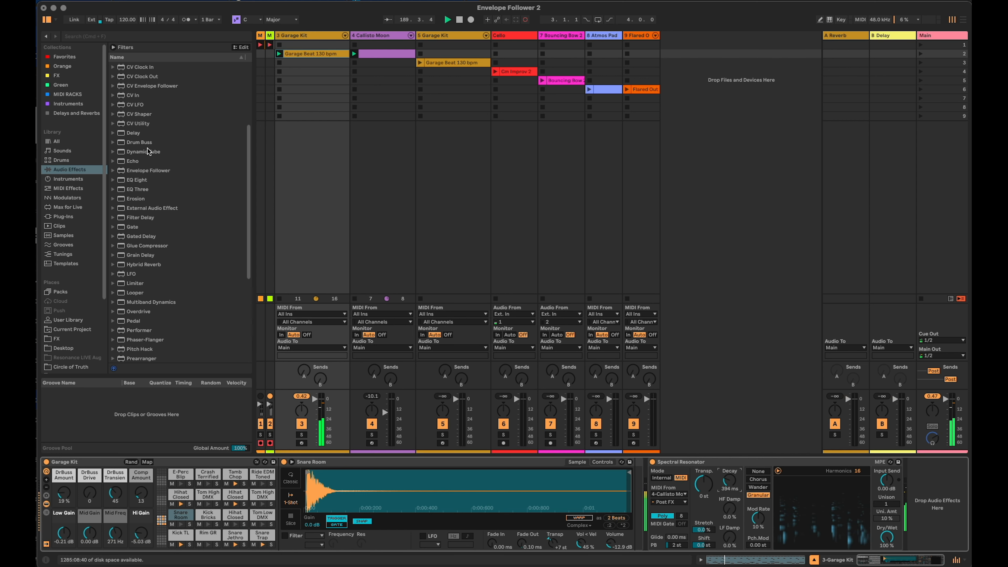
{"action": "scroll", "coordinate": [150, 121], "scroll_direction": "up", "scroll_amount": 2}
{"action": "left_click_drag", "start_coordinate": [153, 222], "coordinate": [651, 493]}
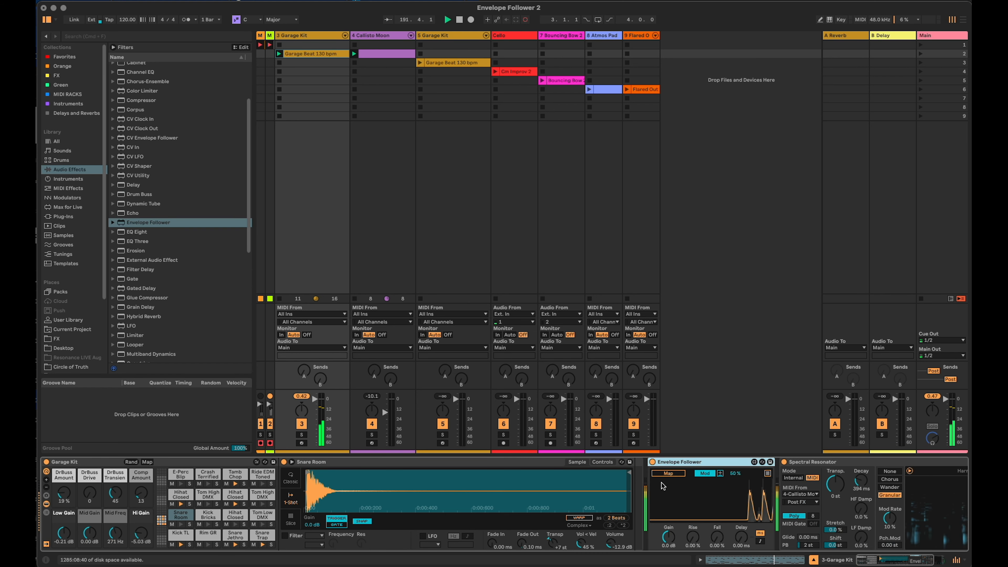
{"action": "scroll", "coordinate": [662, 487], "scroll_direction": "right", "scroll_amount": 5}
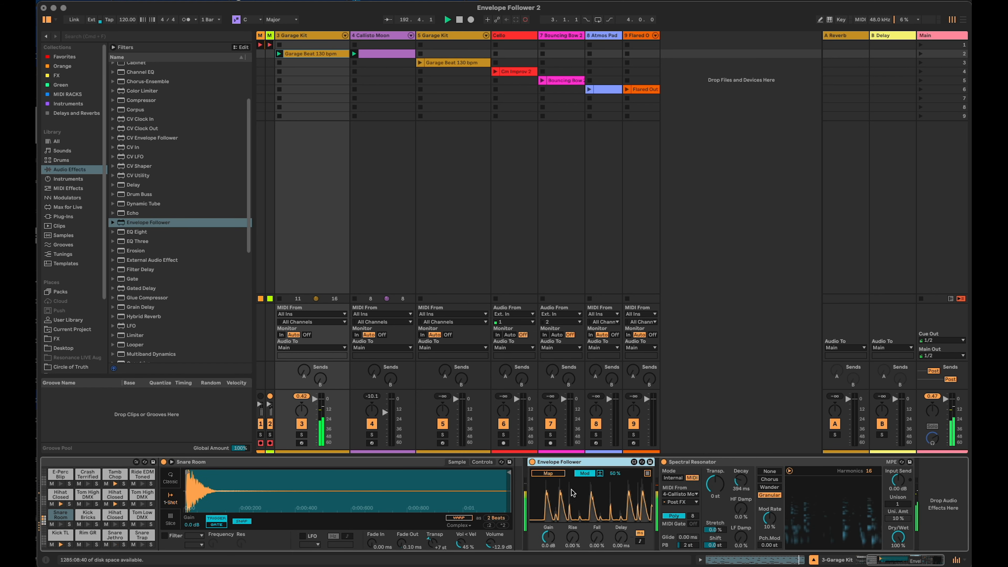
{"action": "left_click", "coordinate": [550, 474]}
{"action": "left_click", "coordinate": [738, 488]}
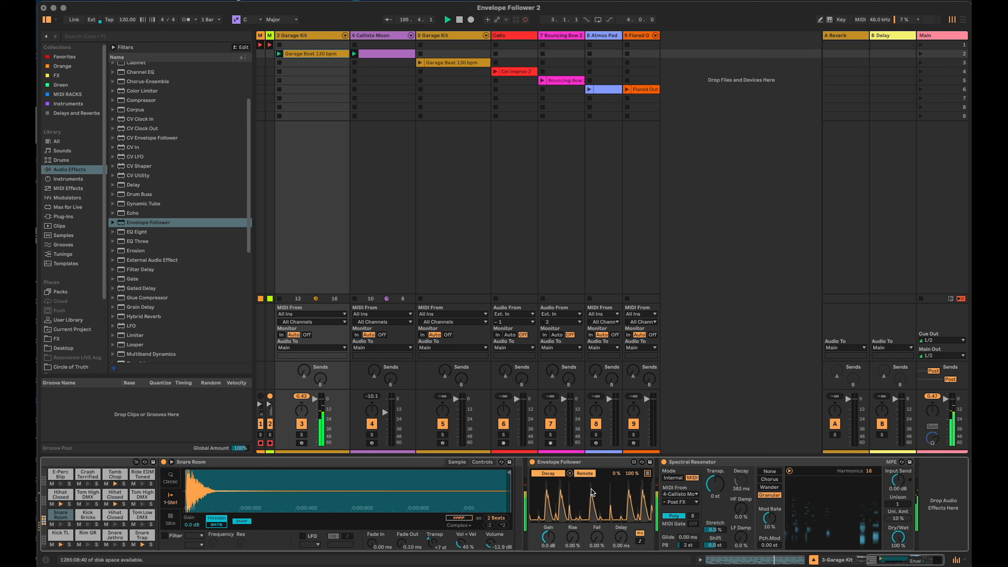
Set the Decay mapping range to 11–89 %, increase the envelope's Fall, and slightly lower the Garage Kit track's volume.
{"action": "left_click_drag", "start_coordinate": [615, 476], "coordinate": [632, 478]}
{"action": "left_click_drag", "start_coordinate": [596, 538], "coordinate": [596, 517]}
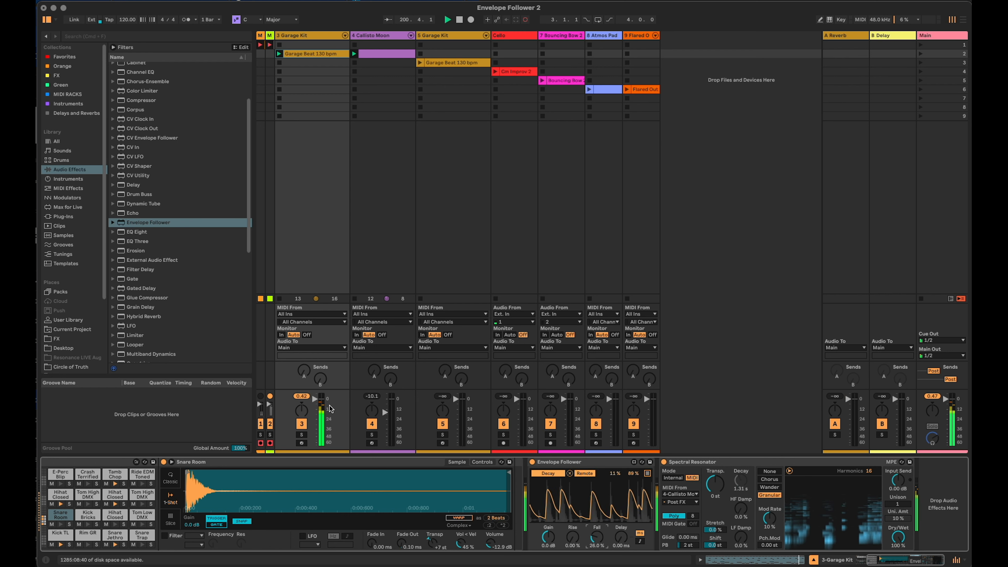
{"action": "left_click_drag", "start_coordinate": [314, 399], "coordinate": [315, 406]}
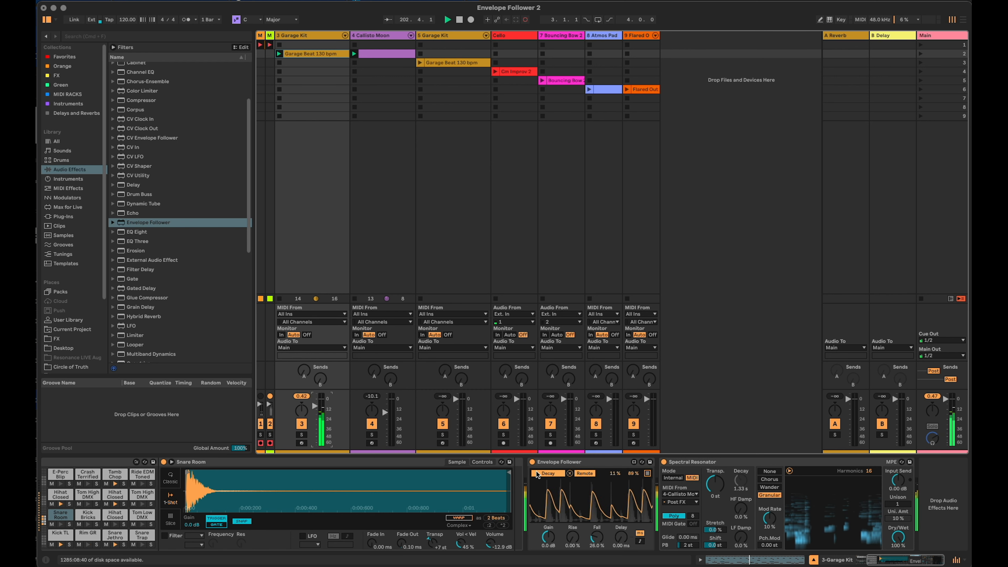
Map the Envelope Follower's second slot to the resonator's Pitch Mod with a range of 0–91 %.
{"action": "left_click", "coordinate": [647, 474]}
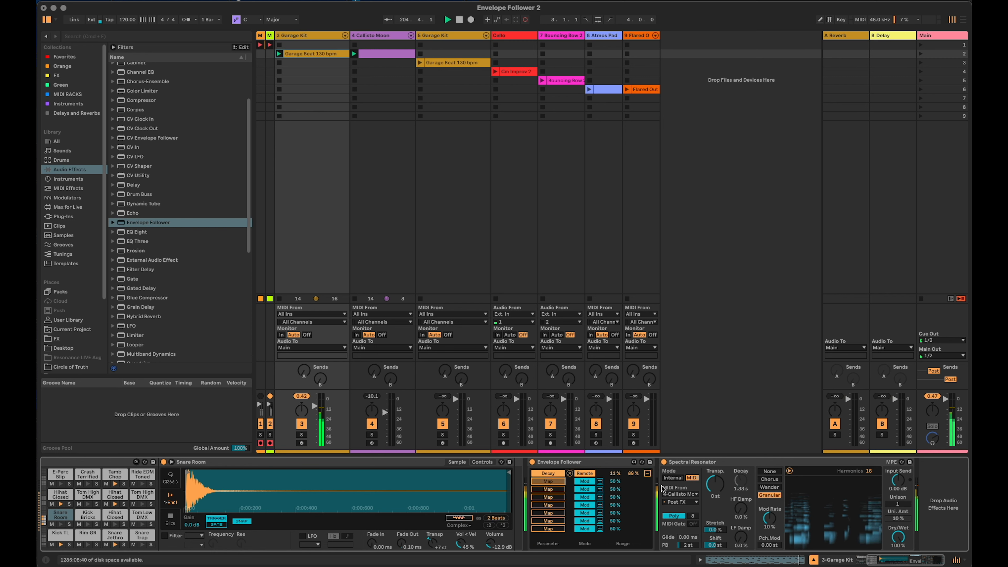
{"action": "left_click", "coordinate": [770, 546]}
{"action": "left_click", "coordinate": [585, 483]}
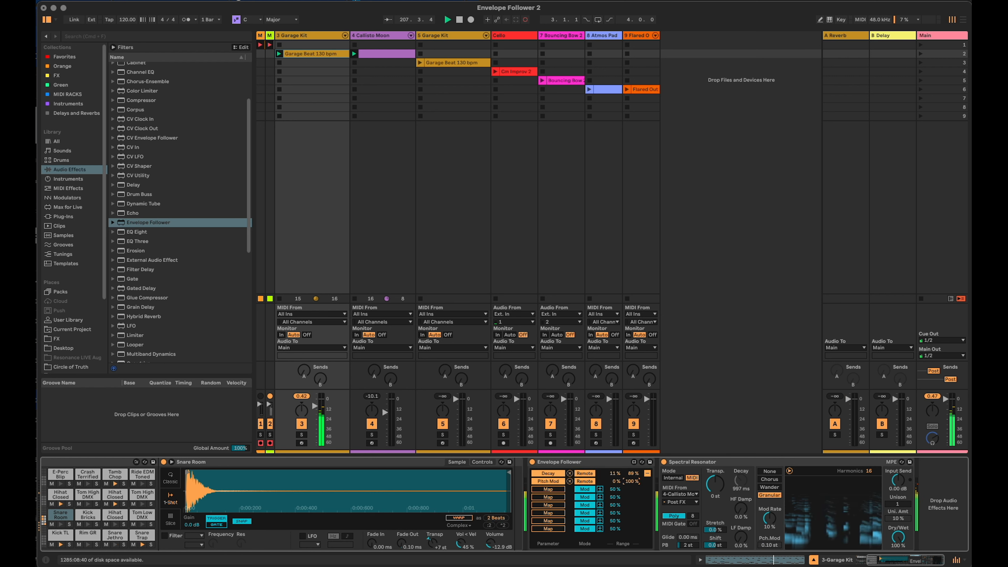
{"action": "left_click_drag", "start_coordinate": [632, 481], "coordinate": [632, 487]}
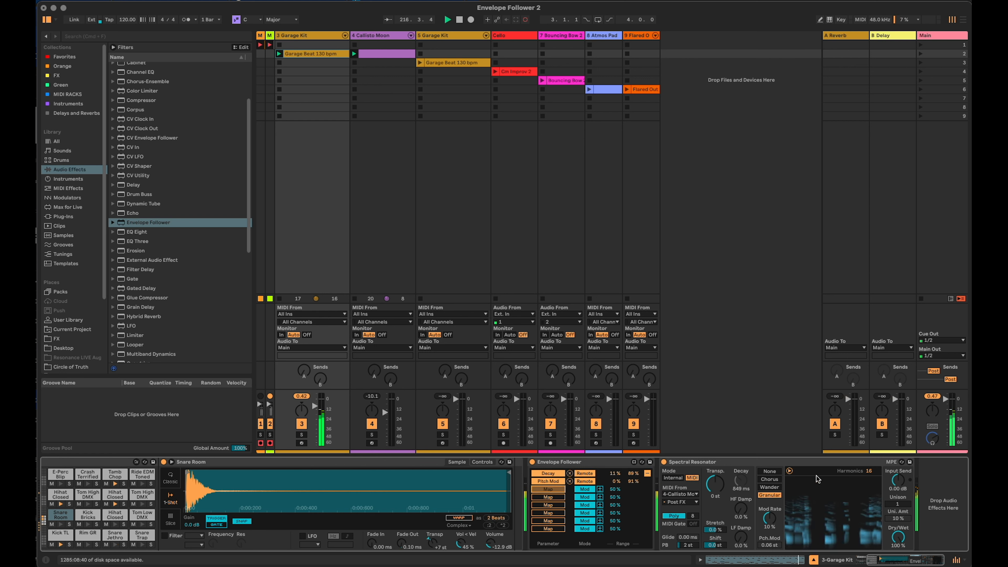
Map the Envelope Follower's third slot to the resonator's Harmonics with a range of 7–57 %.
{"action": "left_click", "coordinate": [863, 471]}
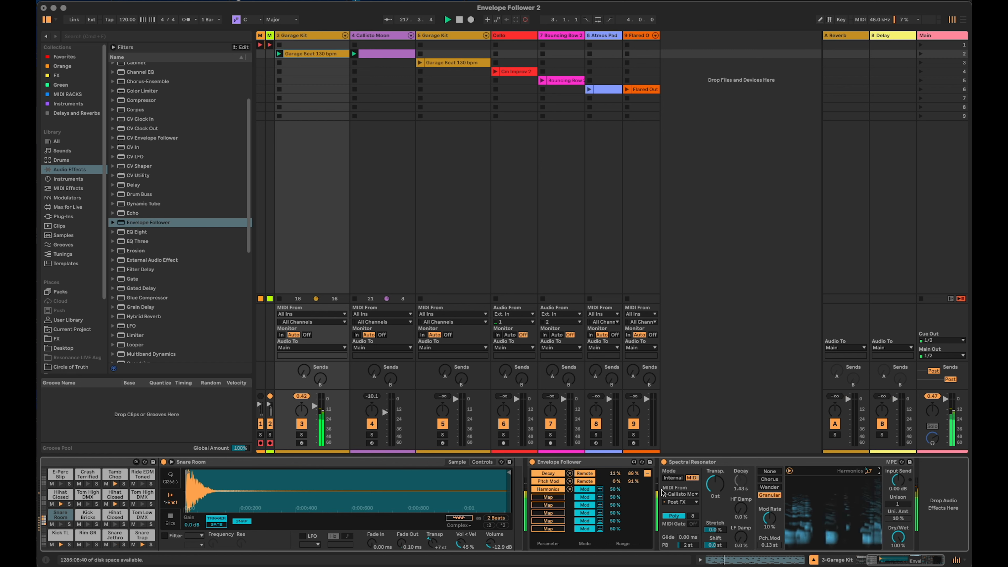
{"action": "left_click_drag", "start_coordinate": [623, 491], "coordinate": [624, 508]}
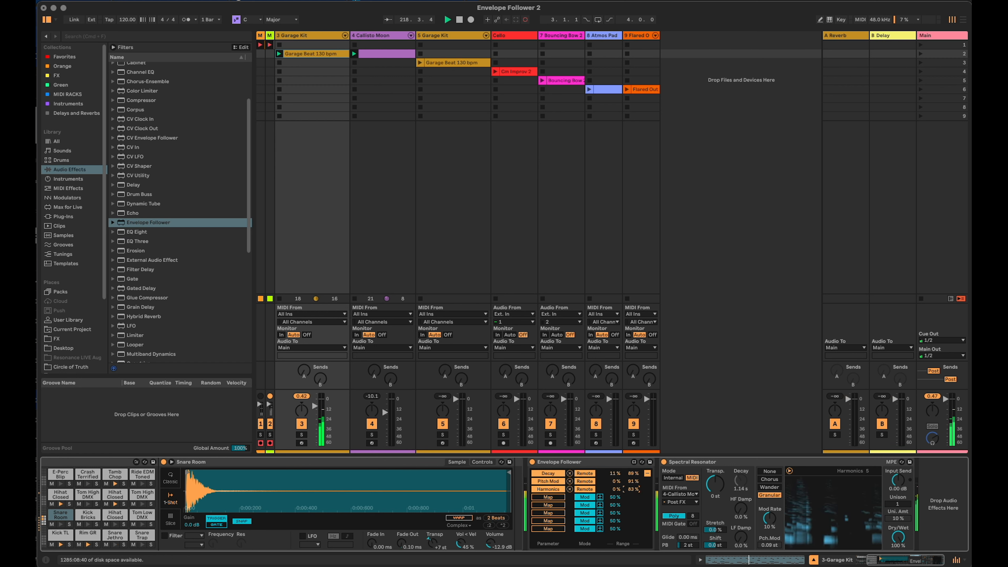
{"action": "left_click_drag", "start_coordinate": [615, 490], "coordinate": [616, 486]}
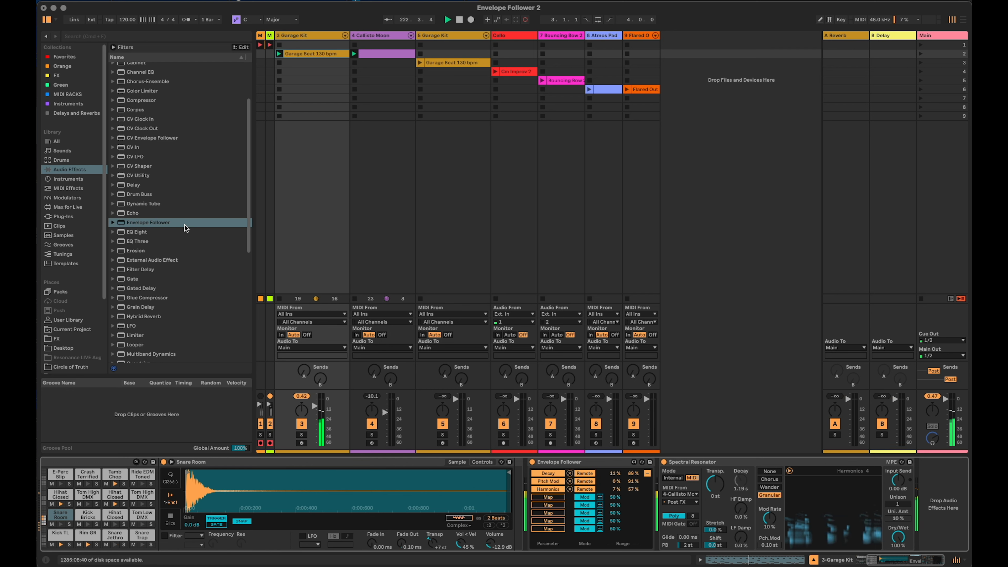
Find EQ Eight among the audio effects and add it after Spectral Resonator.
{"action": "scroll", "coordinate": [184, 226], "scroll_direction": "up", "scroll_amount": 5}
{"action": "scroll", "coordinate": [186, 228], "scroll_direction": "up", "scroll_amount": 1}
{"action": "scroll", "coordinate": [186, 228], "scroll_direction": "down", "scroll_amount": 5}
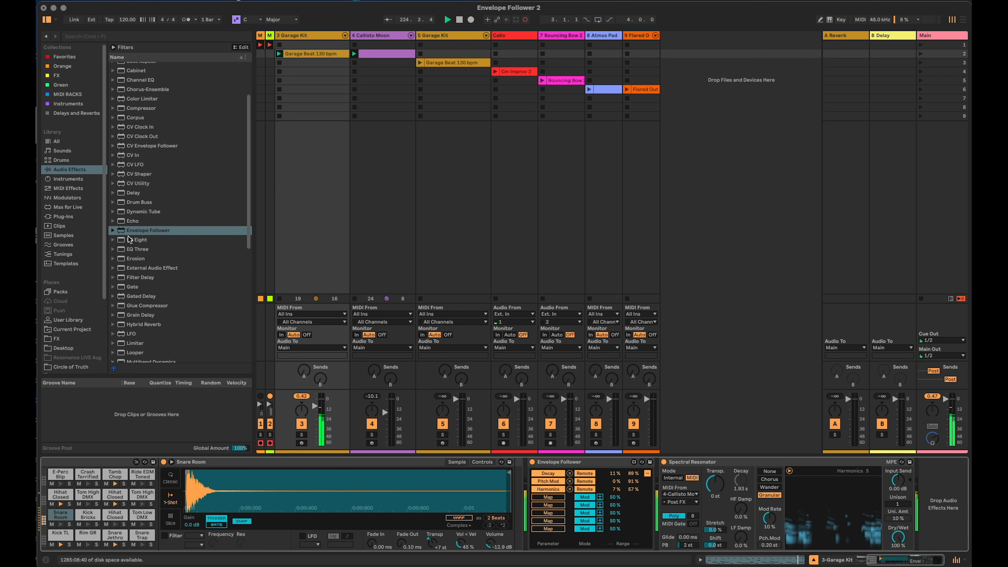
{"action": "left_click_drag", "start_coordinate": [128, 238], "coordinate": [384, 280]}
{"action": "left_click_drag", "start_coordinate": [942, 510], "coordinate": [942, 510]}
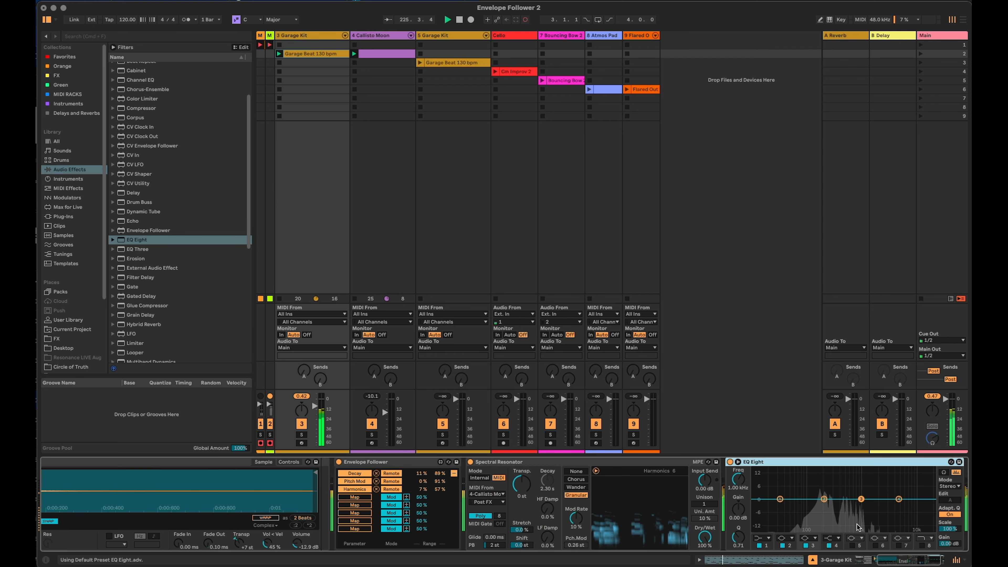
Enable EQ Eight's first band as a low cut and set its frequency to 198 Hz.
{"action": "left_click", "coordinate": [762, 538]}
{"action": "left_click", "coordinate": [760, 546]}
{"action": "left_click_drag", "start_coordinate": [780, 506], "coordinate": [824, 505]}
Group Envelope Follower, Spectral Resonator and EQ Eight into an Audio Effect Rack and show its chain list.
{"action": "left_click_drag", "start_coordinate": [914, 558], "coordinate": [835, 563]}
{"action": "left_click", "coordinate": [707, 462]}
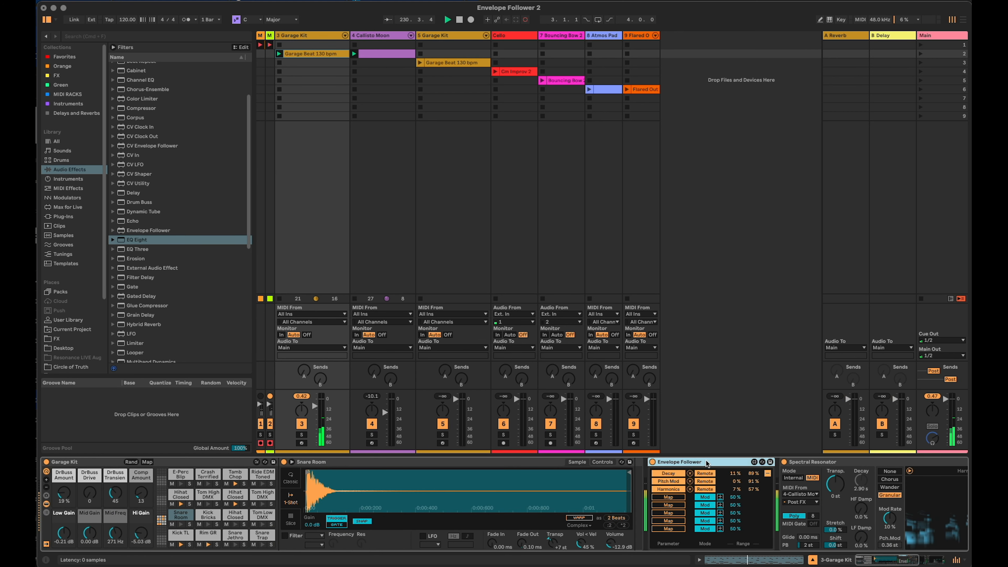
{"action": "left_click_drag", "start_coordinate": [866, 560], "coordinate": [893, 561]}
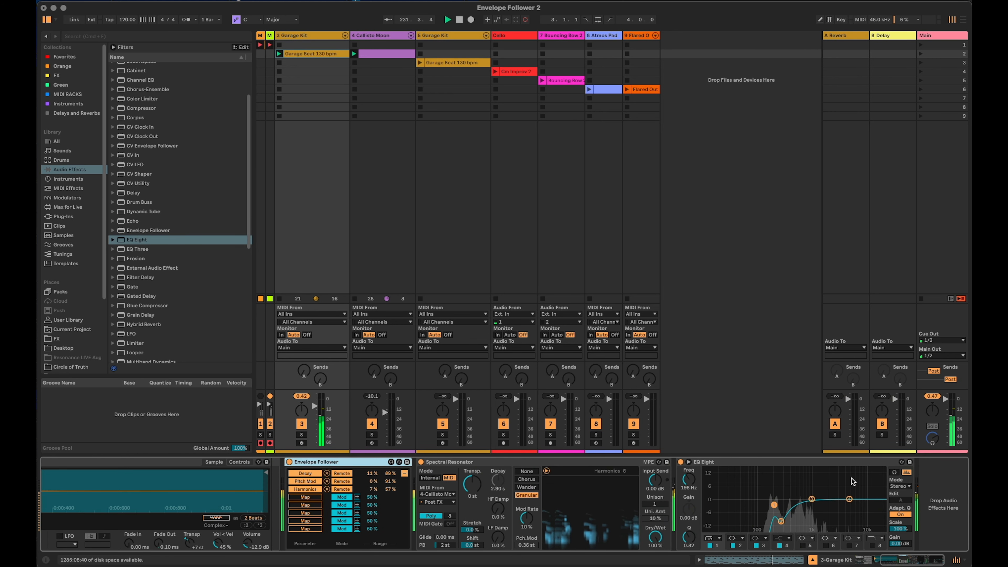
{"action": "left_click", "coordinate": [851, 461], "text": "shift"}
{"action": "key", "text": "super+g"}
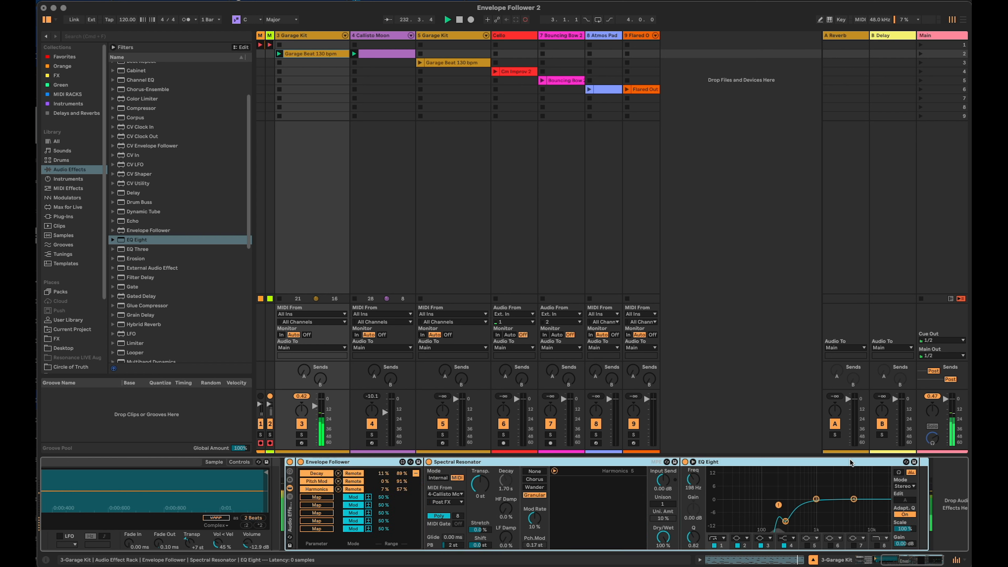
{"action": "left_click", "coordinate": [290, 497]}
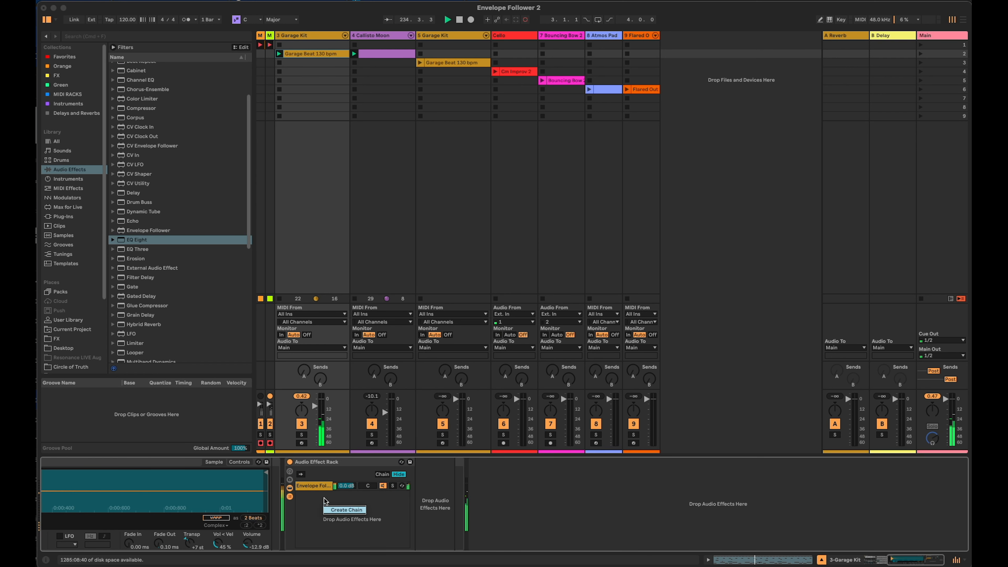
Create a second chain in the Audio Effect Rack and name it Dry.
{"action": "left_click", "coordinate": [341, 510]}
{"action": "key", "text": "super+r"}
{"action": "type", "text": "Dry"}
{"action": "key", "text": "Return"}
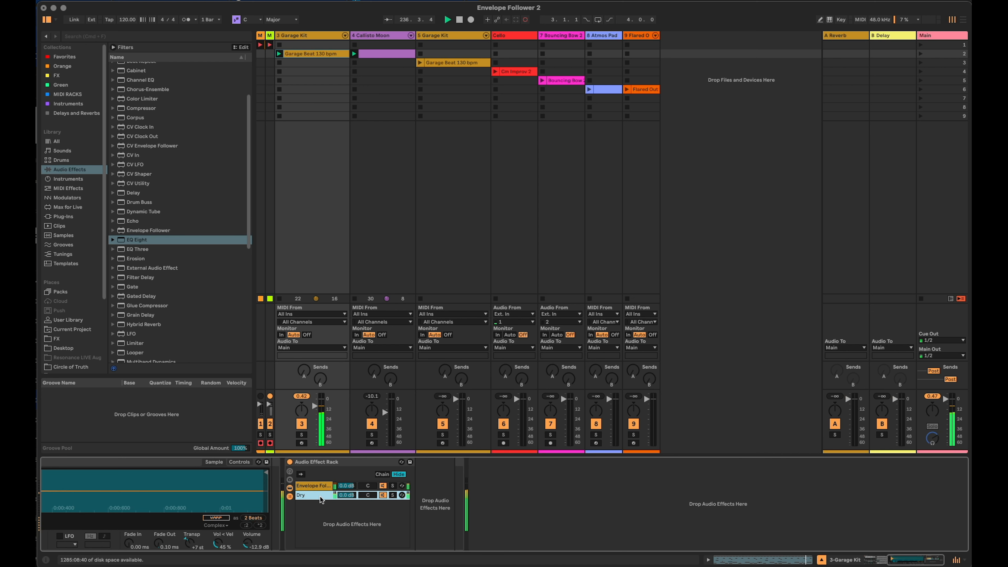
Add a Compressor after EQ Eight in the rack's Envelope Follower chain.
{"action": "left_click", "coordinate": [319, 489]}
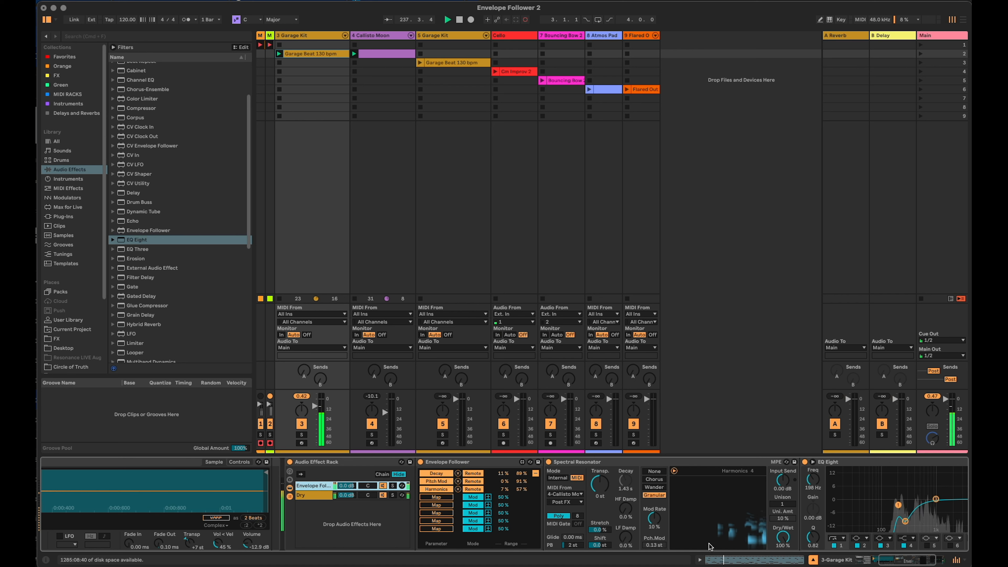
{"action": "left_click_drag", "start_coordinate": [907, 561], "coordinate": [918, 561]}
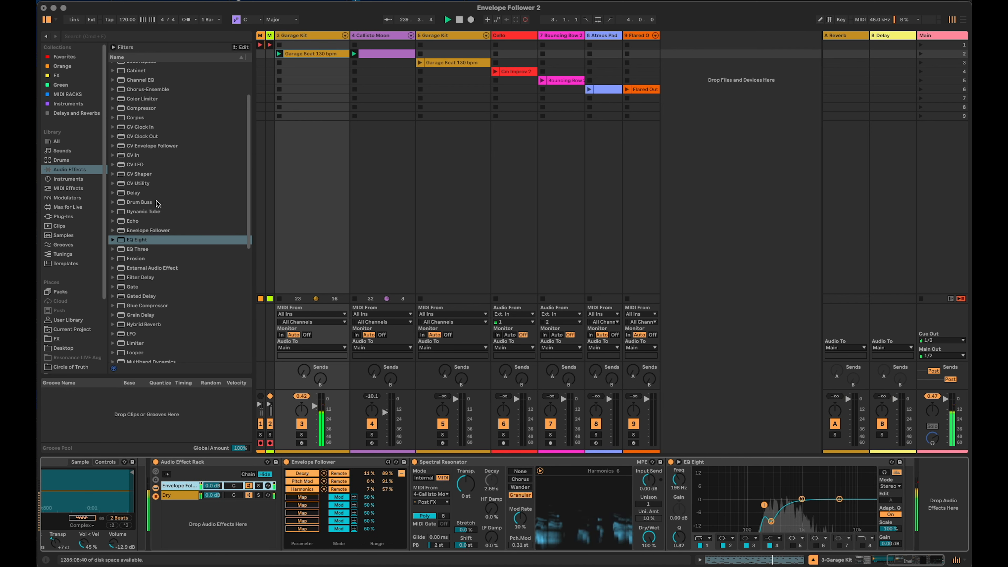
{"action": "scroll", "coordinate": [156, 182], "scroll_direction": "up", "scroll_amount": 3}
{"action": "left_click", "coordinate": [146, 152]}
{"action": "left_click_drag", "start_coordinate": [133, 149], "coordinate": [912, 489]}
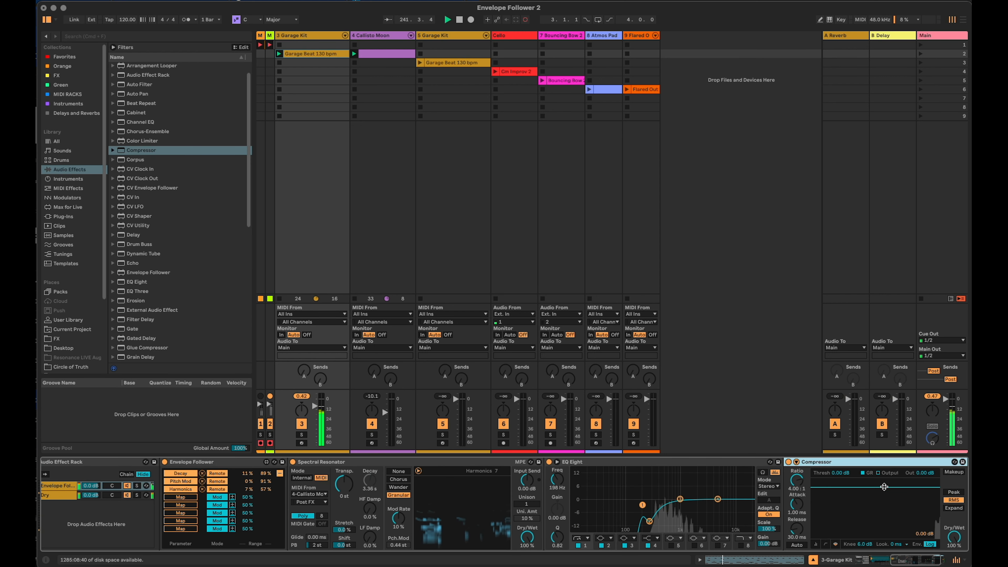
Set the Compressor's sidechain audio source to 3-Garage Kit.
{"action": "left_click", "coordinate": [55, 488]}
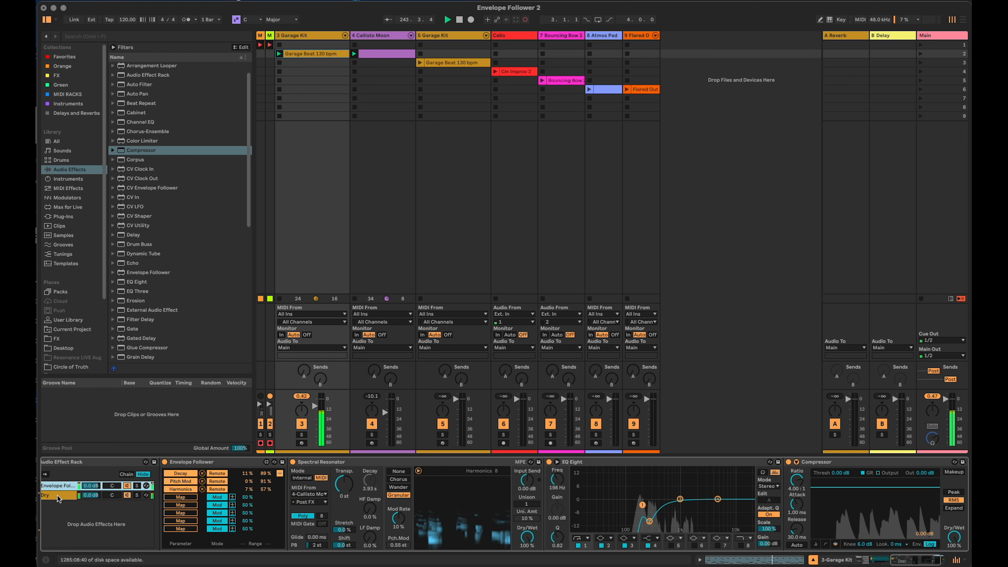
{"action": "left_click", "coordinate": [796, 462]}
{"action": "left_click", "coordinate": [806, 486]}
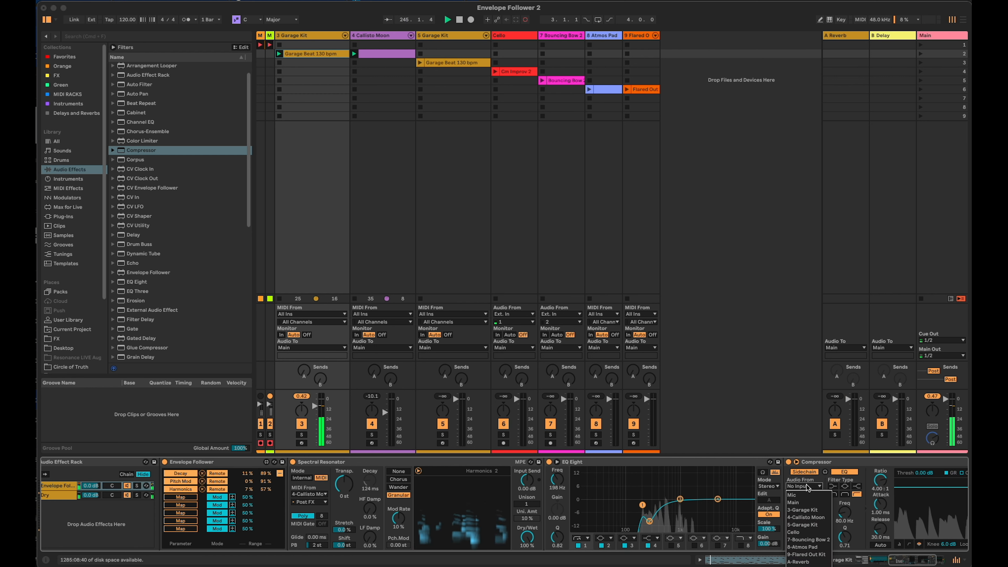
{"action": "left_click", "coordinate": [812, 510]}
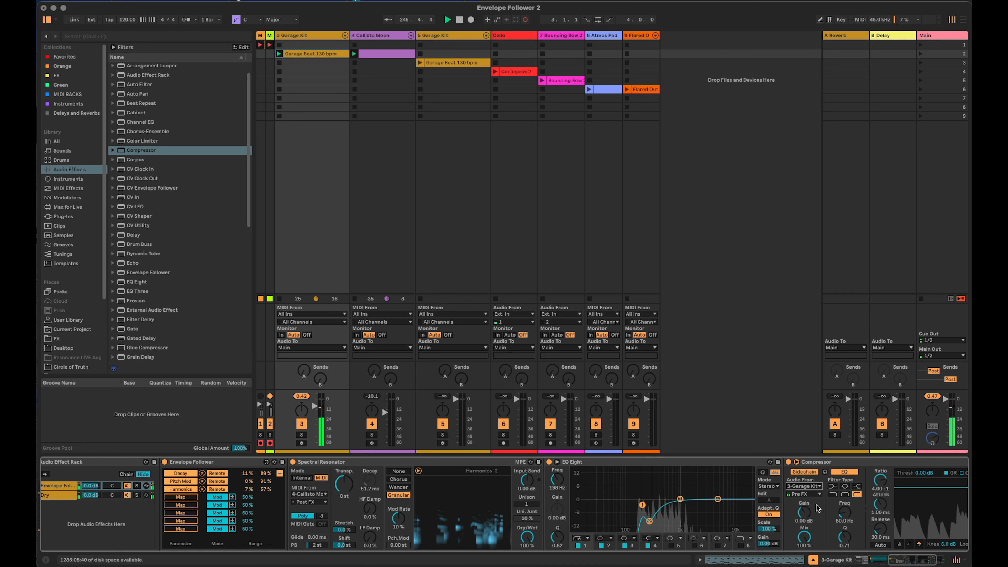
Set the Compressor's ratio to inf:1 and its threshold to -17.4 dB.
{"action": "left_click", "coordinate": [908, 558]}
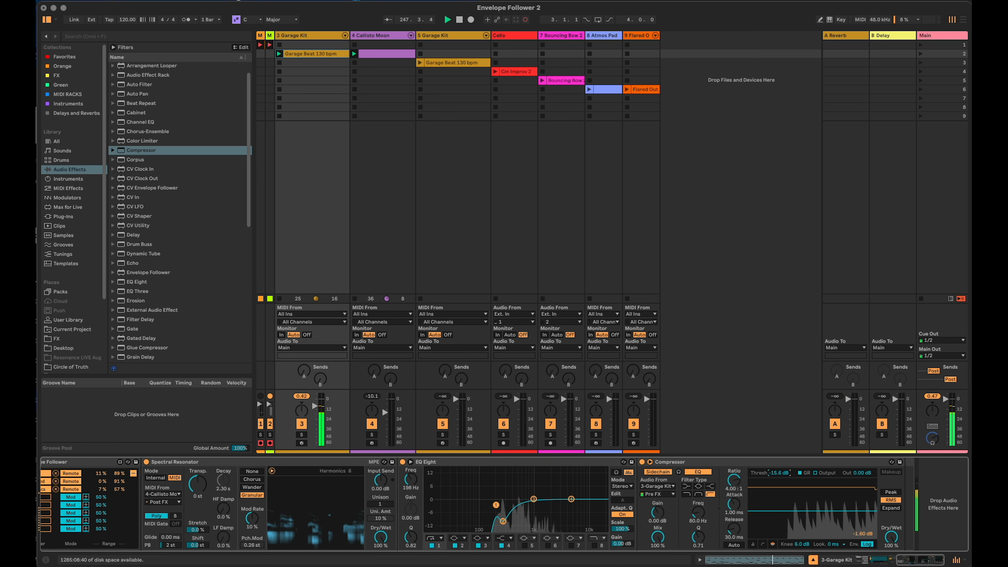
{"action": "left_click_drag", "start_coordinate": [779, 473], "coordinate": [733, 441]}
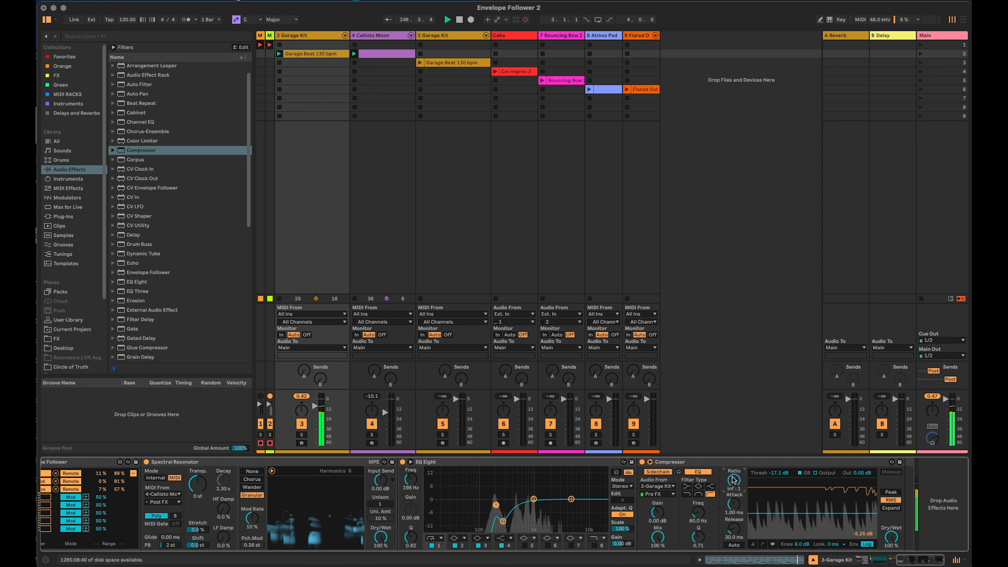
{"action": "left_click_drag", "start_coordinate": [776, 474], "coordinate": [777, 475]}
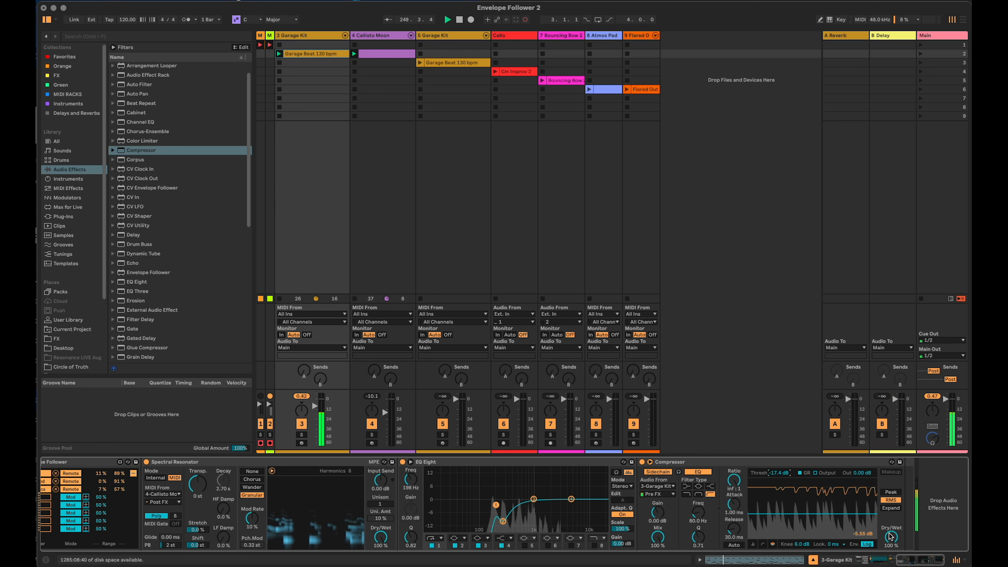
{"action": "left_click", "coordinate": [912, 560]}
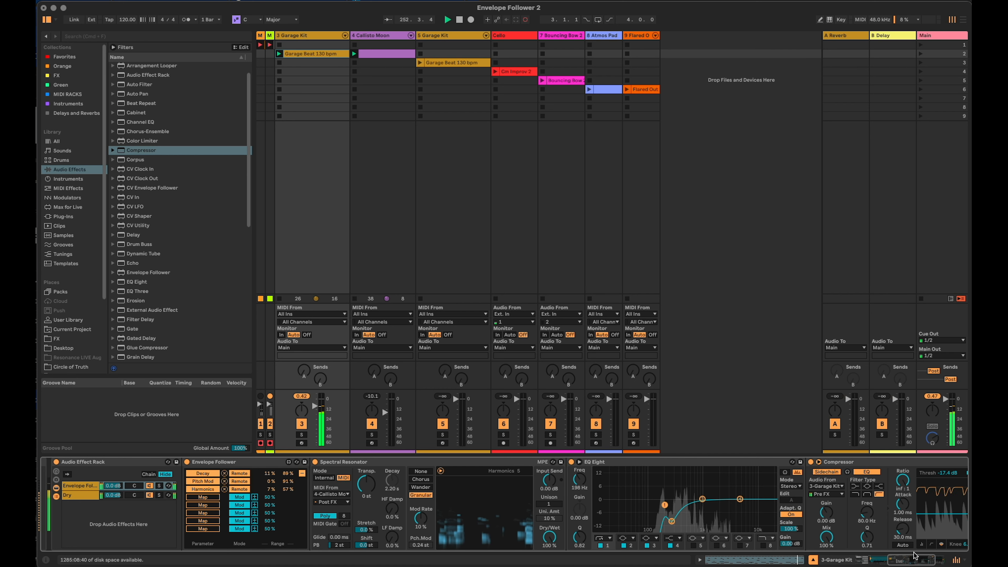
Find Reverb among the audio effects, insert it between EQ Eight and the Compressor, and set its Dry/Wet to 22 %.
{"action": "left_click", "coordinate": [914, 558]}
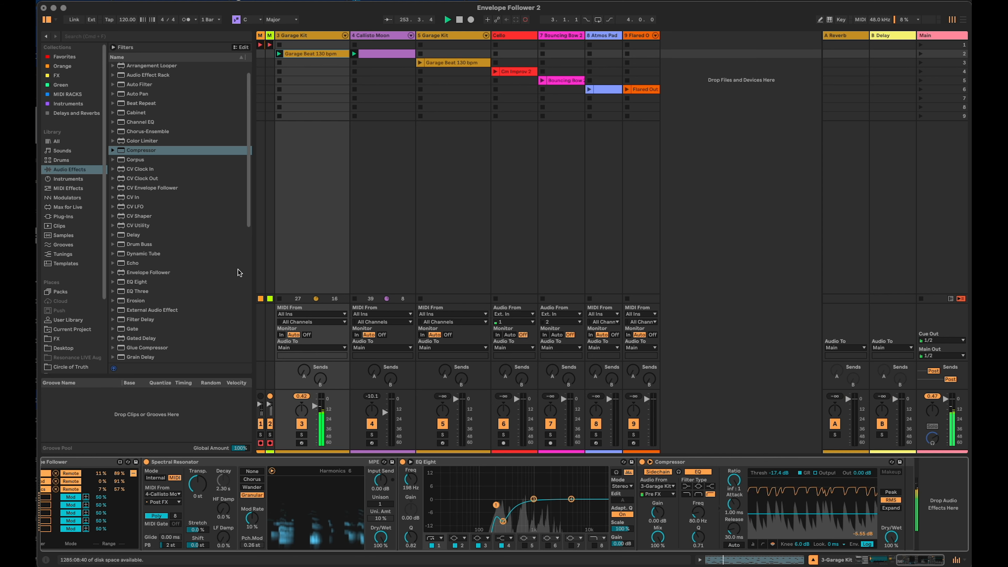
{"action": "scroll", "coordinate": [176, 270], "scroll_direction": "down", "scroll_amount": 5}
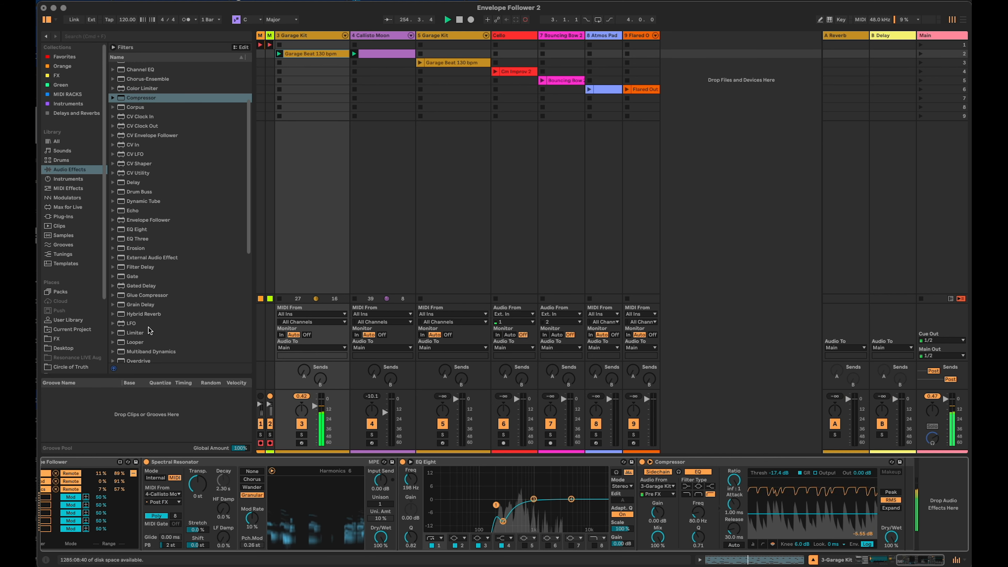
{"action": "scroll", "coordinate": [145, 316], "scroll_direction": "down", "scroll_amount": 15}
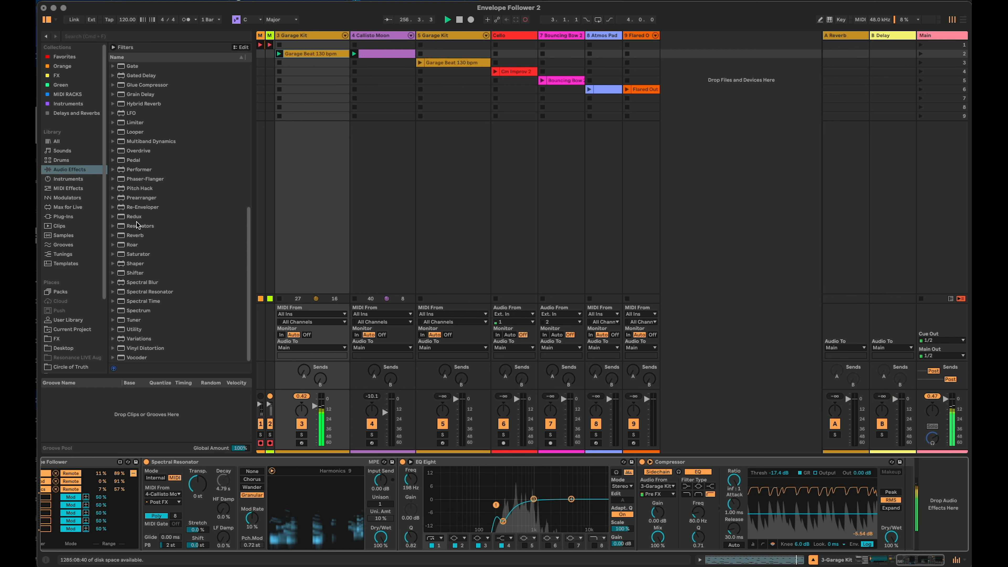
{"action": "left_click", "coordinate": [128, 236]}
{"action": "left_click_drag", "start_coordinate": [612, 464], "coordinate": [640, 499]}
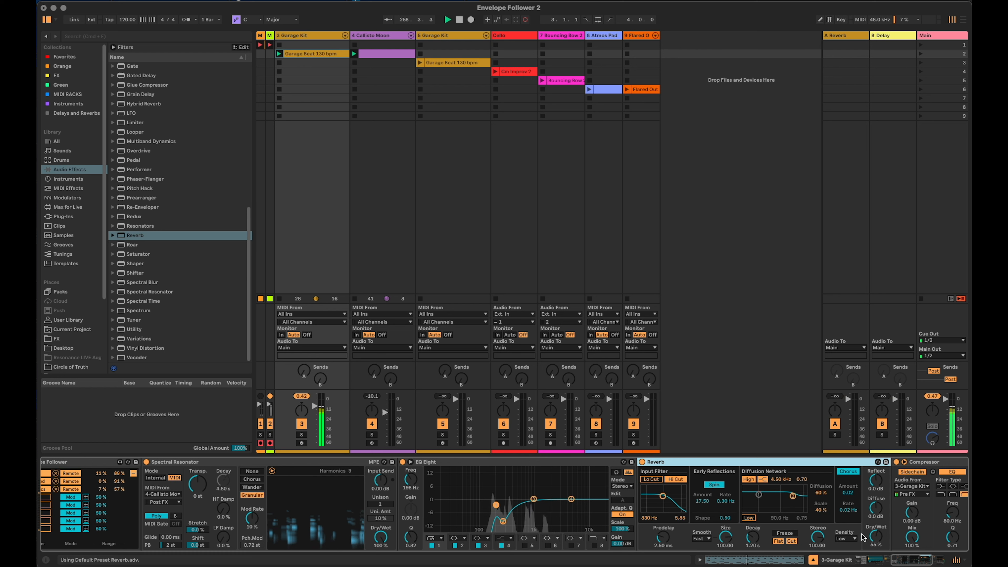
{"action": "left_click_drag", "start_coordinate": [863, 537], "coordinate": [863, 547]}
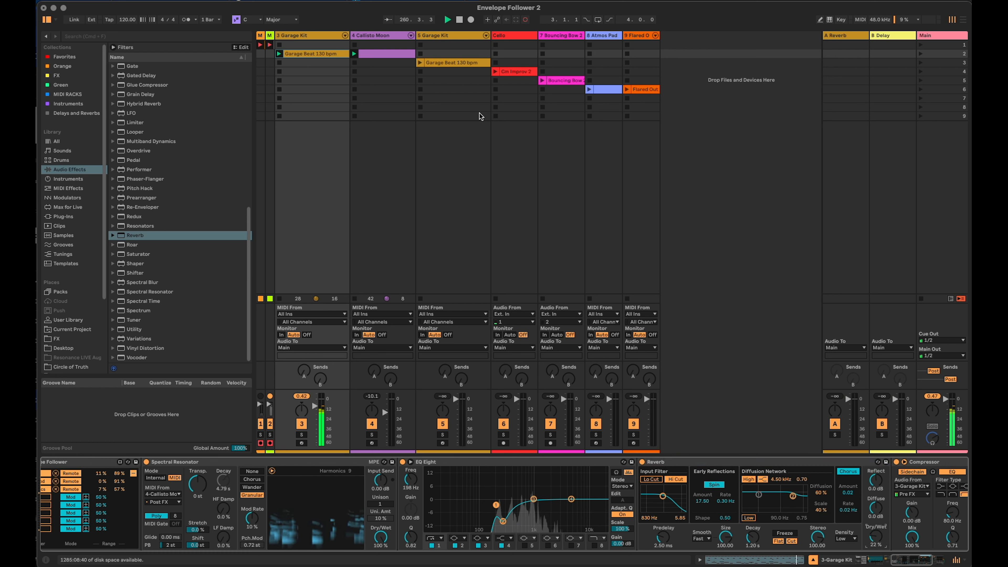
Turn on the Callisto Moon instrument on track 4 and lower that track's volume.
{"action": "left_click", "coordinate": [378, 36]}
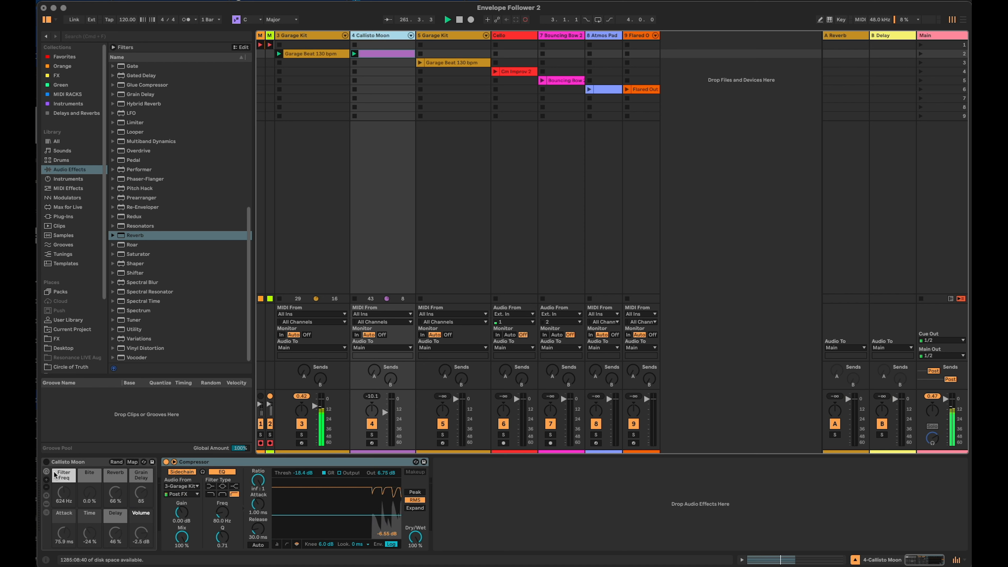
{"action": "left_click", "coordinate": [48, 462]}
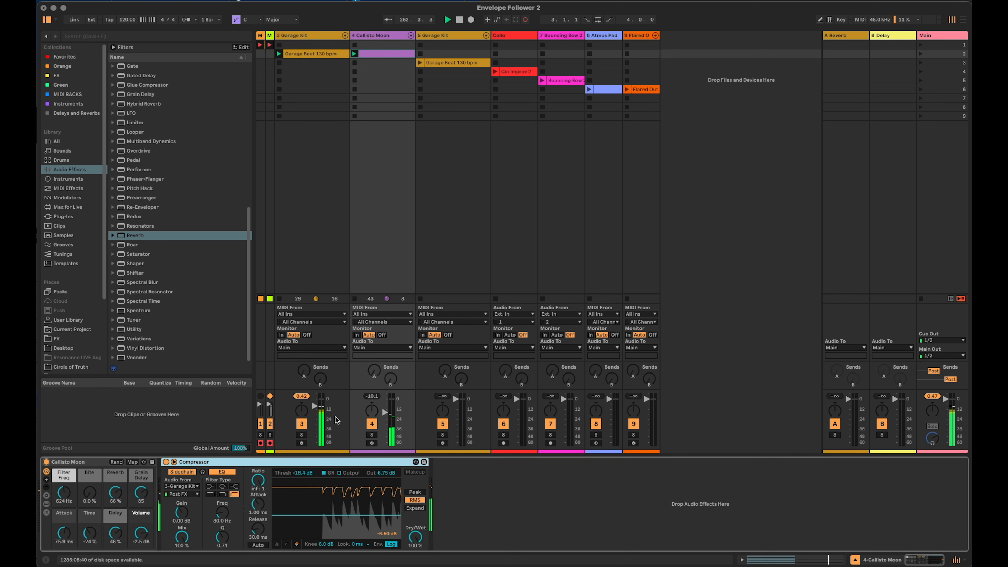
{"action": "left_click", "coordinate": [382, 414]}
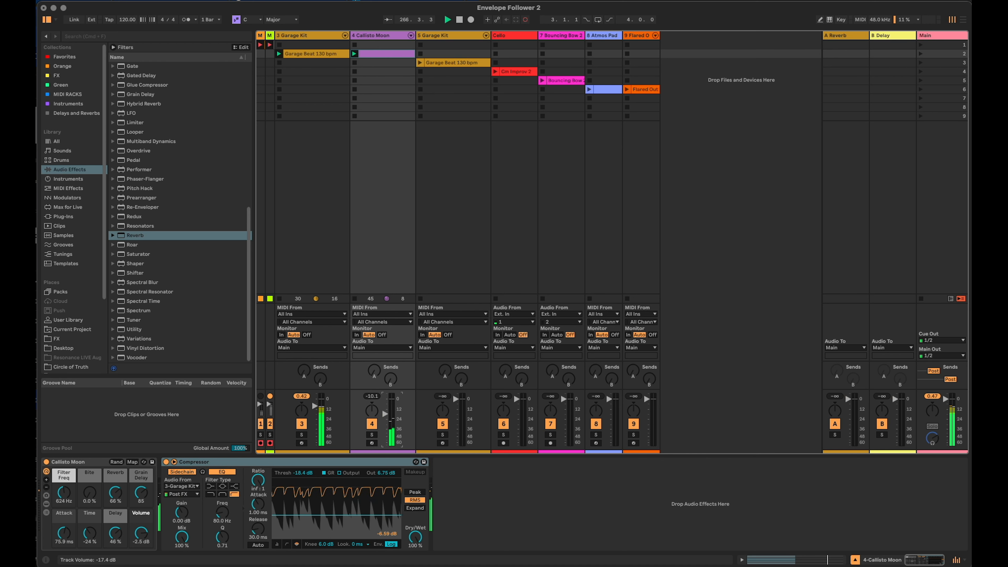
Raise the Input Send of Spectral Resonator on track 3 to 9.90 dB.
{"action": "left_click", "coordinate": [330, 36]}
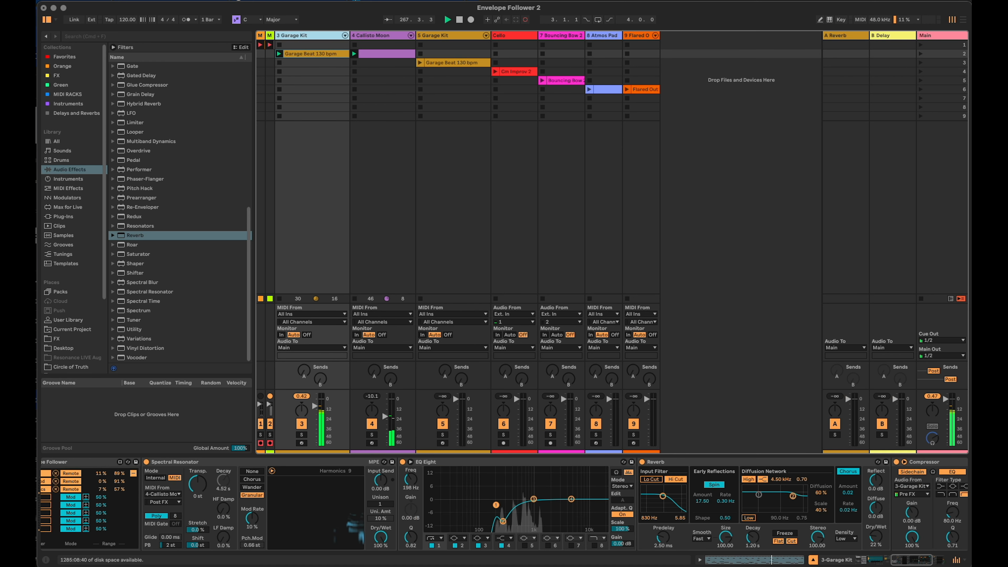
{"action": "left_click_drag", "start_coordinate": [921, 561], "coordinate": [916, 558]}
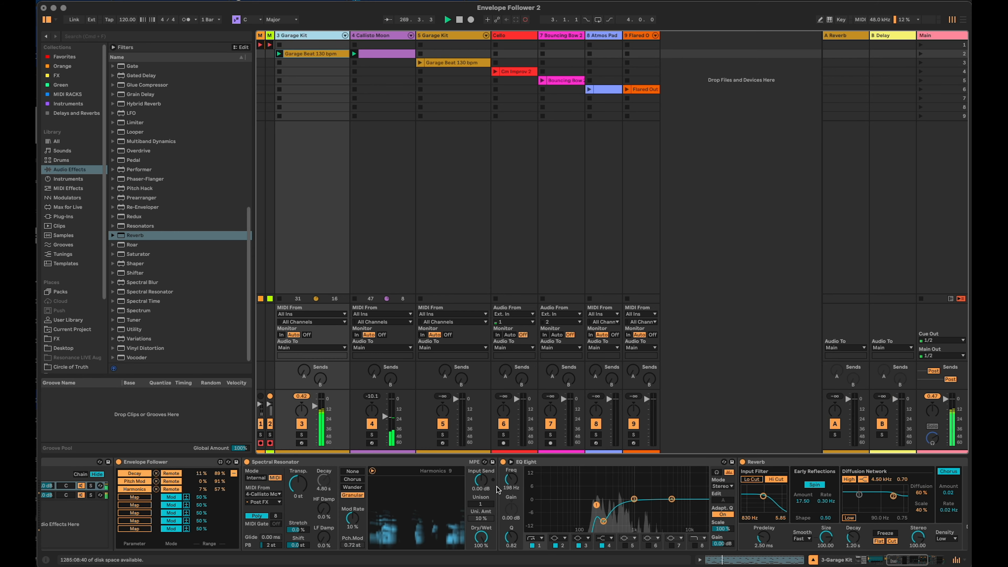
{"action": "left_click_drag", "start_coordinate": [480, 485], "coordinate": [480, 469]}
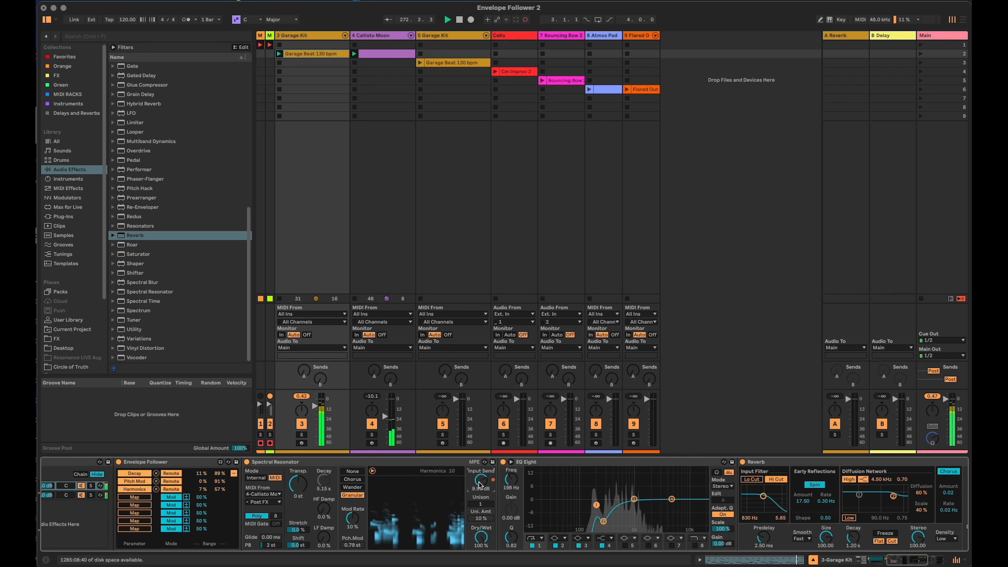
Lower the volume of the rack's Envelope Follower chain to about -6.5 dB.
{"action": "left_click_drag", "start_coordinate": [920, 561], "coordinate": [955, 564]}
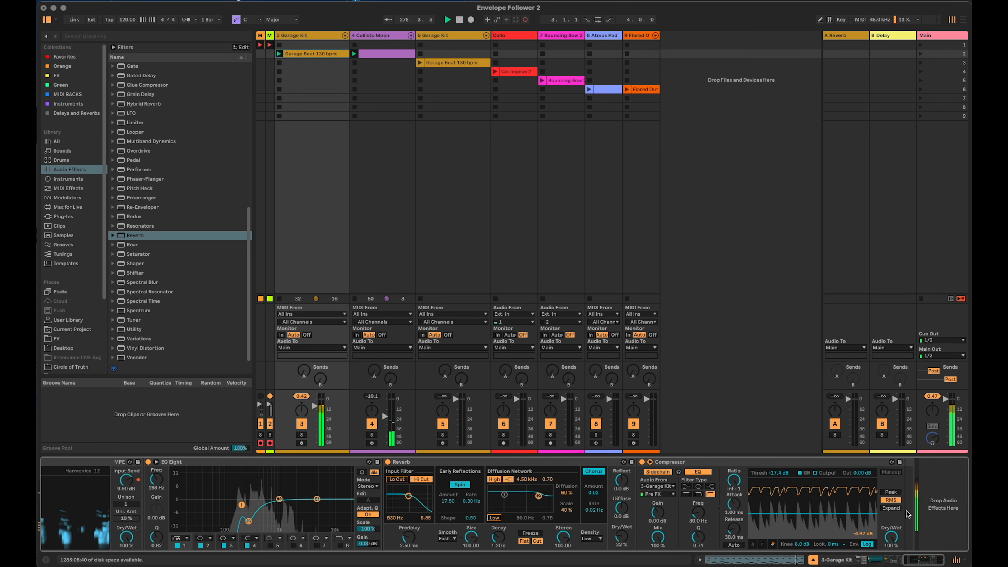
{"action": "scroll", "coordinate": [596, 547], "scroll_direction": "left", "scroll_amount": 10}
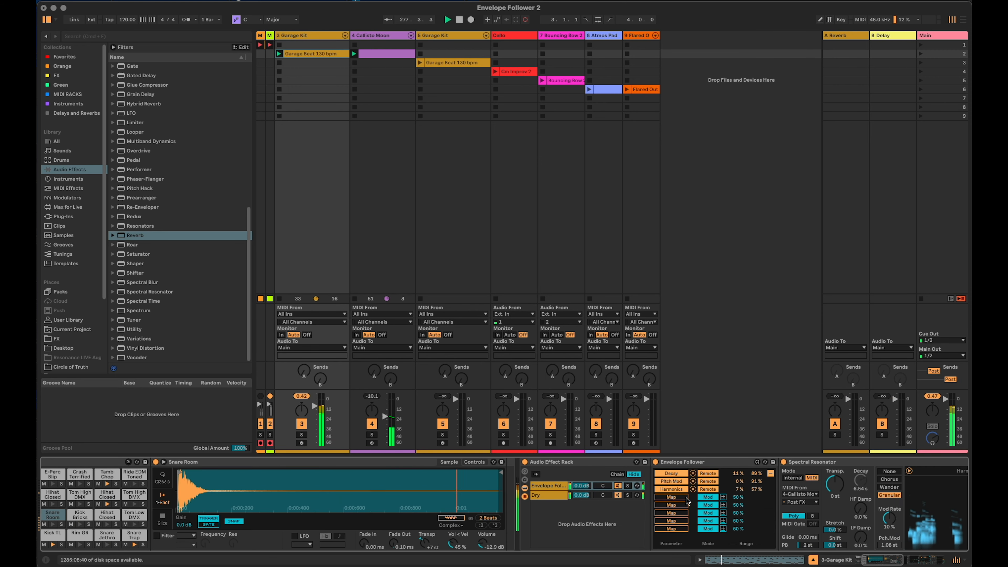
{"action": "left_click_drag", "start_coordinate": [579, 489], "coordinate": [580, 499]}
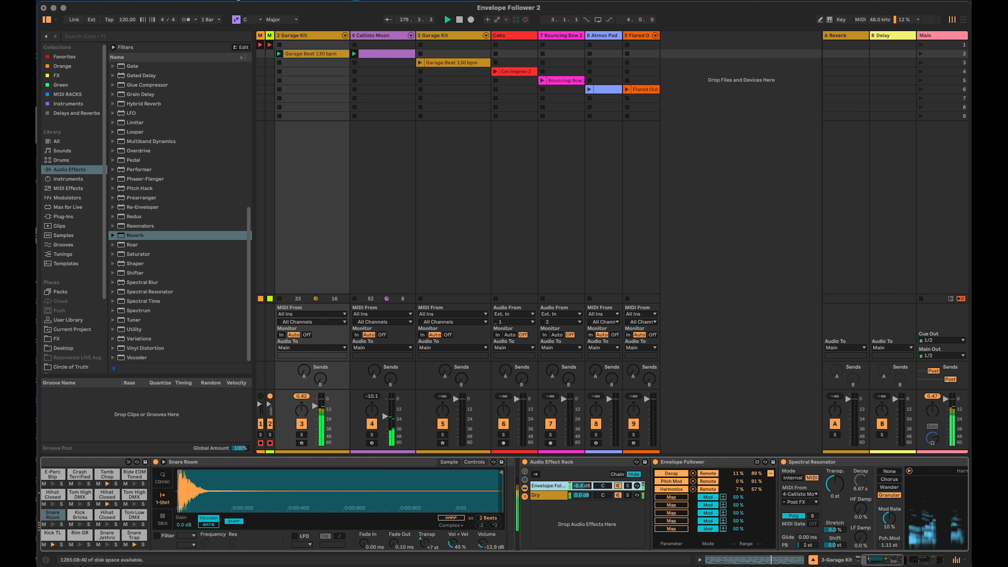
Stop the clips on tracks 3 and 4 and launch the Garage Beat 130 bpm clip on track 5.
{"action": "left_click_drag", "start_coordinate": [871, 559], "coordinate": [874, 558]}
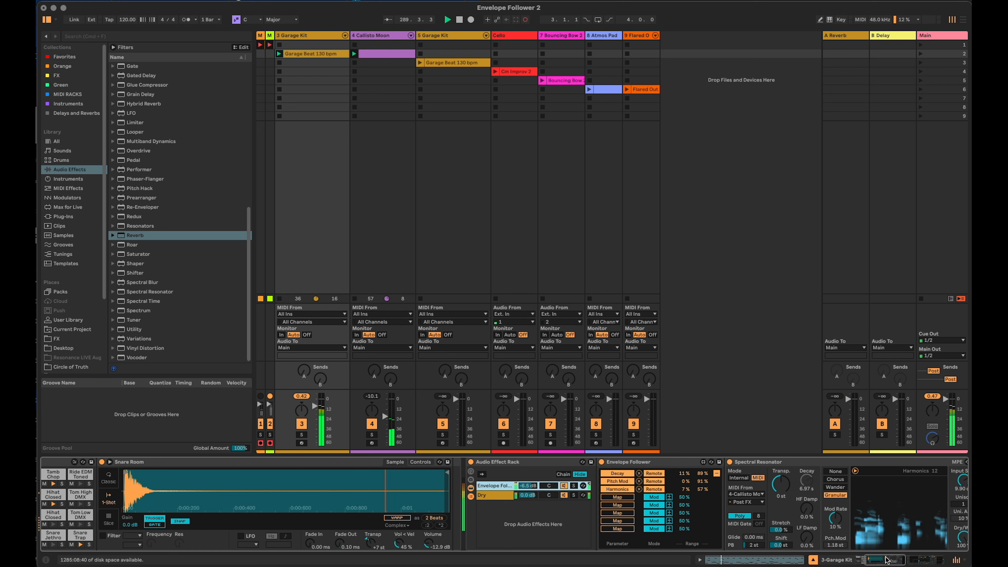
{"action": "scroll", "coordinate": [834, 502], "scroll_direction": "right", "scroll_amount": 5}
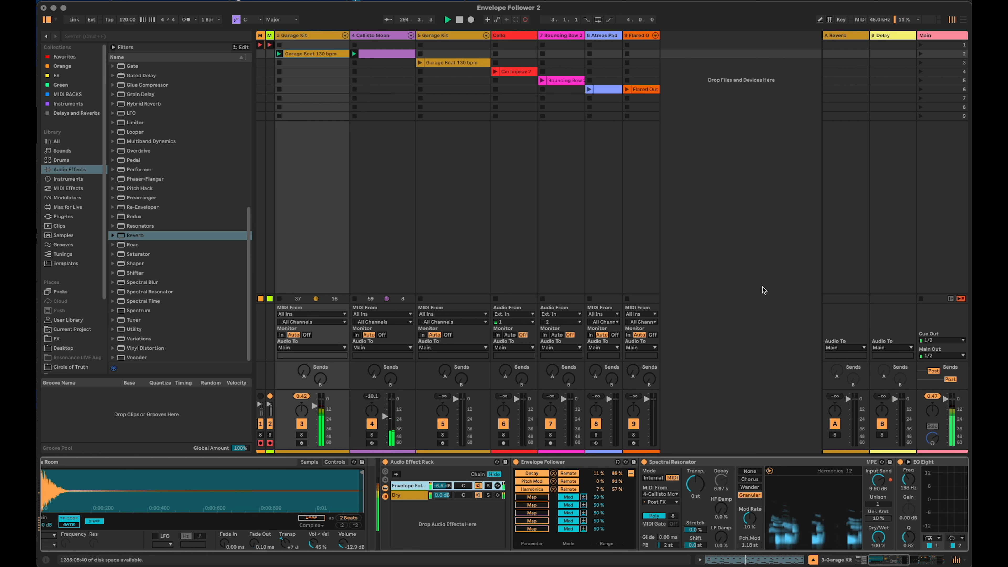
{"action": "left_click", "coordinate": [355, 63]}
{"action": "left_click", "coordinate": [279, 63]}
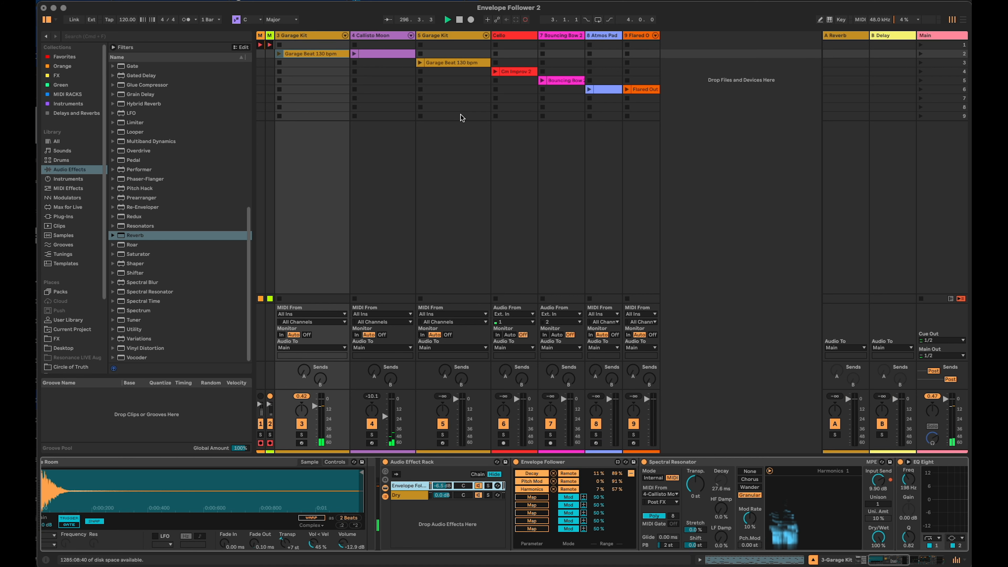
{"action": "left_click", "coordinate": [425, 62]}
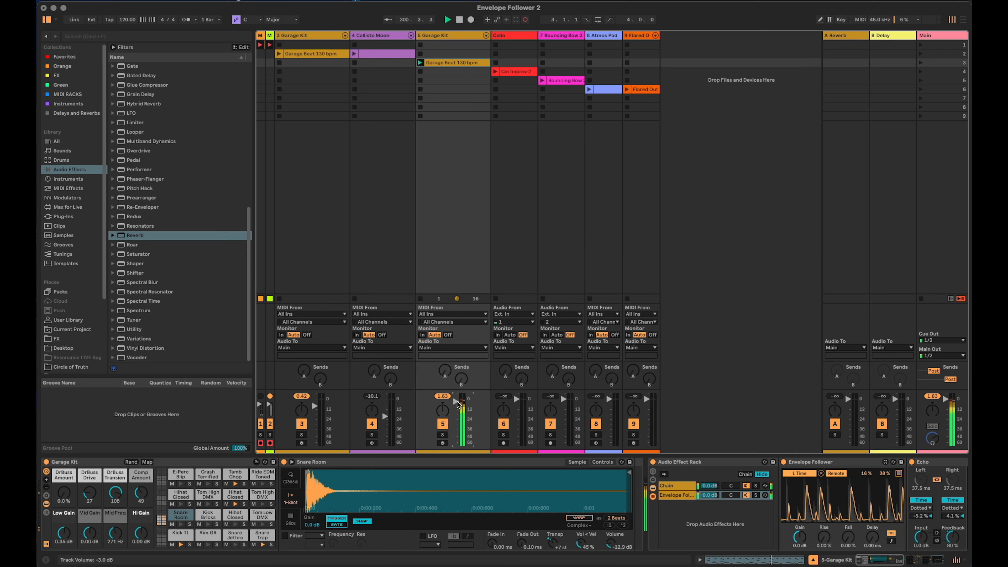
Delete the Audio Effect Rack from track 5 and add Echo after the Garage Kit instead.
{"action": "left_click", "coordinate": [681, 469]}
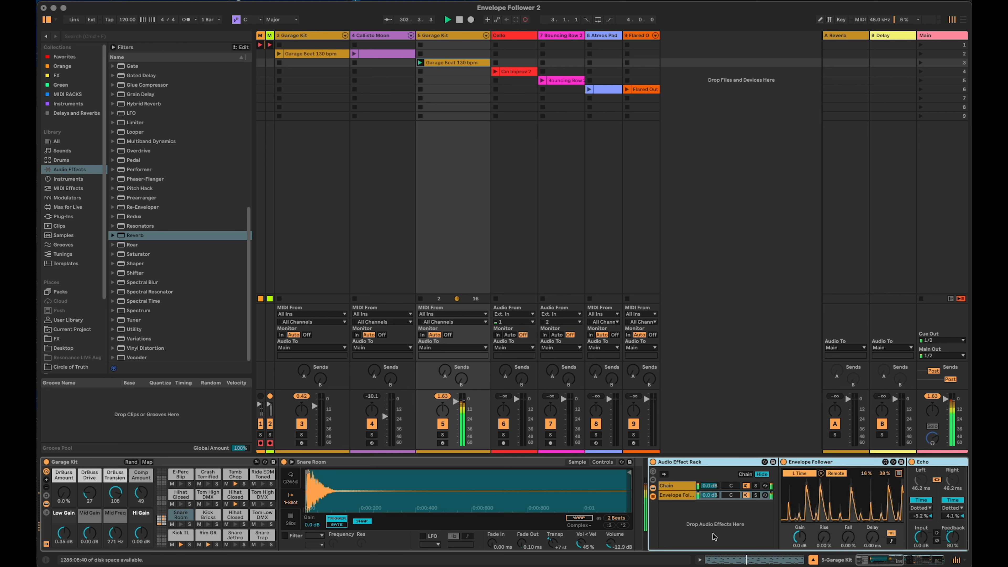
{"action": "key", "text": "Delete"}
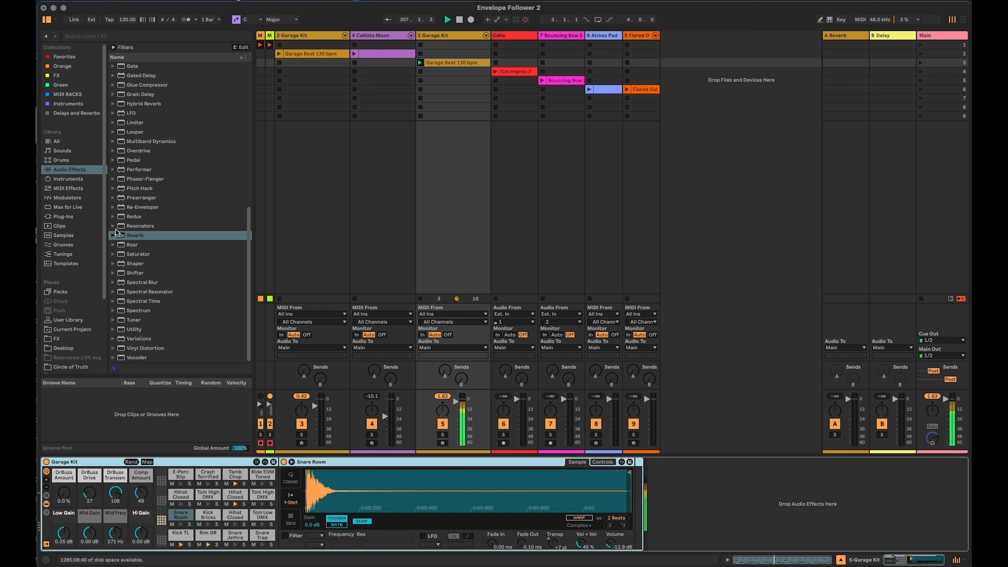
{"action": "scroll", "coordinate": [155, 182], "scroll_direction": "up", "scroll_amount": 6}
{"action": "left_click", "coordinate": [122, 154]}
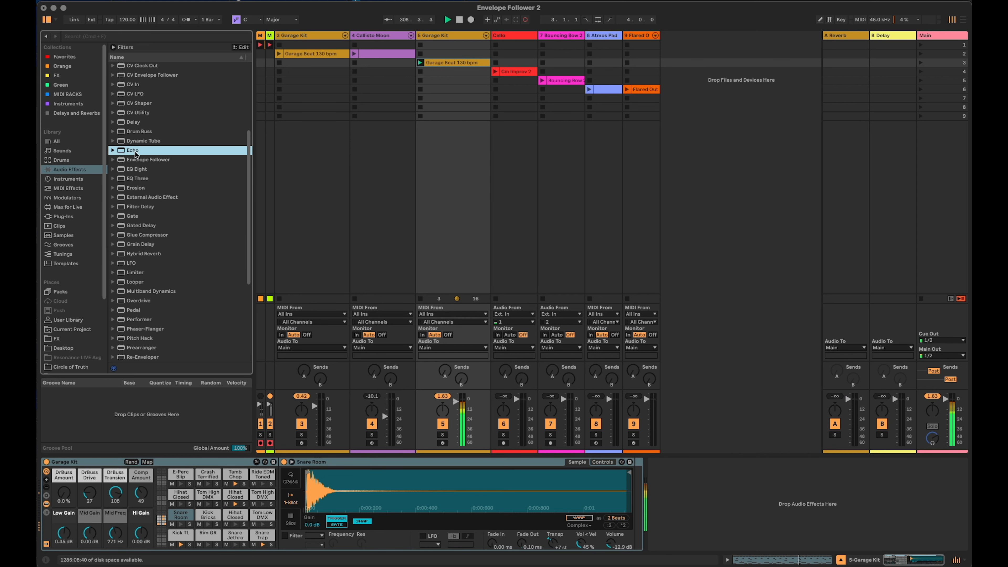
{"action": "left_click_drag", "start_coordinate": [788, 499], "coordinate": [789, 500]}
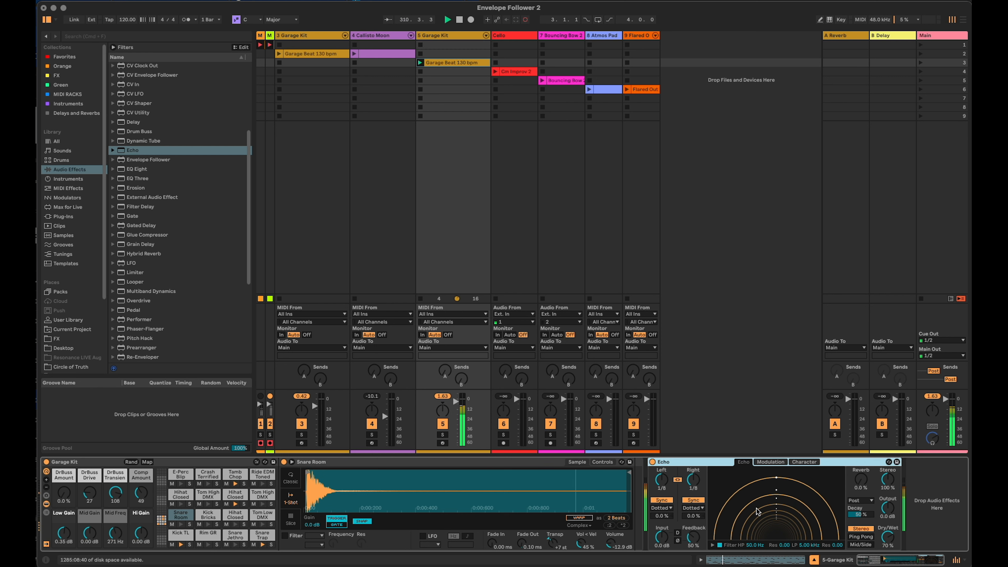
Switch Echo's delay from Sync to Time mode and set the left and right delay times to 11.0 ms.
{"action": "left_click", "coordinate": [668, 500]}
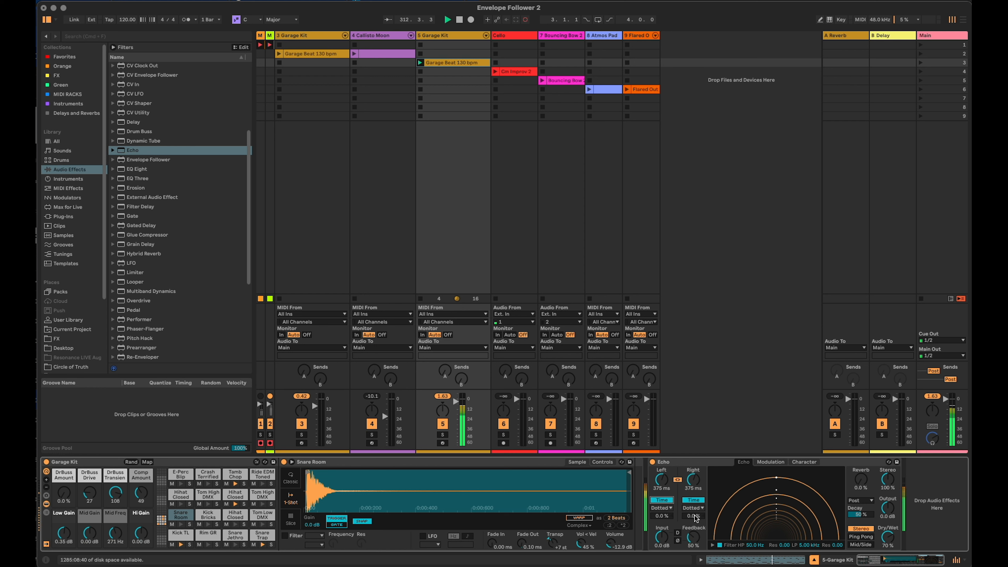
{"action": "left_click_drag", "start_coordinate": [662, 480], "coordinate": [662, 506]}
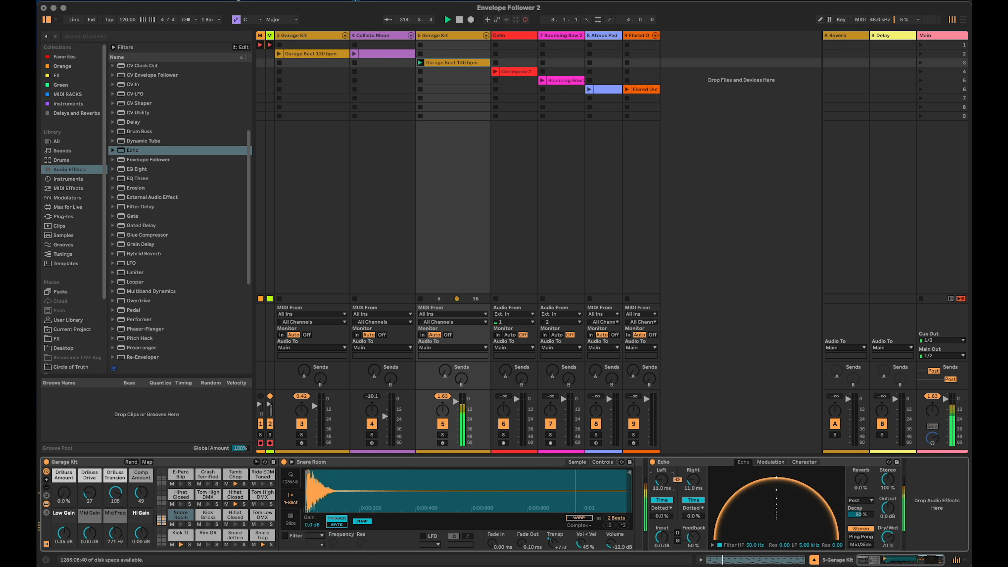
Raise Echo's feedback to 87% and shorten the left and right delay times to about 2.66 ms.
{"action": "left_click_drag", "start_coordinate": [693, 537], "coordinate": [693, 519]}
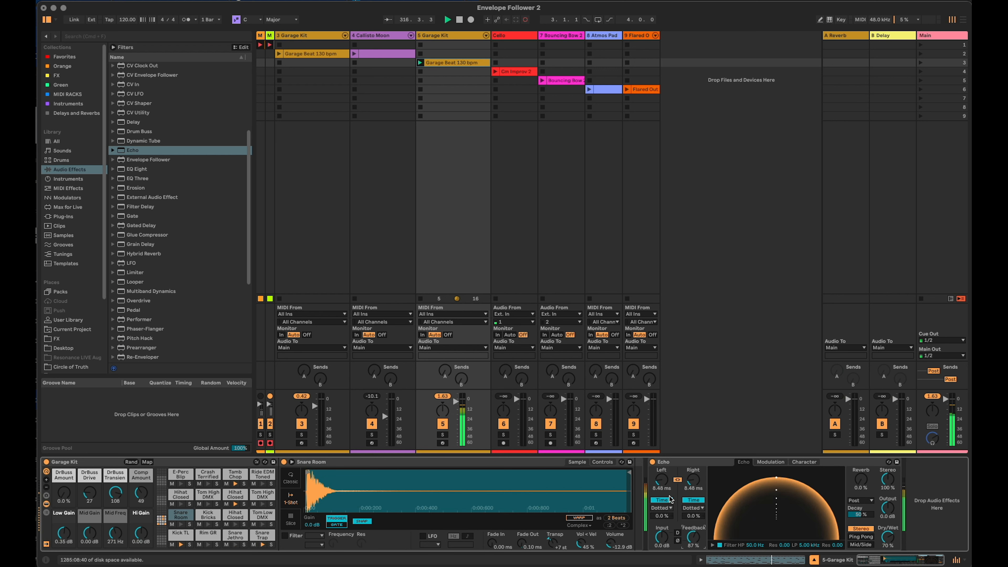
{"action": "mouse_move", "coordinate": [662, 480]}
{"action": "left_mouse_down"}
{"action": "mouse_move", "coordinate": [661, 470]}
{"action": "mouse_move", "coordinate": [661, 481]}
{"action": "left_mouse_up"}
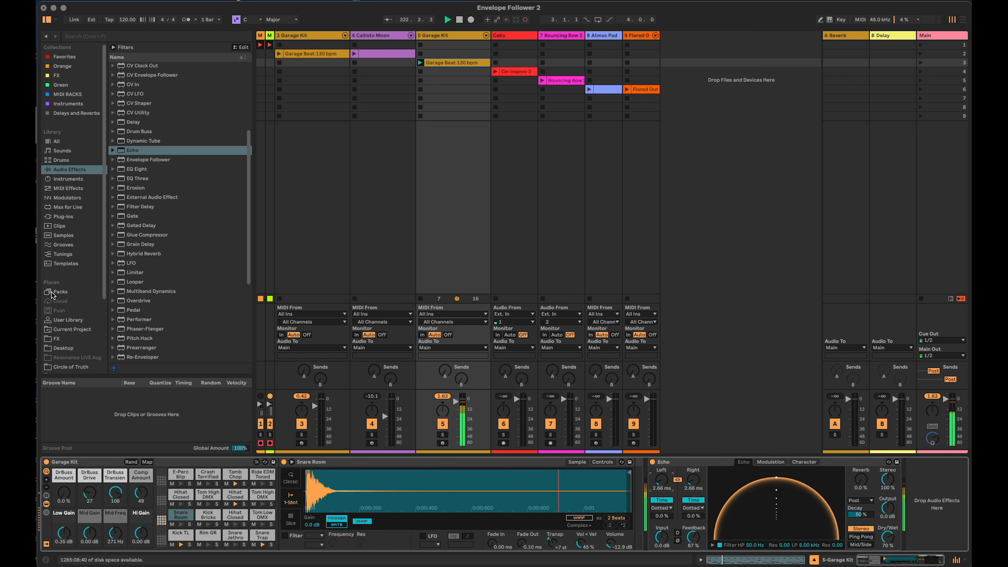
Add an Envelope Follower before Echo, mapped to Echo's left delay time in Remote mode with a 7–37% range.
{"action": "mouse_move", "coordinate": [133, 159]}
{"action": "left_mouse_down"}
{"action": "mouse_move", "coordinate": [159, 164]}
{"action": "mouse_move", "coordinate": [658, 504]}
{"action": "left_mouse_up"}
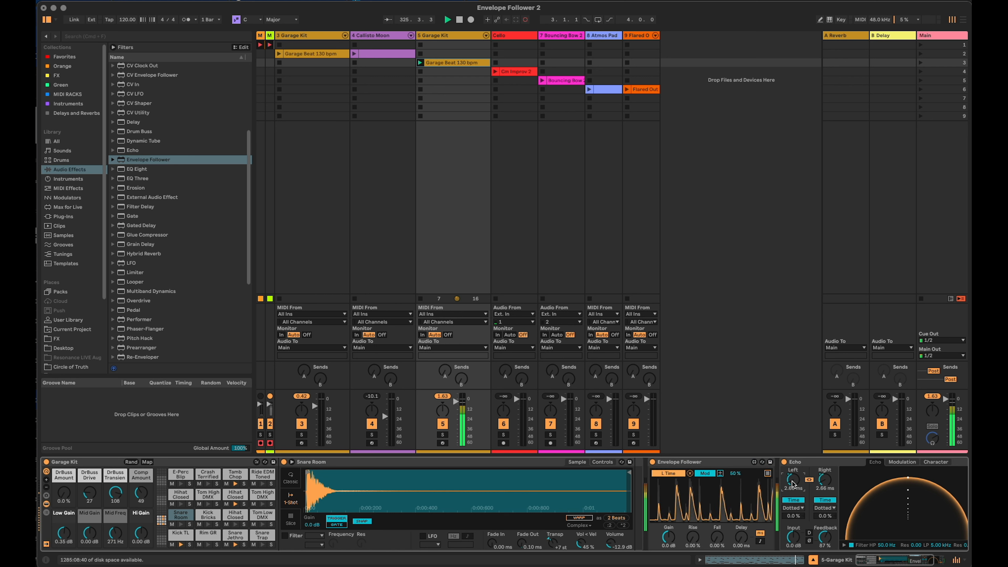
{"action": "left_click", "coordinate": [705, 474]}
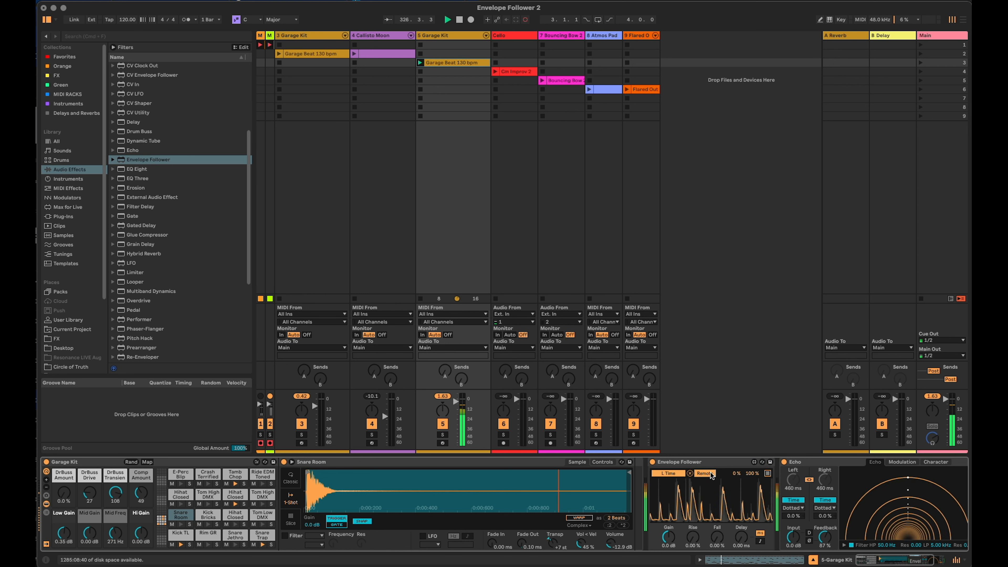
{"action": "mouse_move", "coordinate": [754, 476]}
{"action": "left_mouse_down"}
{"action": "mouse_move", "coordinate": [754, 497]}
{"action": "mouse_move", "coordinate": [738, 471]}
{"action": "mouse_move", "coordinate": [754, 477]}
{"action": "left_mouse_up"}
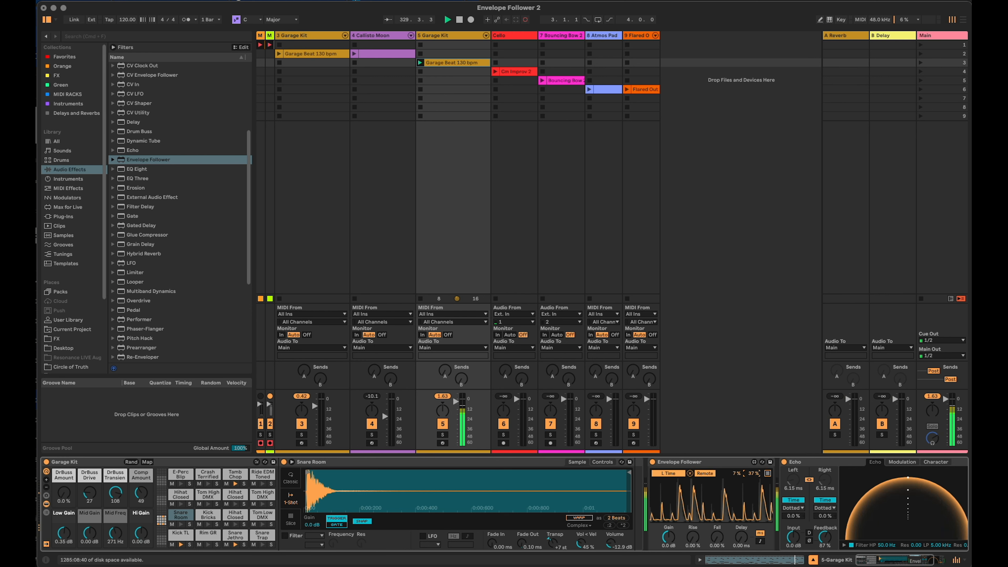
Set Echo's dry/wet mix to 100%.
{"action": "left_click_drag", "start_coordinate": [878, 557], "coordinate": [897, 560]}
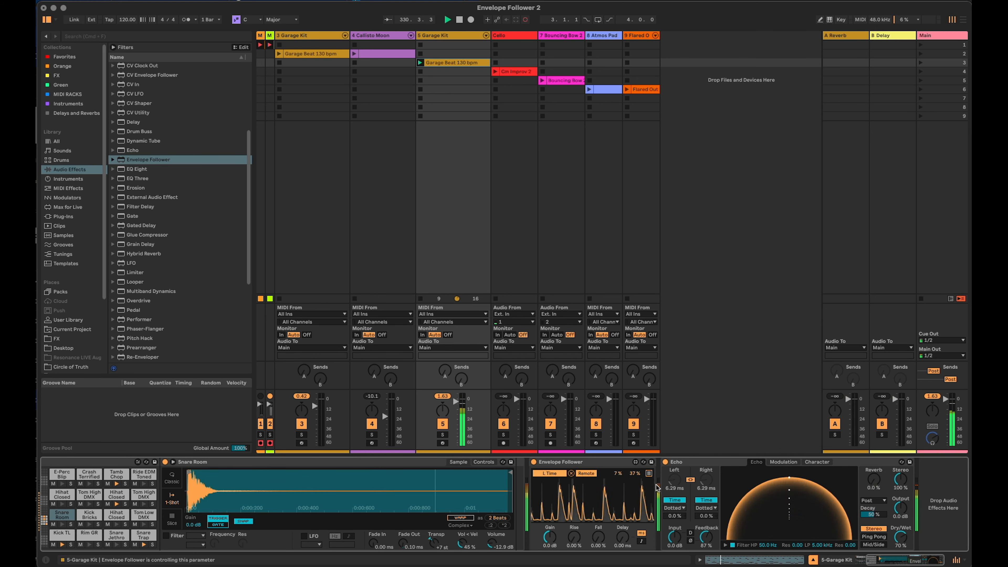
{"action": "left_click_drag", "start_coordinate": [901, 537], "coordinate": [900, 518]}
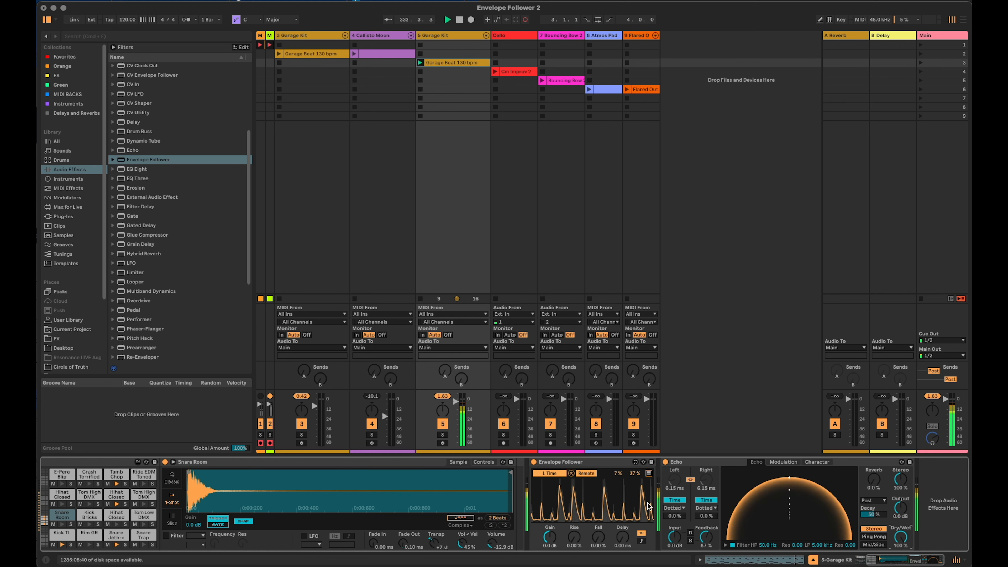
{"action": "left_click_drag", "start_coordinate": [874, 480], "coordinate": [874, 480]}
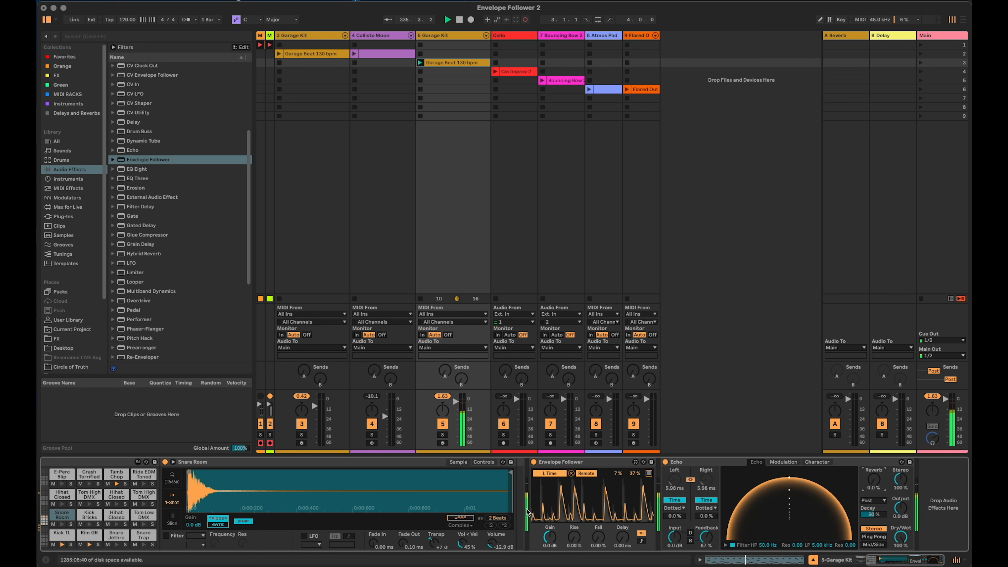
Map the Envelope Follower's second slot to Echo's reverb level in Remote mode at 0–23%, and offset the left and right delays by -12% and 9.8%.
{"action": "left_click", "coordinate": [650, 474]}
{"action": "left_click", "coordinate": [544, 490]}
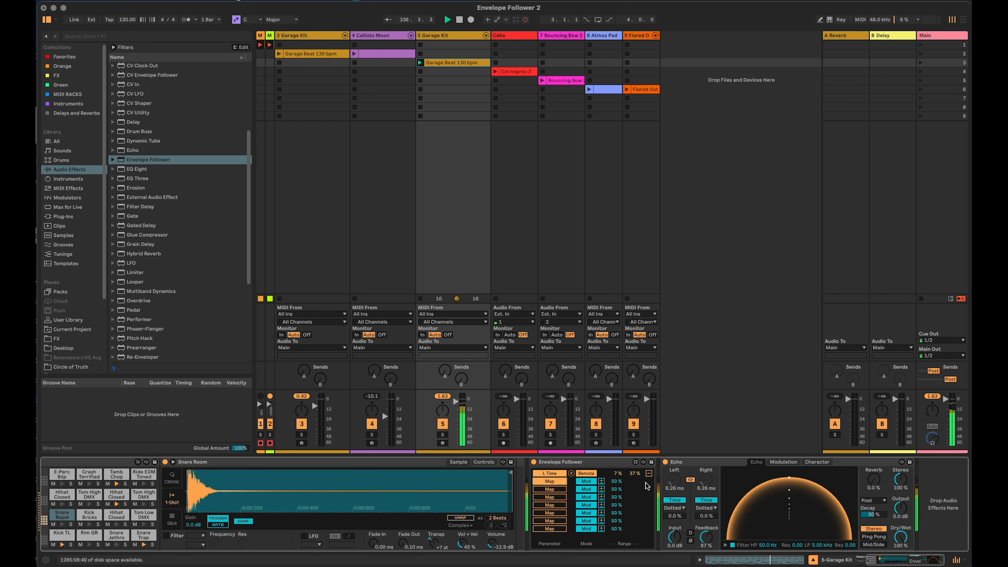
{"action": "left_click", "coordinate": [874, 480]}
{"action": "left_click", "coordinate": [586, 482]}
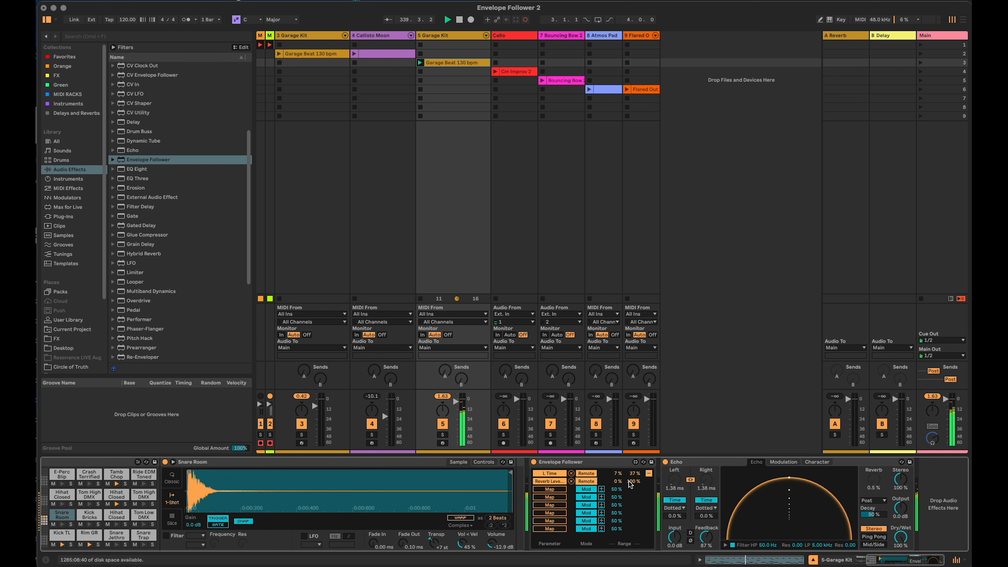
{"action": "left_click_drag", "start_coordinate": [626, 482], "coordinate": [627, 483]}
{"action": "left_click_drag", "start_coordinate": [634, 481], "coordinate": [634, 482]}
{"action": "left_click_drag", "start_coordinate": [702, 517], "coordinate": [679, 526]}
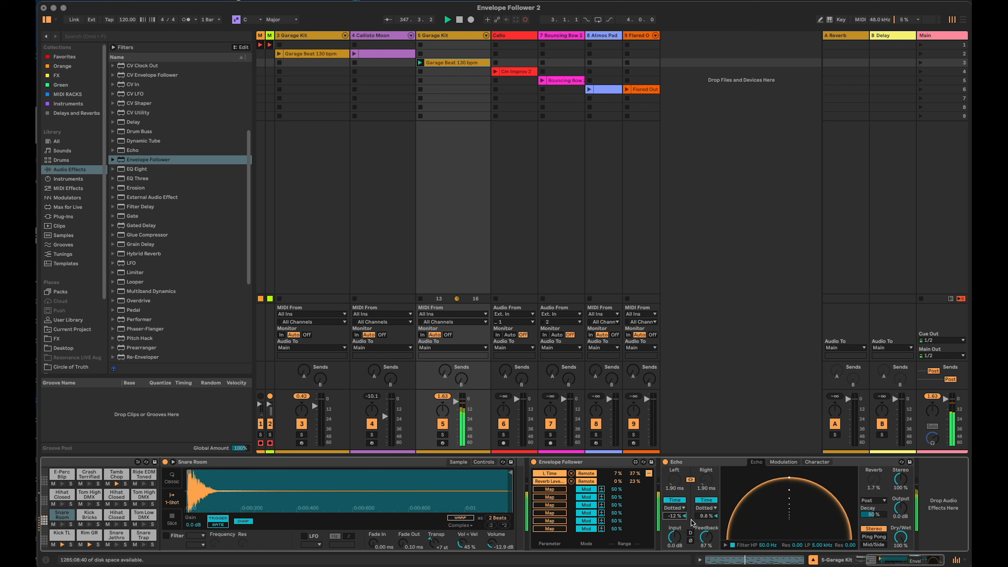
Group the Envelope Follower and Echo into an Audio Effect Rack and create a second, empty chain.
{"action": "left_click", "coordinate": [595, 465]}
{"action": "left_click", "coordinate": [718, 460], "text": "shift"}
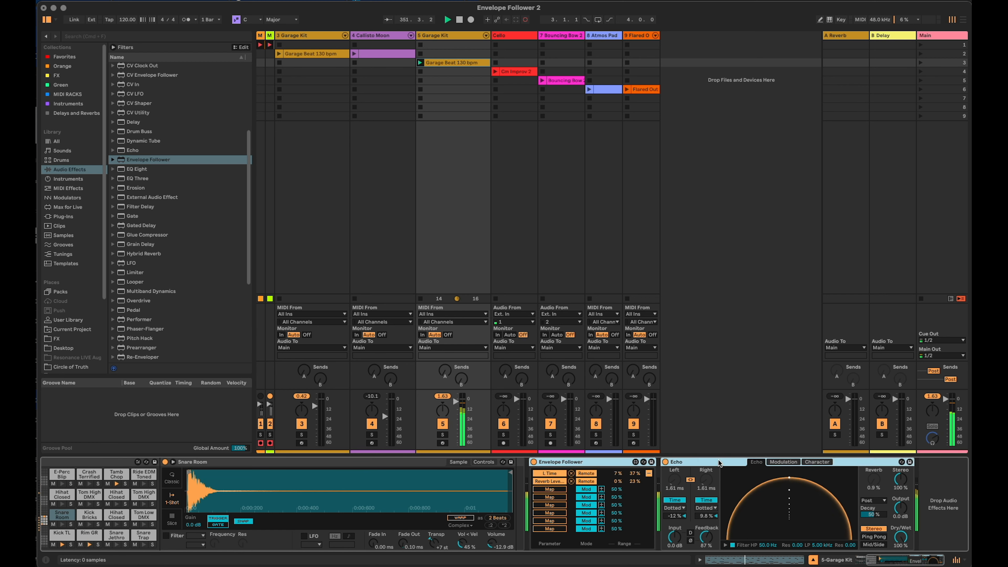
{"action": "key", "text": "super+g"}
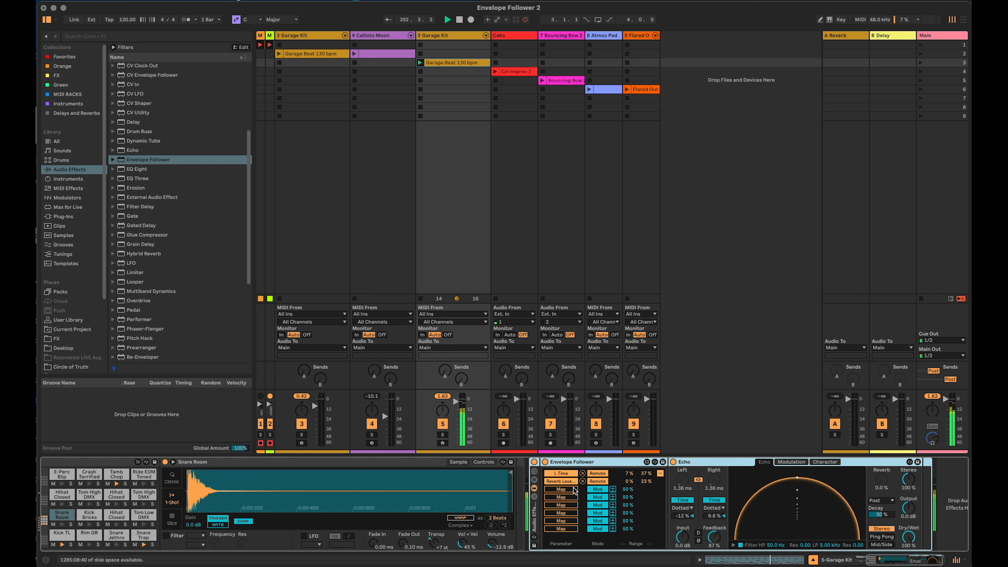
{"action": "left_click", "coordinate": [536, 496]}
{"action": "right_click", "coordinate": [578, 520]}
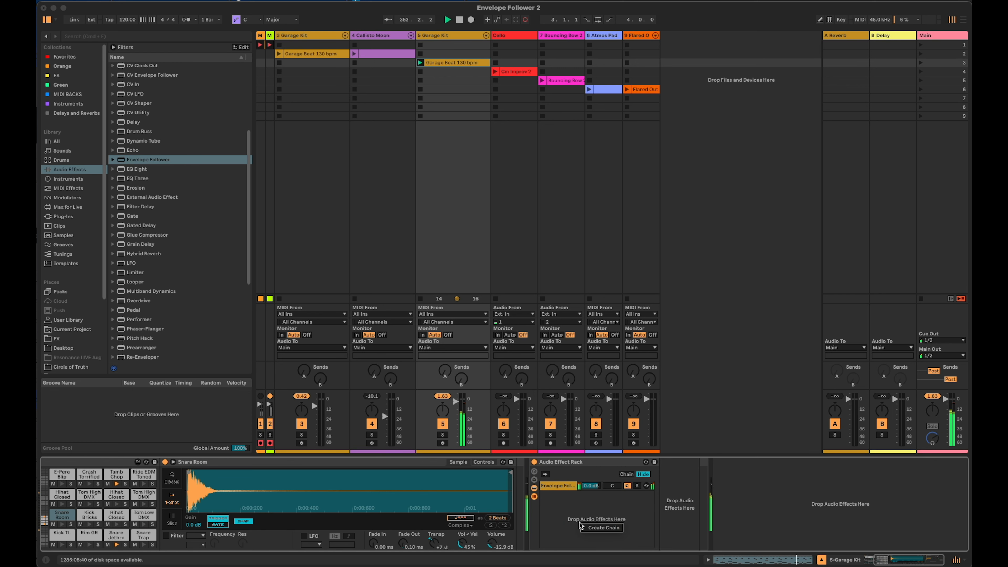
{"action": "left_click", "coordinate": [596, 528]}
Collapse the Envelope Follower in its chain, add a Compressor after Echo, and insert EQ Eight between them.
{"action": "left_click", "coordinate": [560, 487]}
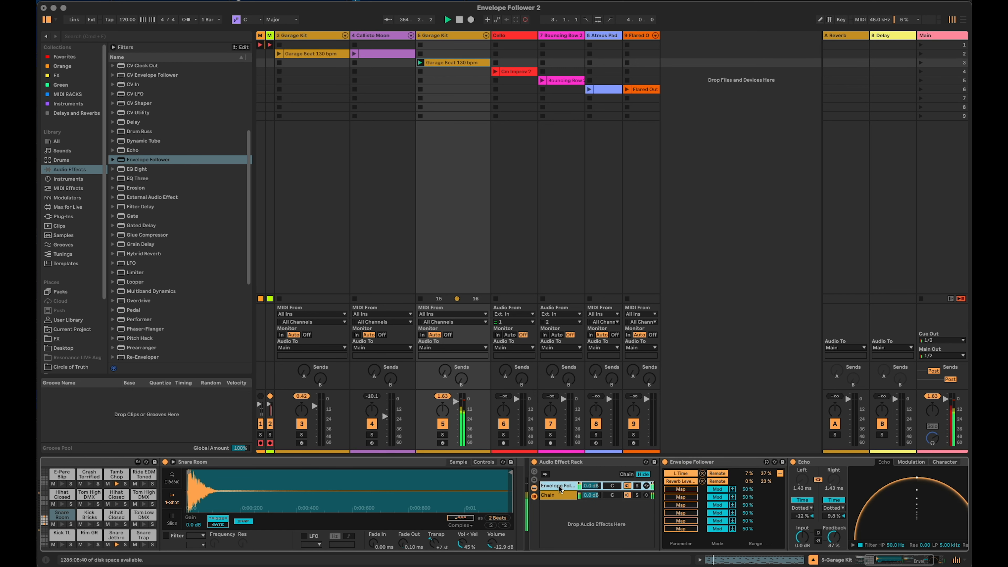
{"action": "double_click", "coordinate": [705, 460]}
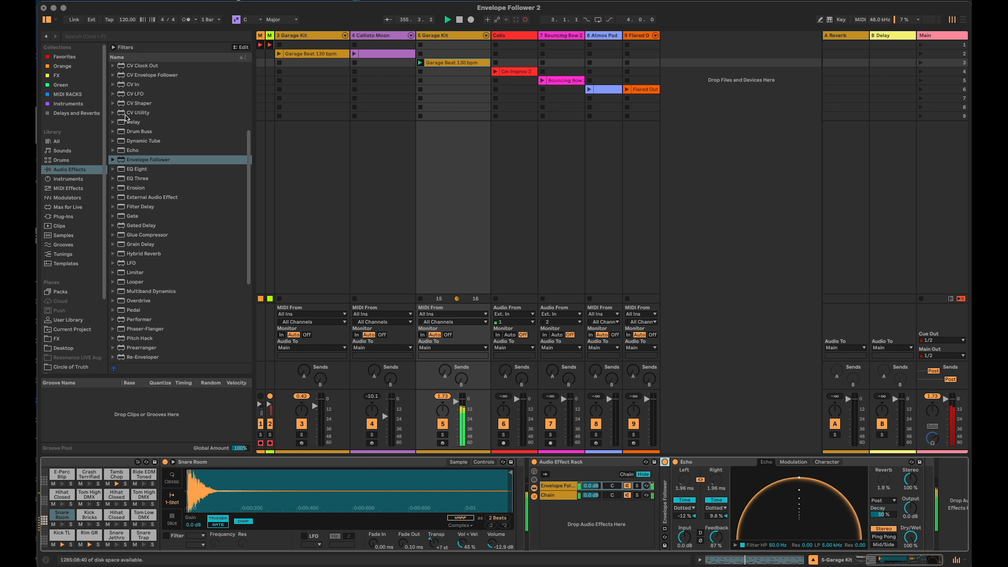
{"action": "scroll", "coordinate": [132, 91], "scroll_direction": "up", "scroll_amount": 5}
{"action": "left_click_drag", "start_coordinate": [132, 88], "coordinate": [923, 502]}
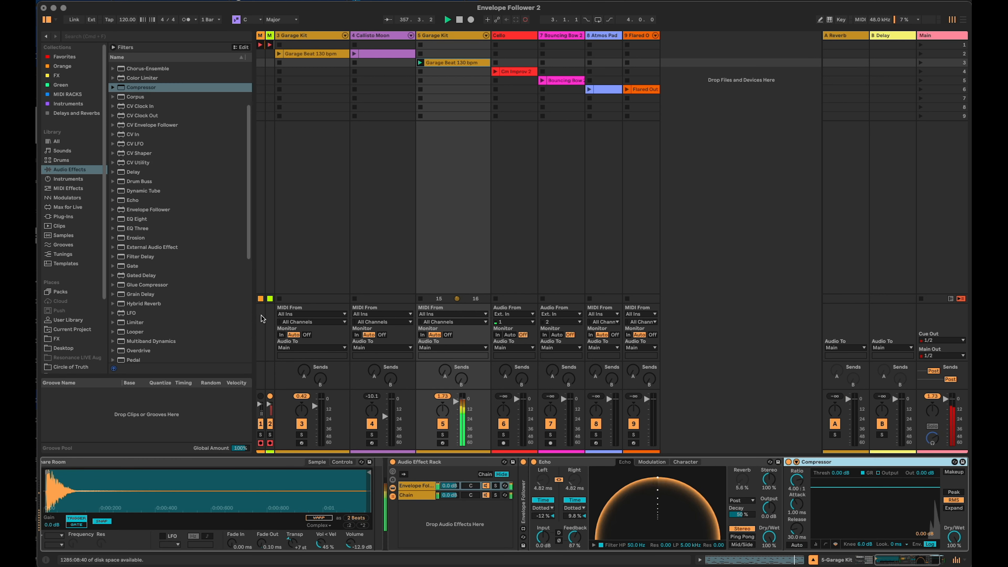
{"action": "left_click_drag", "start_coordinate": [137, 218], "coordinate": [794, 492]}
Cut the low end in EQ Eight with a low-cut filter at about 272 Hz.
{"action": "left_click", "coordinate": [764, 554]}
{"action": "left_click_drag", "start_coordinate": [784, 506], "coordinate": [835, 506]}
{"action": "scroll", "coordinate": [831, 494], "scroll_direction": "right", "scroll_amount": 6}
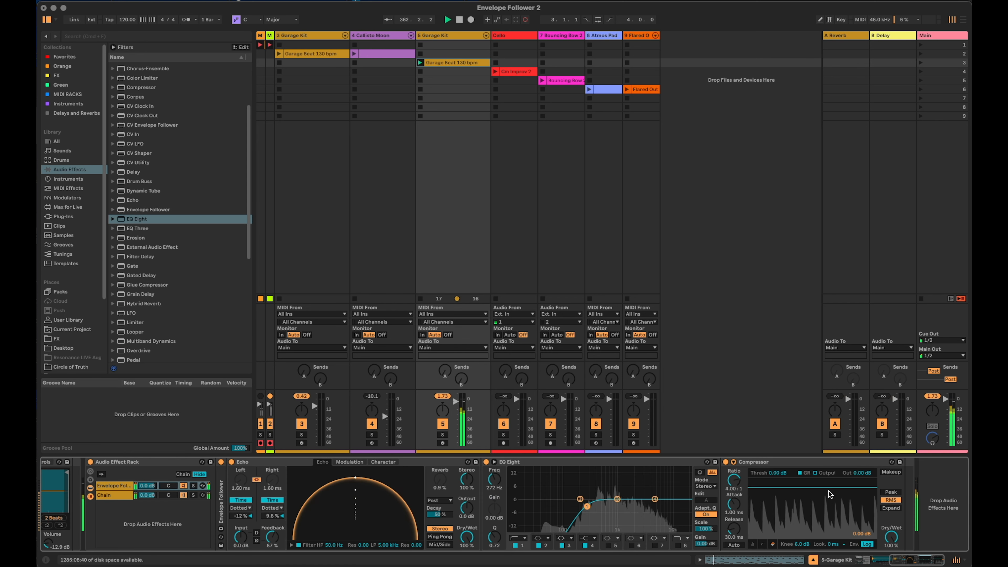
Enable the Compressor's sidechain from 5-Garage Kit, Pre FX, and set the threshold to about -19.6 dB.
{"action": "left_click", "coordinate": [733, 462]}
{"action": "left_click", "coordinate": [741, 471]}
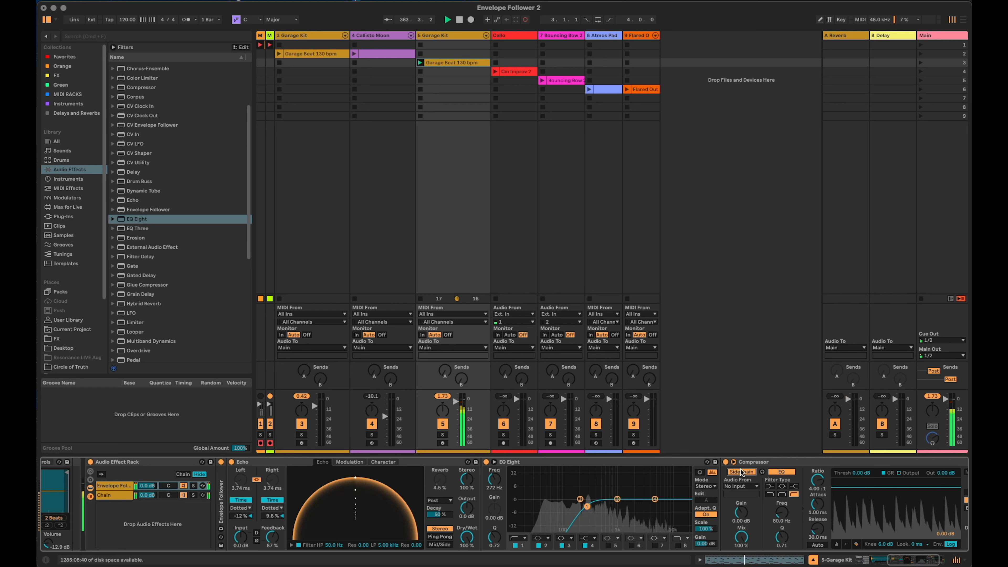
{"action": "left_click", "coordinate": [740, 486]}
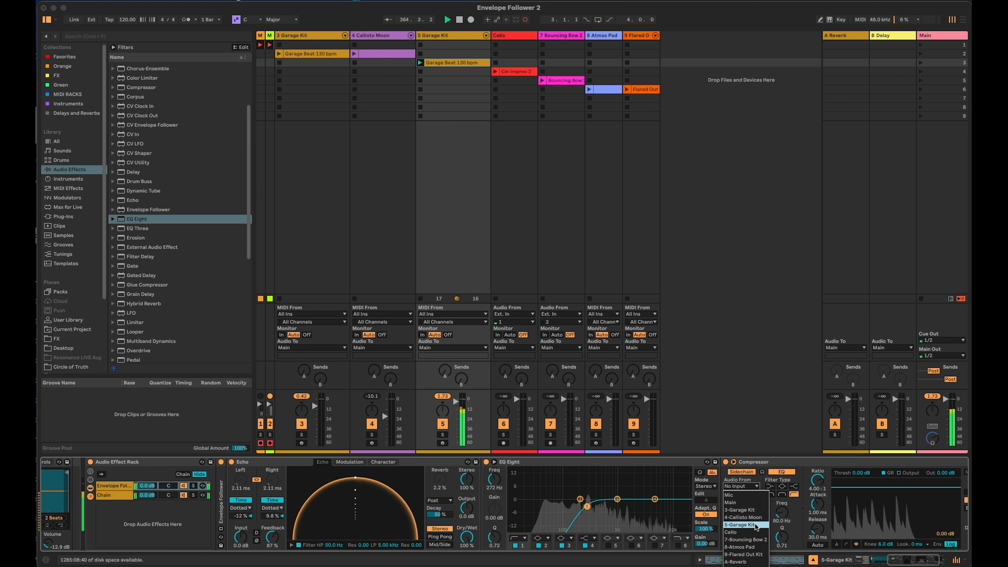
{"action": "left_click", "coordinate": [739, 525]}
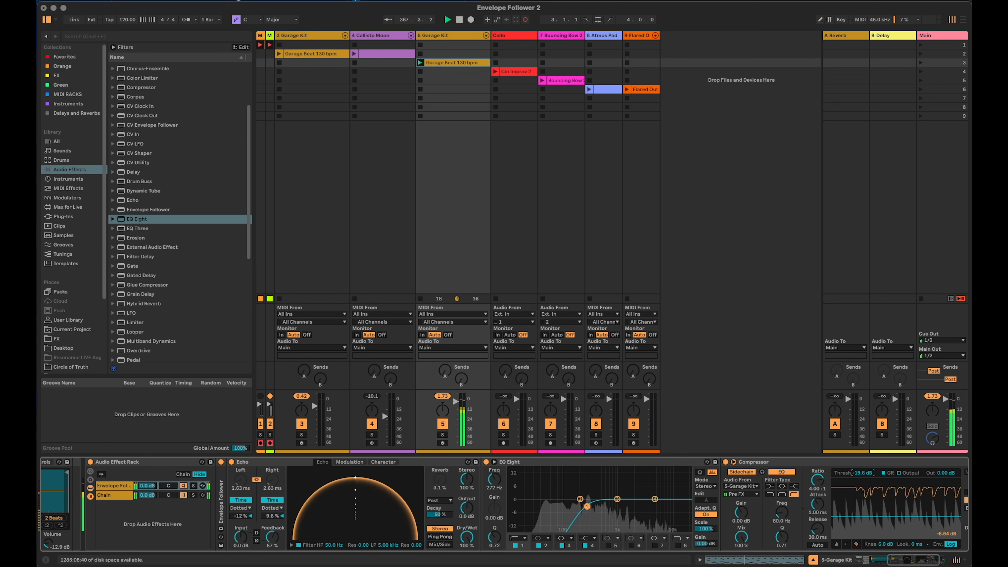
Expand the Envelope Follower and set the left delay time's mapping range to 16–35%.
{"action": "left_click_drag", "start_coordinate": [898, 558], "coordinate": [881, 558]}
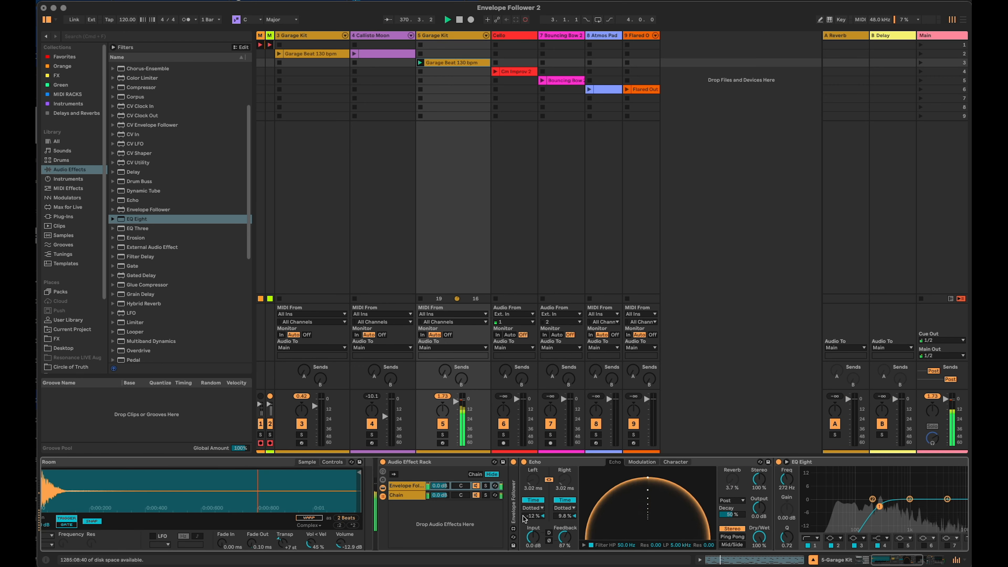
{"action": "double_click", "coordinate": [514, 503]}
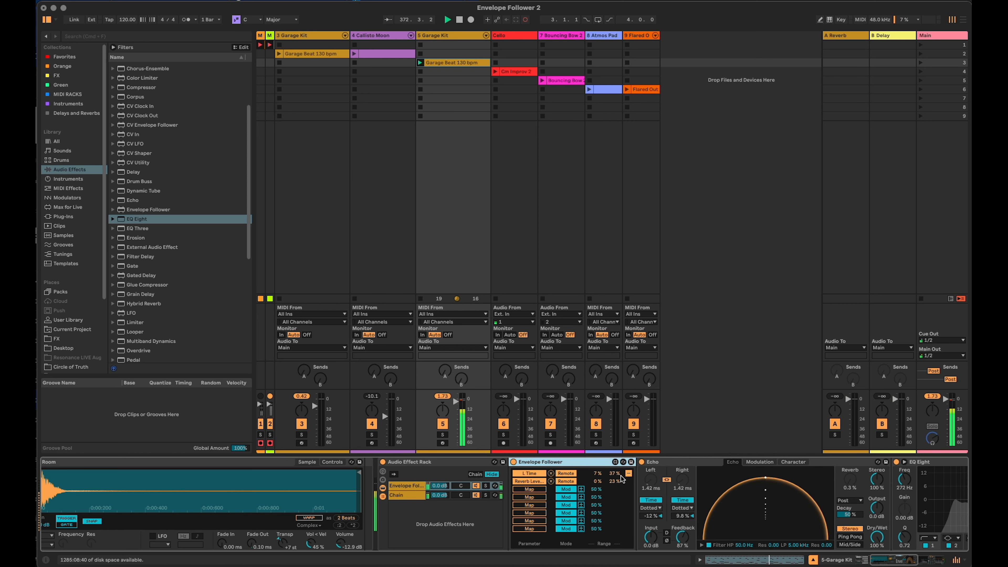
{"action": "left_click_drag", "start_coordinate": [598, 474], "coordinate": [598, 460]}
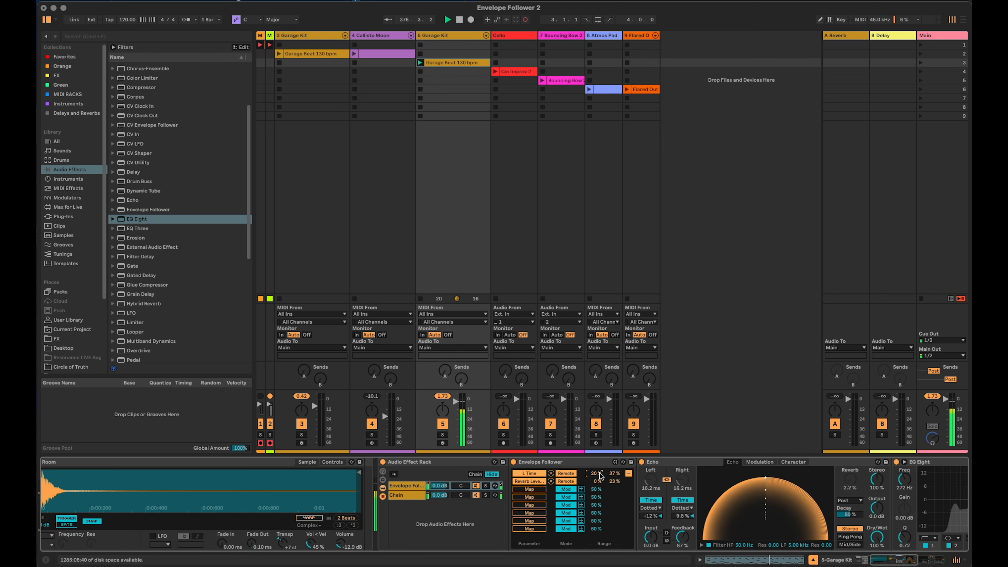
{"action": "left_click_drag", "start_coordinate": [609, 473], "coordinate": [610, 475]}
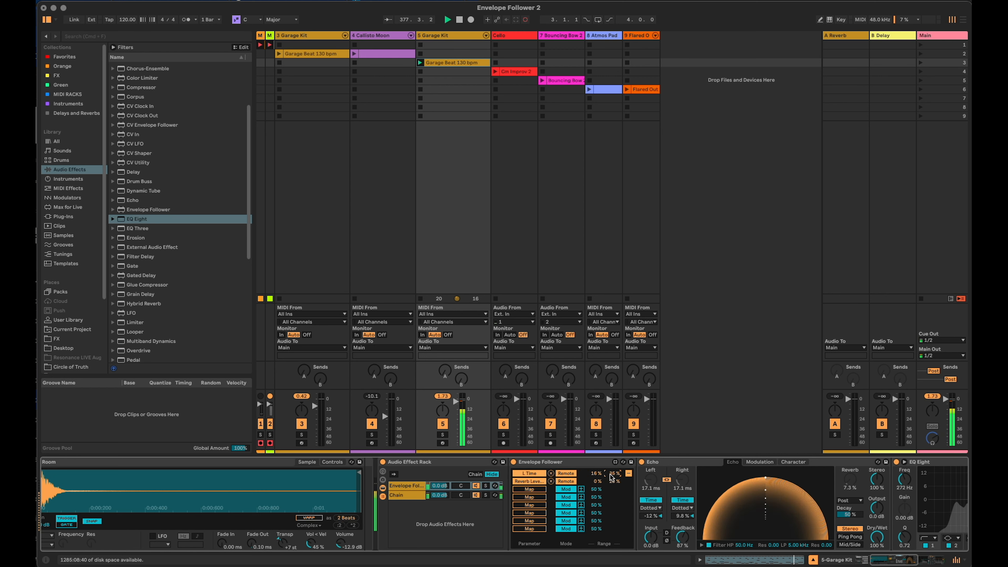
Try mapping the Envelope Follower's third slot to Echo's input gain in Remote mode.
{"action": "left_click", "coordinate": [532, 490]}
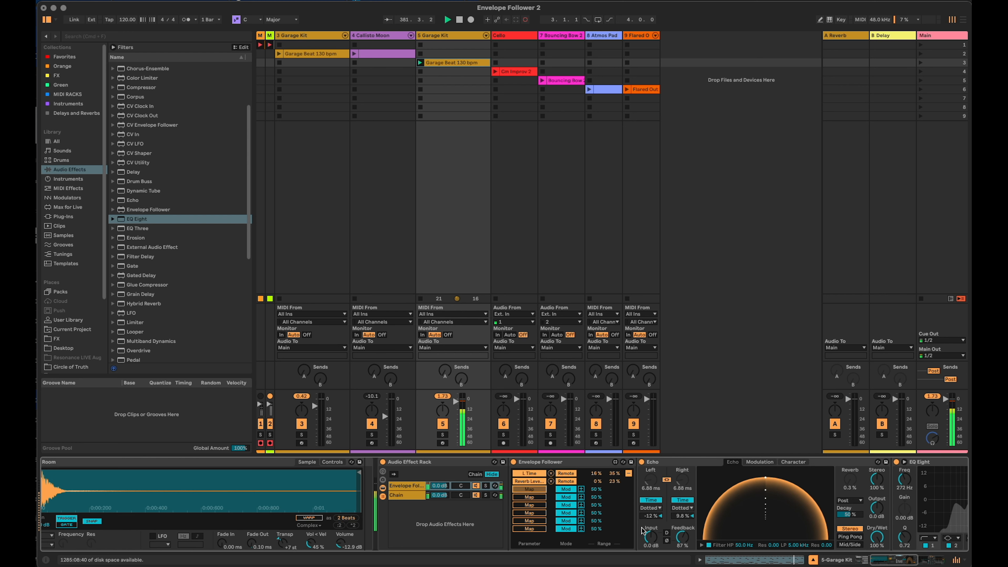
{"action": "left_click", "coordinate": [651, 538]}
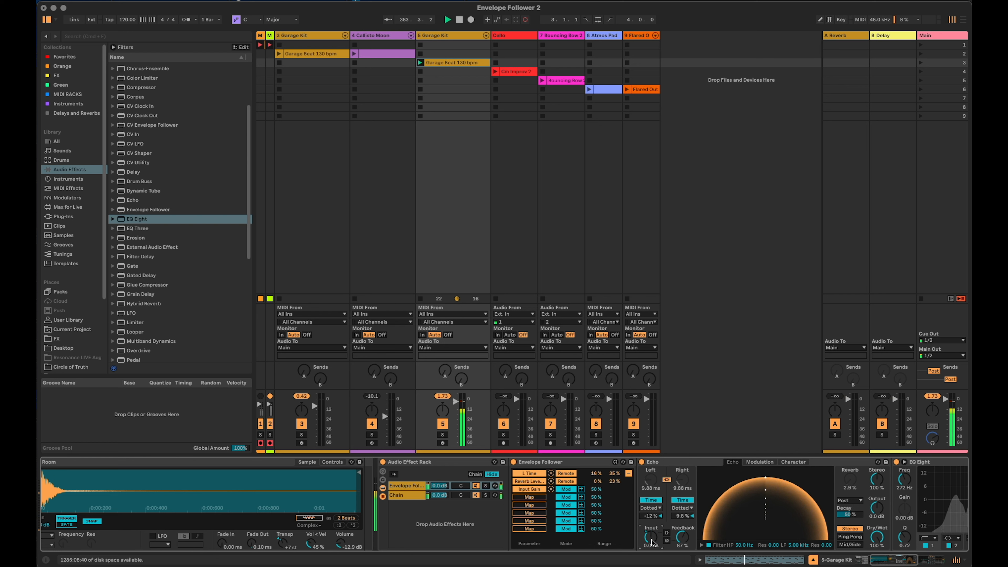
{"action": "left_click", "coordinate": [567, 490]}
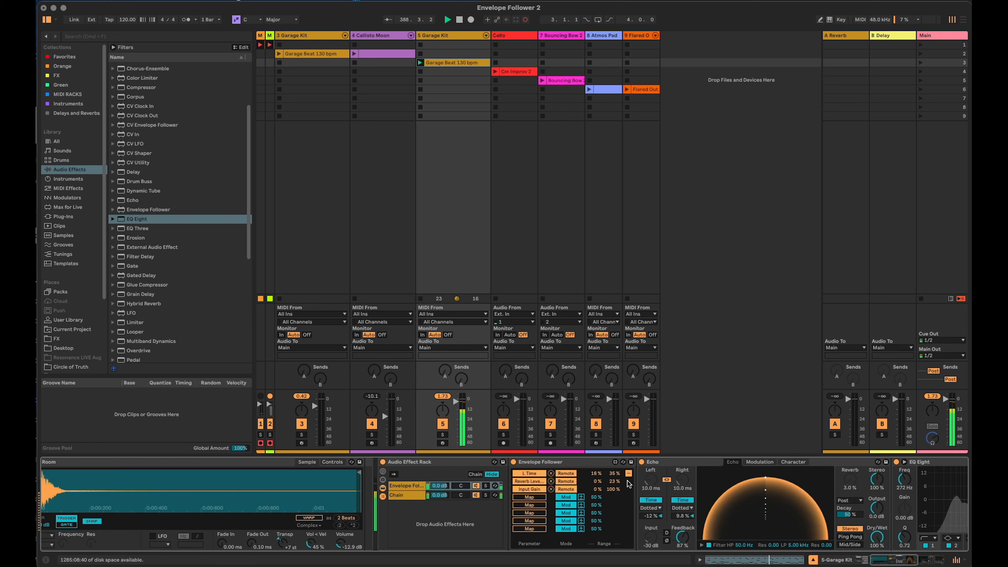
Narrow the left delay time's mapping range to 26–28%.
{"action": "left_click_drag", "start_coordinate": [615, 474], "coordinate": [612, 479]}
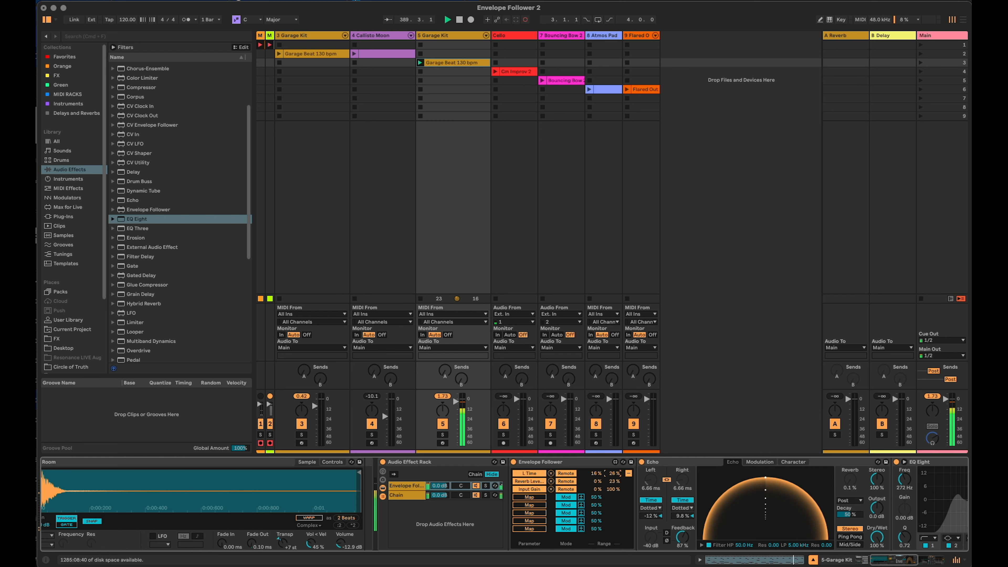
{"action": "left_click_drag", "start_coordinate": [596, 473], "coordinate": [615, 470]}
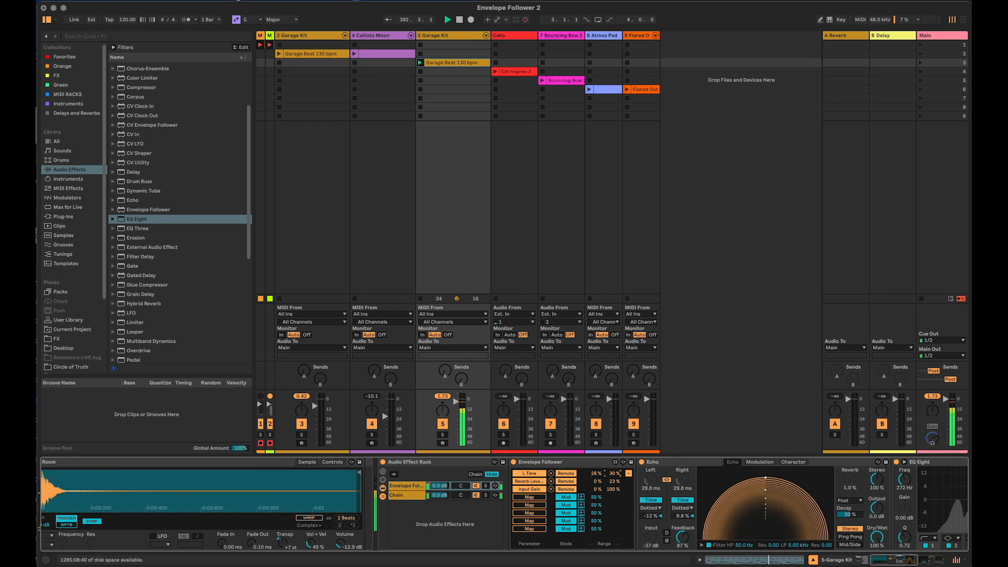
{"action": "left_click_drag", "start_coordinate": [614, 473], "coordinate": [616, 479]}
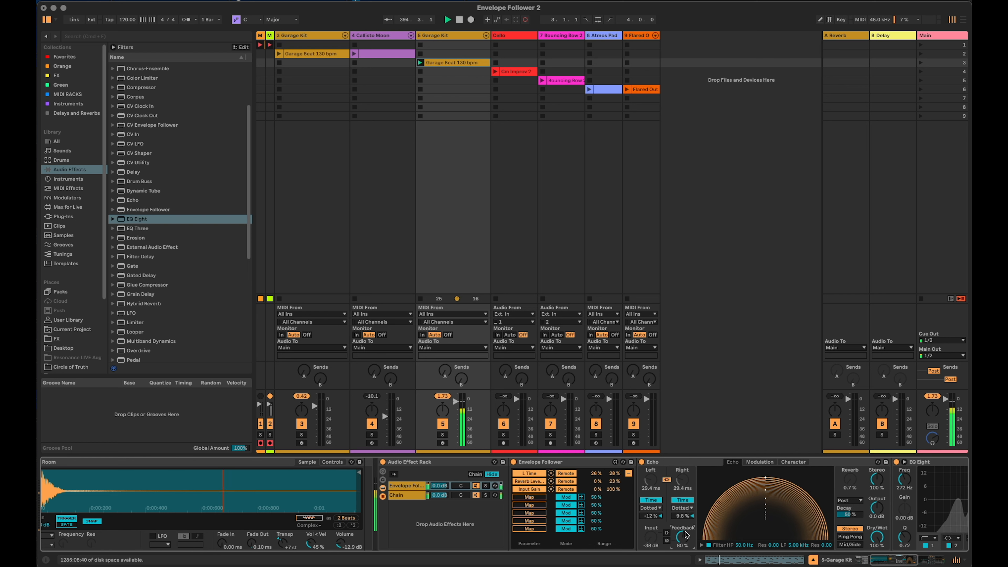
Remove the Input Gain mapping from the Envelope Follower and lower the left delay time's minimum to 8%.
{"action": "left_click", "coordinate": [551, 490]}
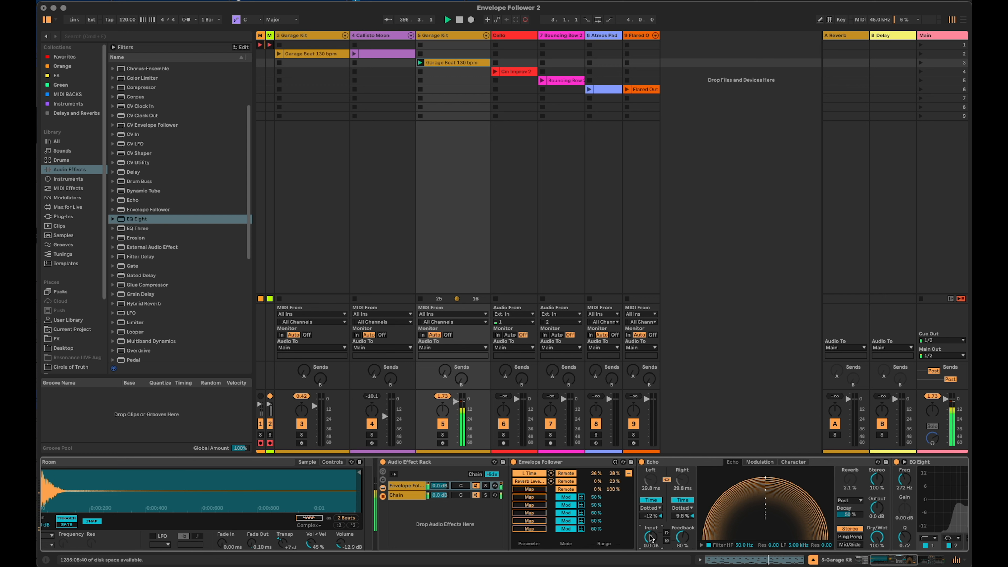
{"action": "left_click_drag", "start_coordinate": [596, 473], "coordinate": [597, 489]}
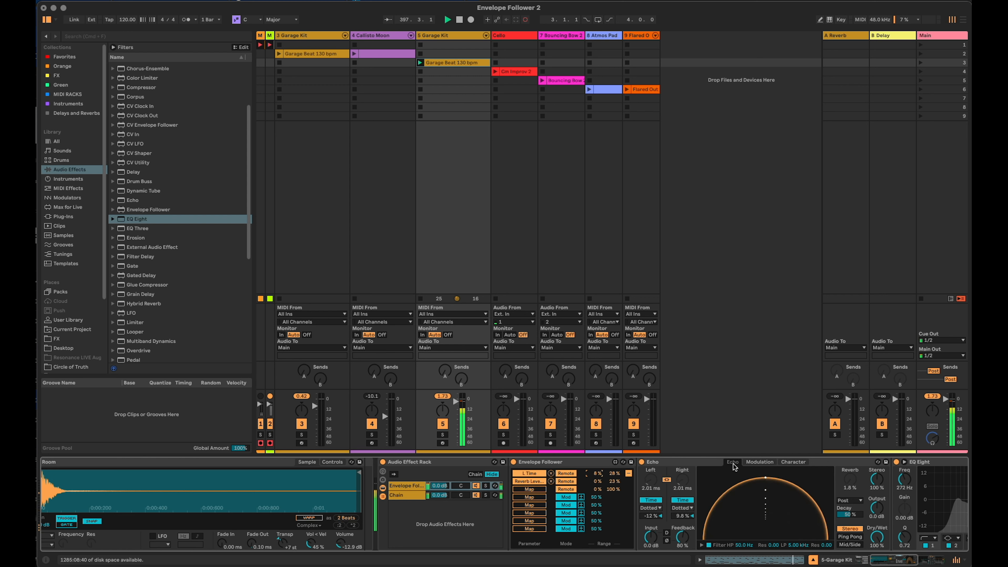
Check Echo's Character settings, return to its main view, and raise the feedback to 108%.
{"action": "left_click", "coordinate": [792, 462]}
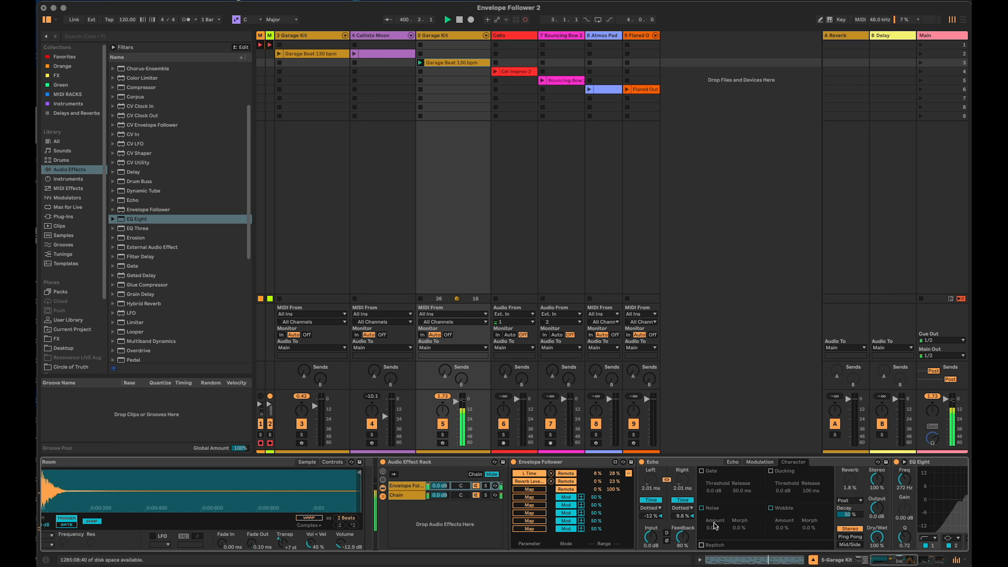
{"action": "left_click", "coordinate": [733, 462]}
{"action": "left_click_drag", "start_coordinate": [681, 537], "coordinate": [680, 519]}
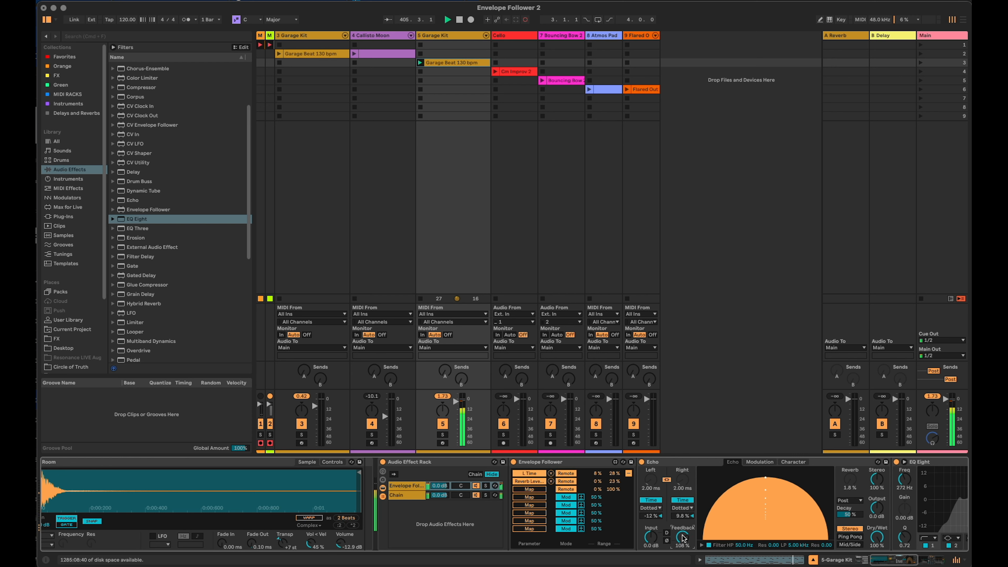
Lower Echo's feedback to 92% and stop the Garage Beat clip on track 5.
{"action": "left_click_drag", "start_coordinate": [682, 539], "coordinate": [682, 547]}
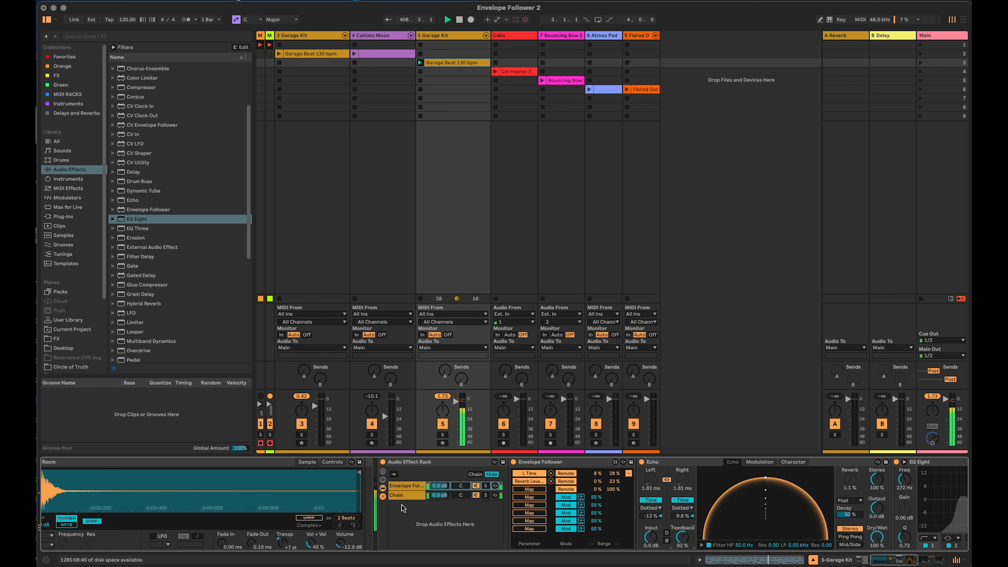
{"action": "left_click", "coordinate": [420, 71]}
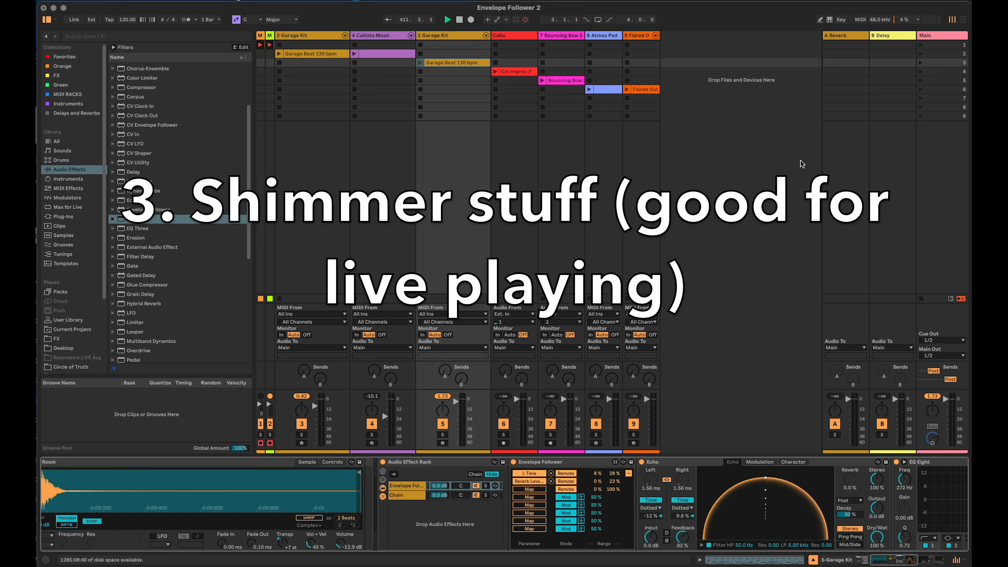
Play the clip on the Cello track and audition the Envelope Shimmer rack's Ya Get Me, Simple and Dreamy macro variations.
{"action": "left_click", "coordinate": [512, 70]}
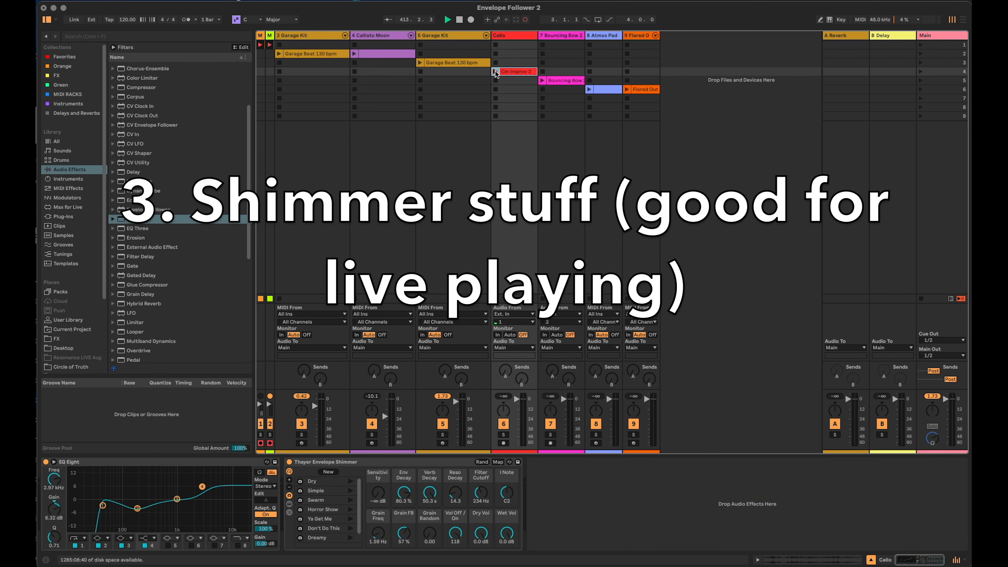
{"action": "left_click", "coordinate": [351, 519]}
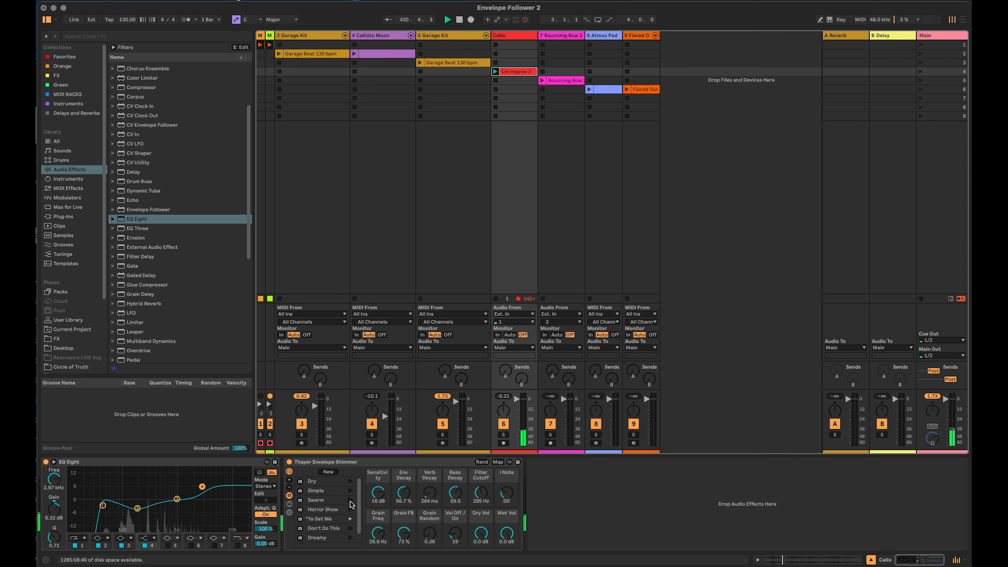
{"action": "left_click", "coordinate": [352, 491]}
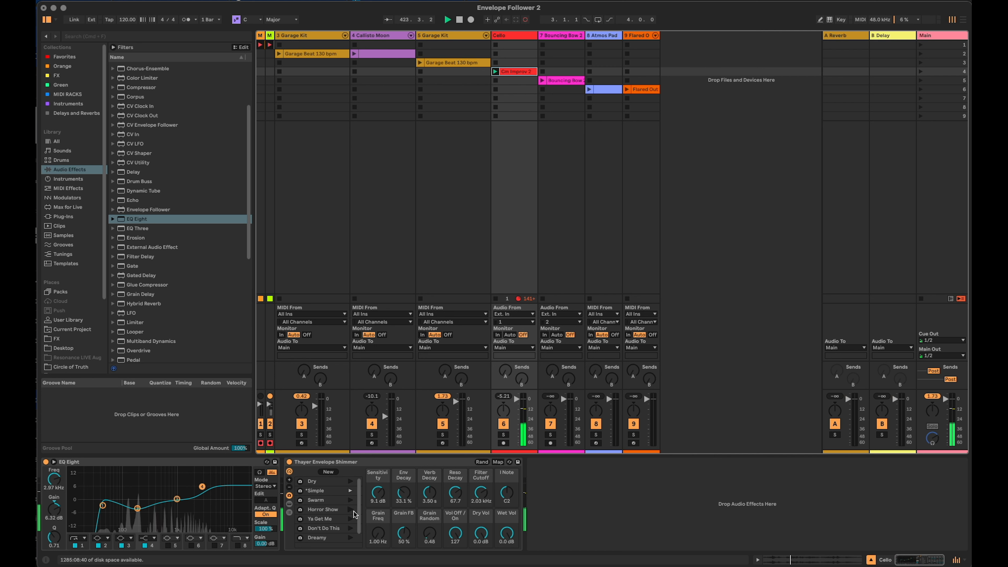
{"action": "left_click", "coordinate": [350, 539]}
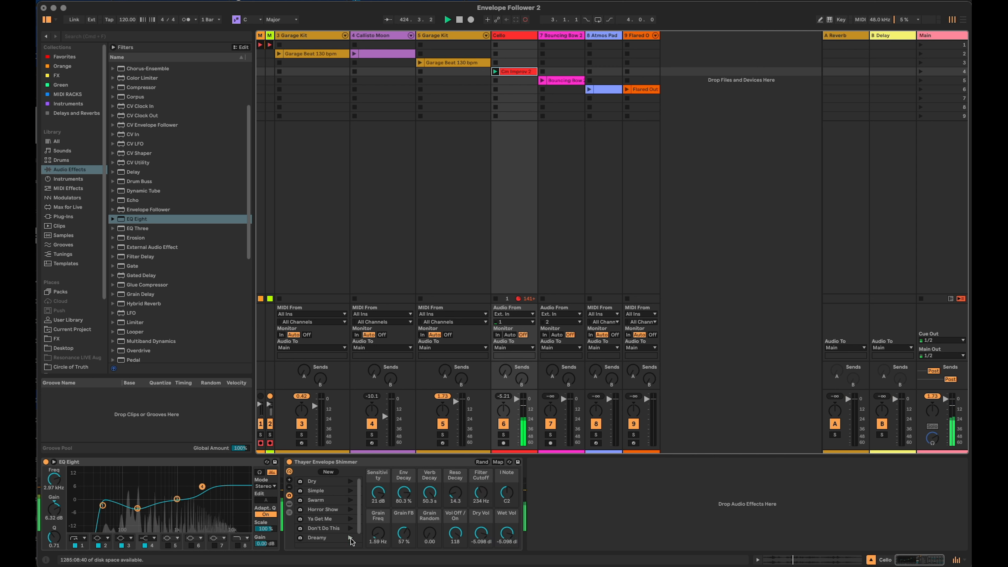
Delete the Envelope Shimmer rack from the Cello track, keeping EQ Eight.
{"action": "left_click", "coordinate": [381, 463]}
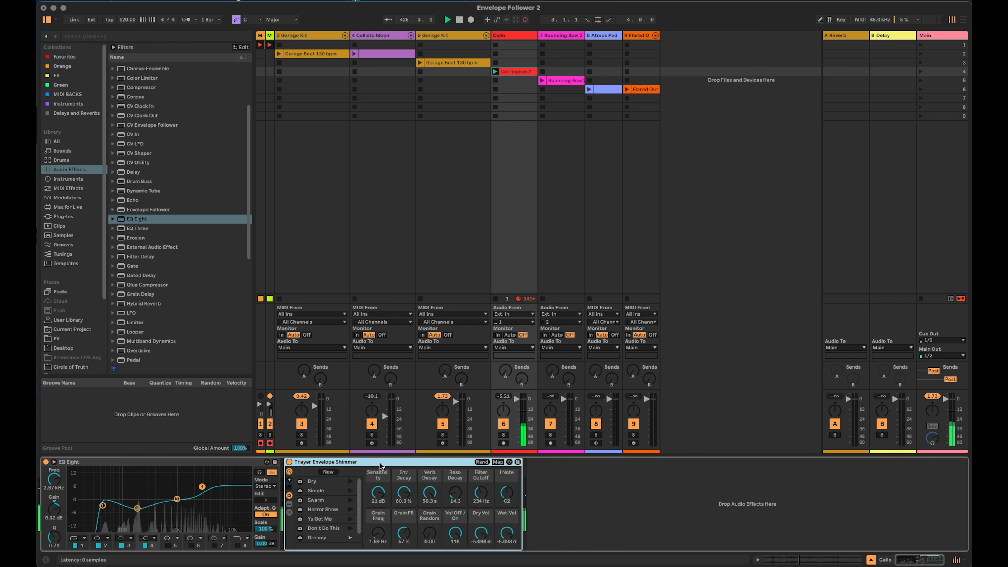
{"action": "key", "text": "Delete"}
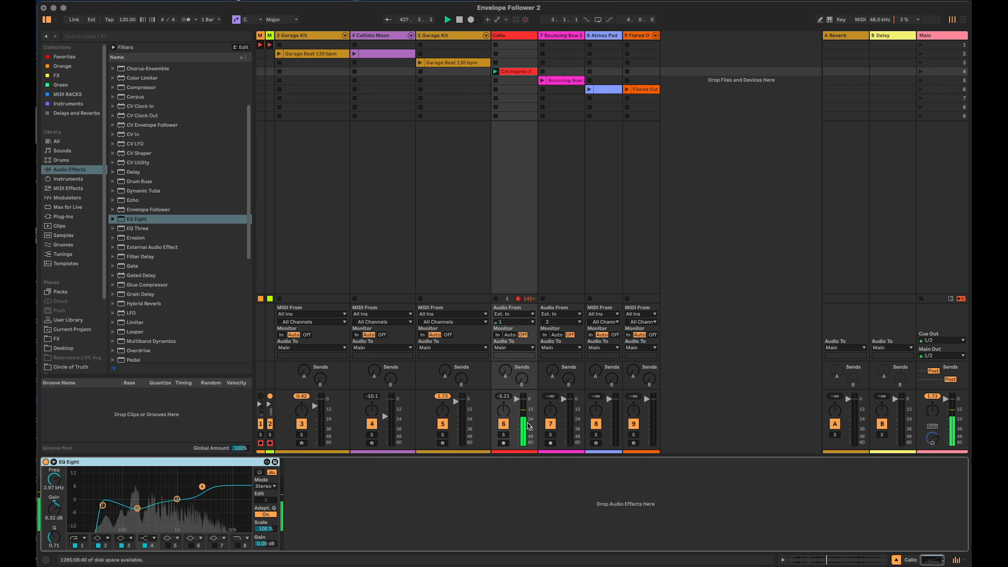
{"action": "left_click", "coordinate": [795, 195]}
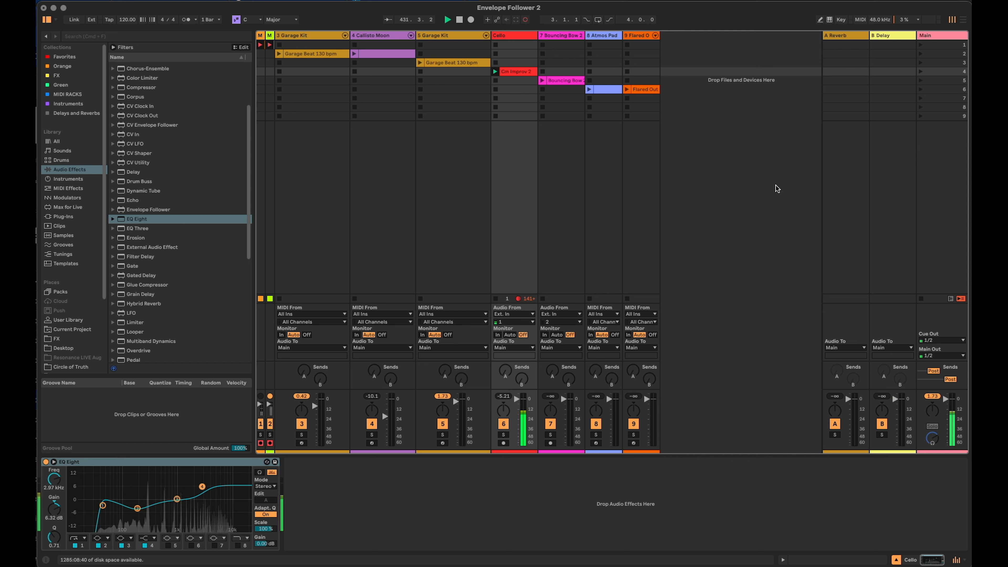
Add a Resonators device after EQ Eight on the Cello track.
{"action": "scroll", "coordinate": [203, 179], "scroll_direction": "up", "scroll_amount": 1}
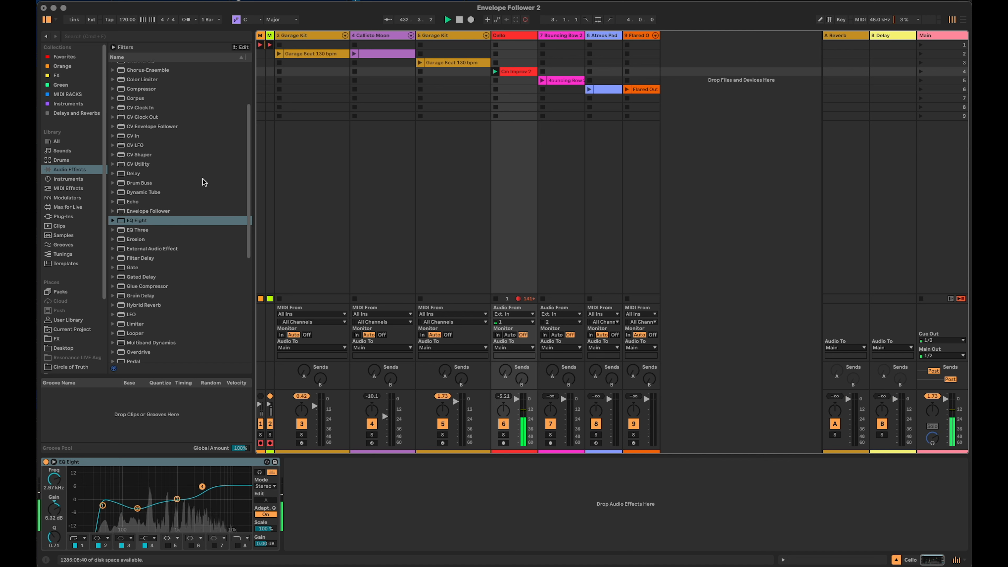
{"action": "scroll", "coordinate": [204, 182], "scroll_direction": "up", "scroll_amount": 2}
{"action": "scroll", "coordinate": [203, 181], "scroll_direction": "down", "scroll_amount": 8}
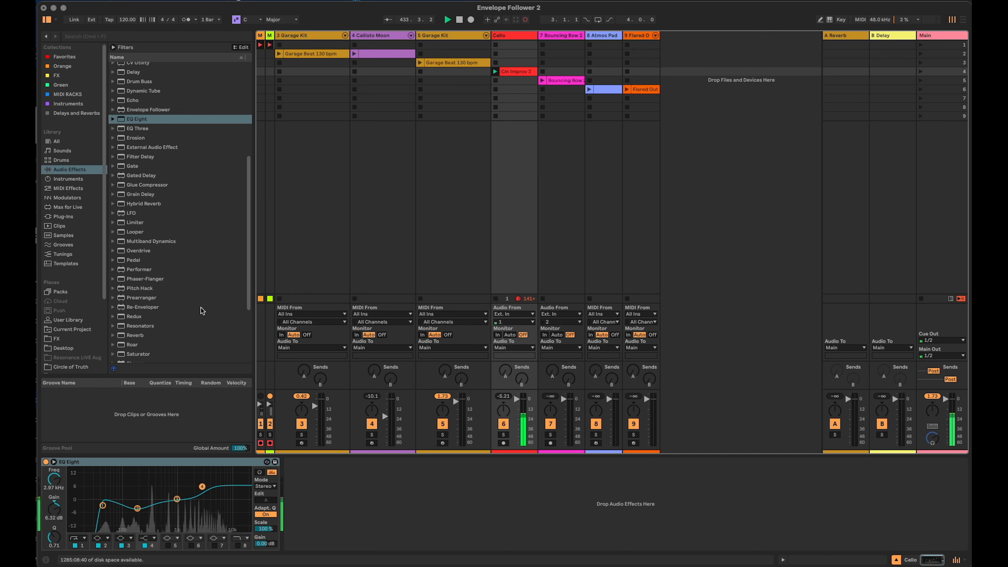
{"action": "left_click_drag", "start_coordinate": [141, 326], "coordinate": [348, 484]}
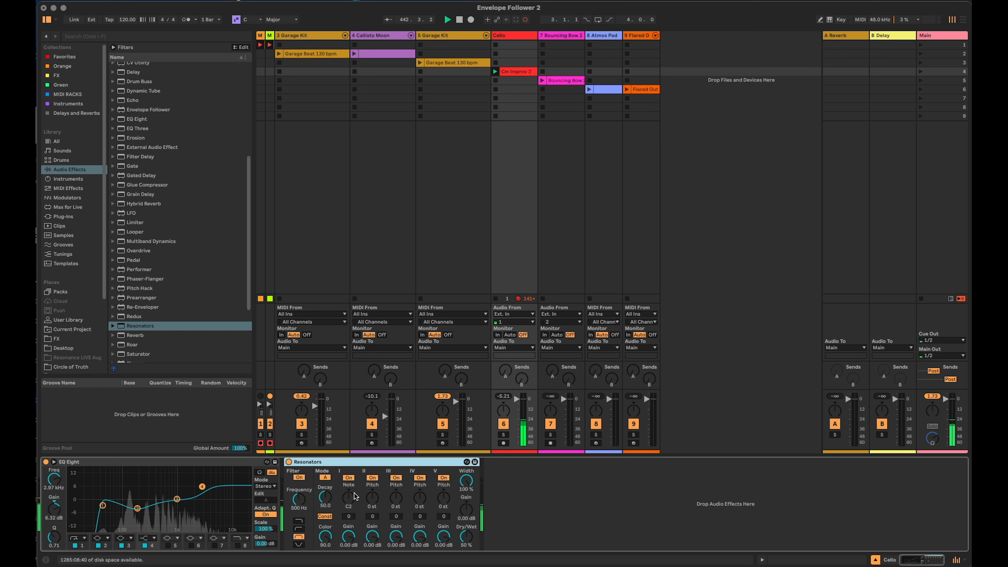
In Resonators, set pitch II to +7 st, pitch III to +12 st and Dry/Wet to 100%, and turn off resonators IV and V.
{"action": "left_click_drag", "start_coordinate": [374, 503], "coordinate": [375, 498]}
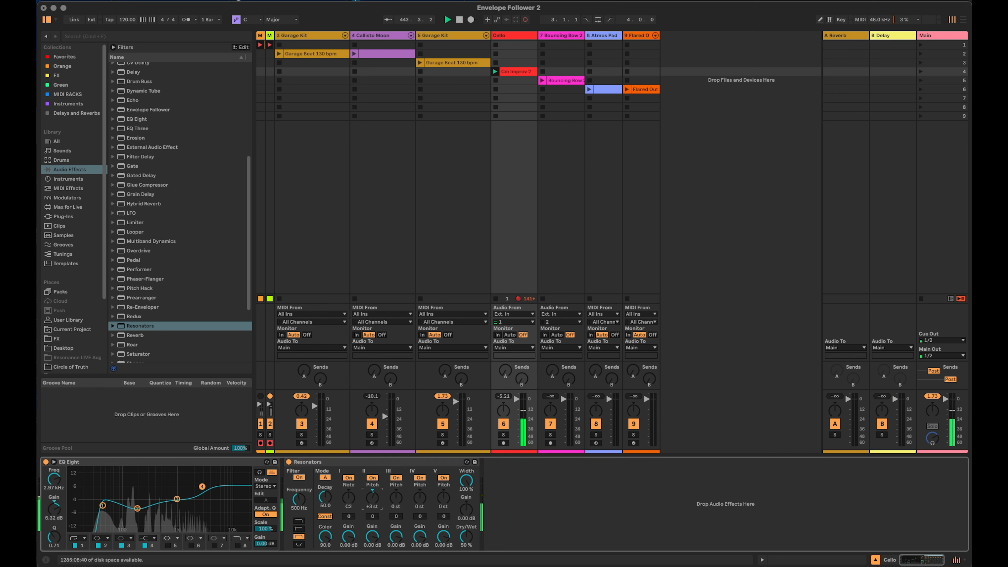
{"action": "left_click_drag", "start_coordinate": [466, 536], "coordinate": [467, 524]}
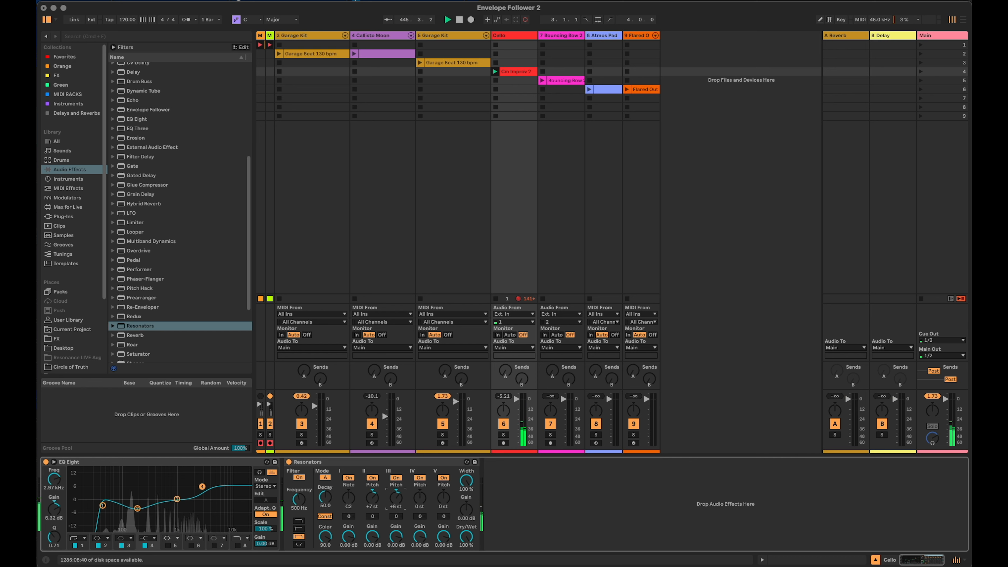
{"action": "left_click_drag", "start_coordinate": [396, 501], "coordinate": [396, 499]}
{"action": "left_click", "coordinate": [419, 478]}
{"action": "left_click", "coordinate": [444, 478]}
Switch Resonators to the second filter type with a frequency of 632 Hz and raise the decay to 71.4.
{"action": "left_click_drag", "start_coordinate": [325, 498], "coordinate": [325, 491]}
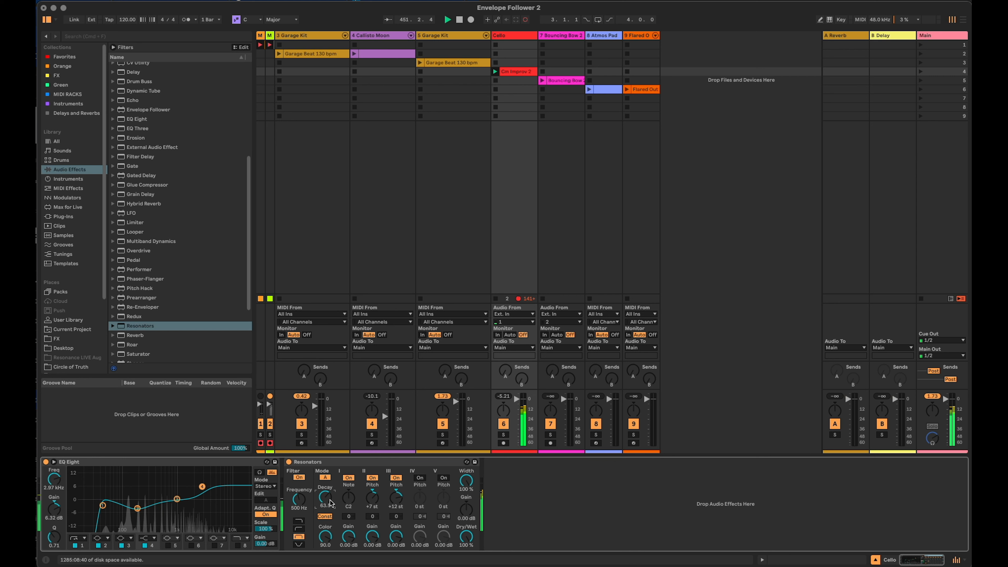
{"action": "left_click", "coordinate": [299, 529]}
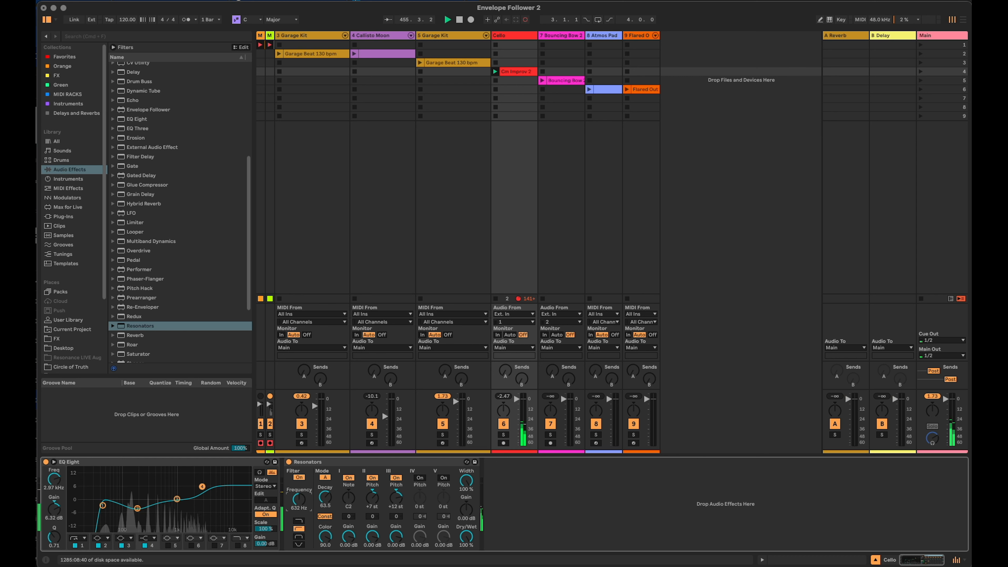
{"action": "left_click_drag", "start_coordinate": [320, 498], "coordinate": [320, 493]}
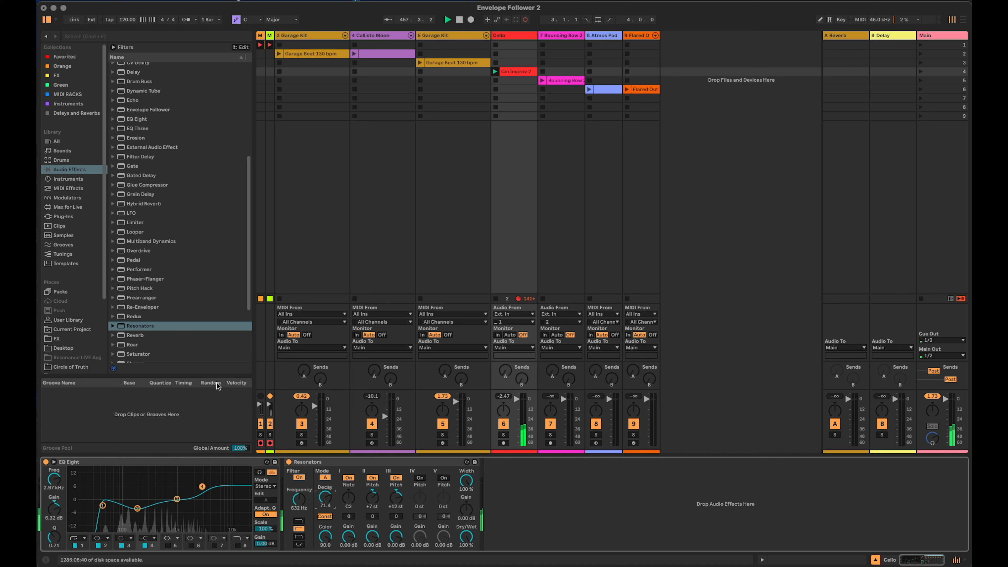
Add a Grain Delay after Resonators on the Cello track.
{"action": "scroll", "coordinate": [161, 278], "scroll_direction": "down", "scroll_amount": 5}
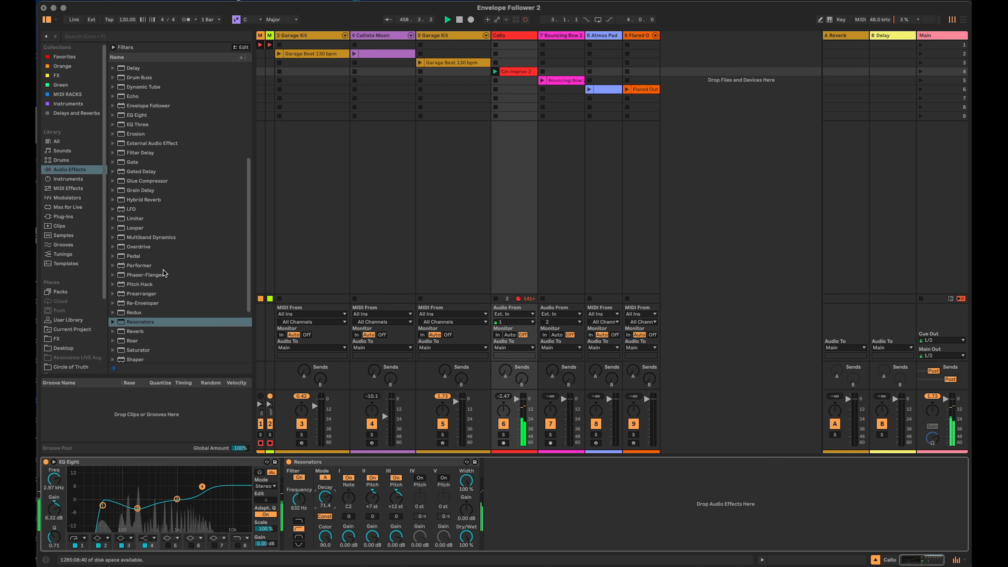
{"action": "scroll", "coordinate": [160, 259], "scroll_direction": "up", "scroll_amount": 7}
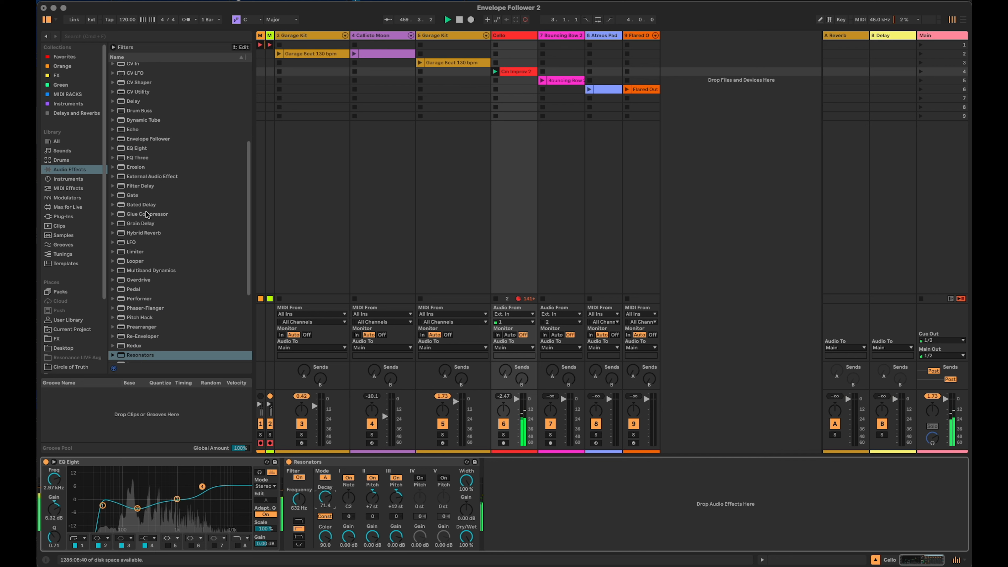
{"action": "left_click_drag", "start_coordinate": [153, 223], "coordinate": [506, 521]}
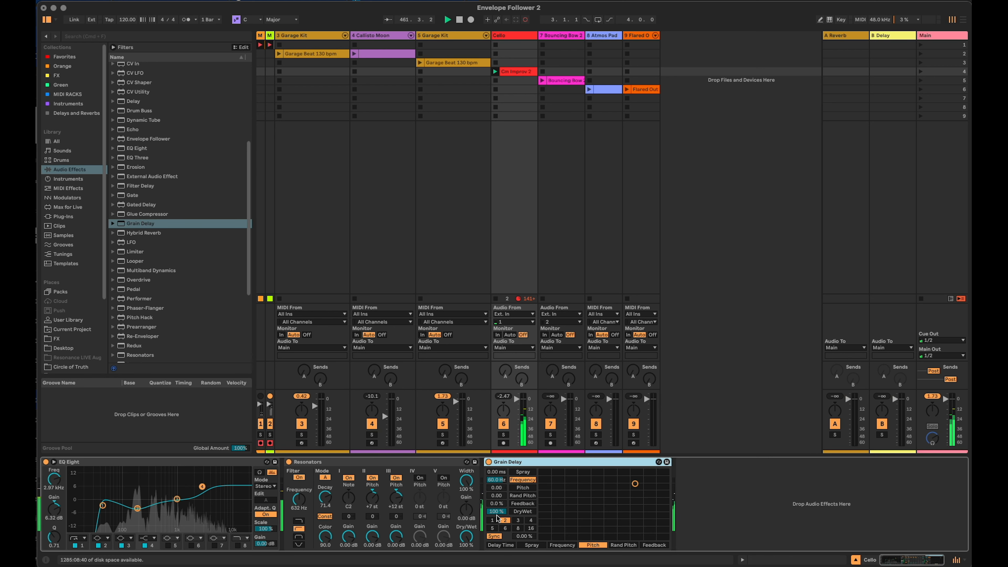
Set Grain Delay's pitch to 12, frequency to about 1.8 Hz, synced delay time to 1, feedback to 42% and spray to 500 ms.
{"action": "left_click_drag", "start_coordinate": [496, 490], "coordinate": [499, 491]}
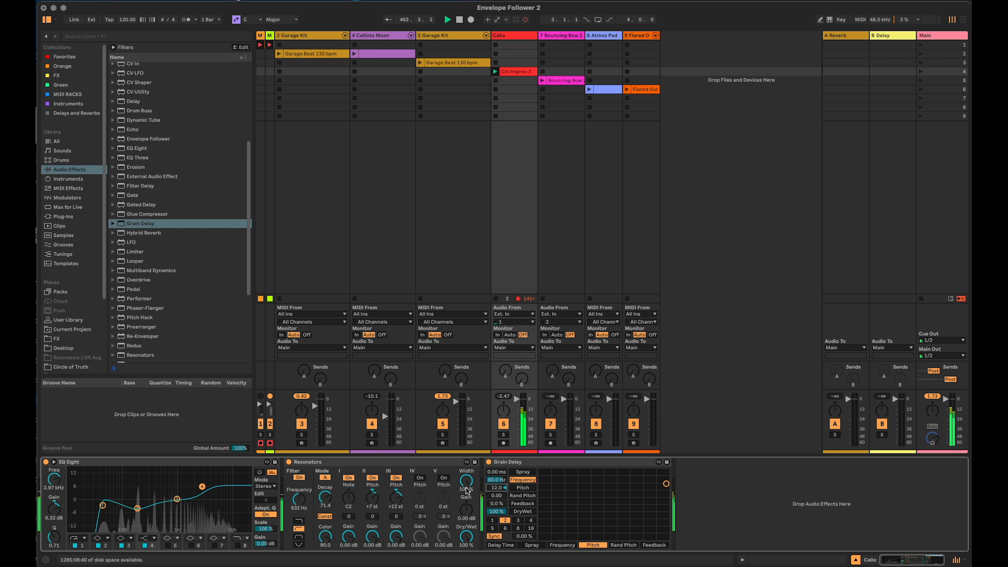
{"action": "left_click_drag", "start_coordinate": [503, 481], "coordinate": [503, 538]}
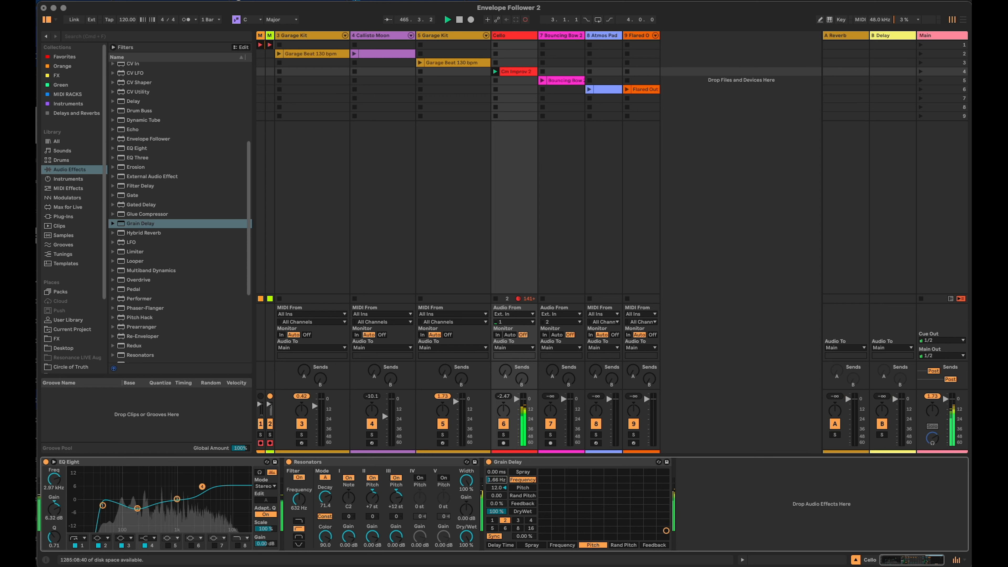
{"action": "left_click_drag", "start_coordinate": [496, 472], "coordinate": [496, 470]}
{"action": "left_click", "coordinate": [496, 522]}
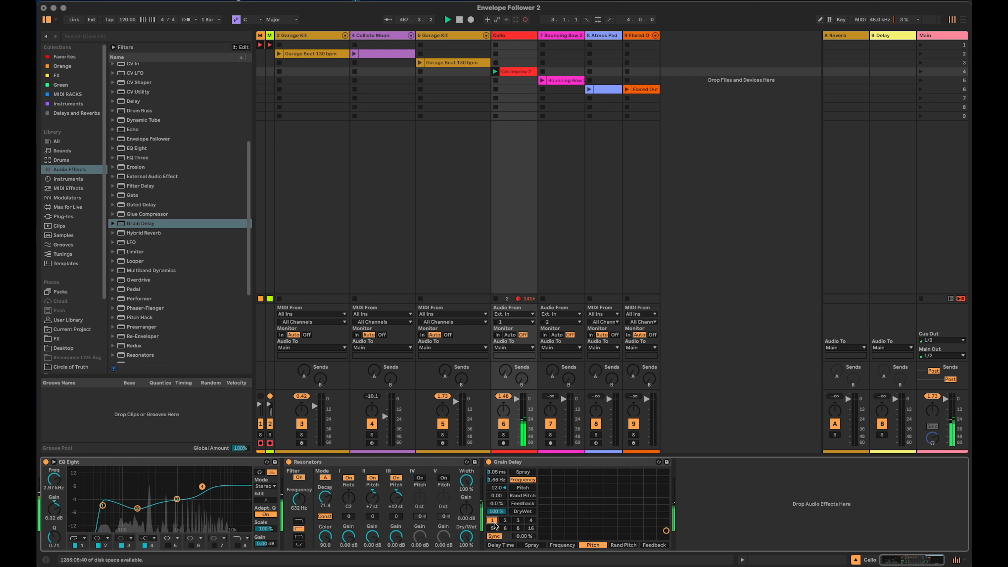
{"action": "left_click_drag", "start_coordinate": [497, 506], "coordinate": [497, 492]}
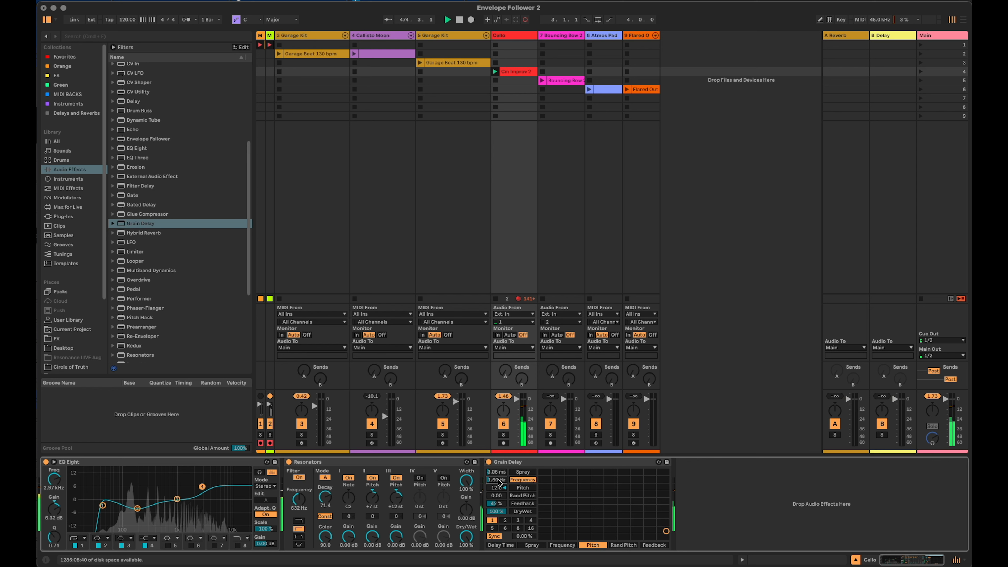
{"action": "left_click_drag", "start_coordinate": [500, 473], "coordinate": [499, 421]}
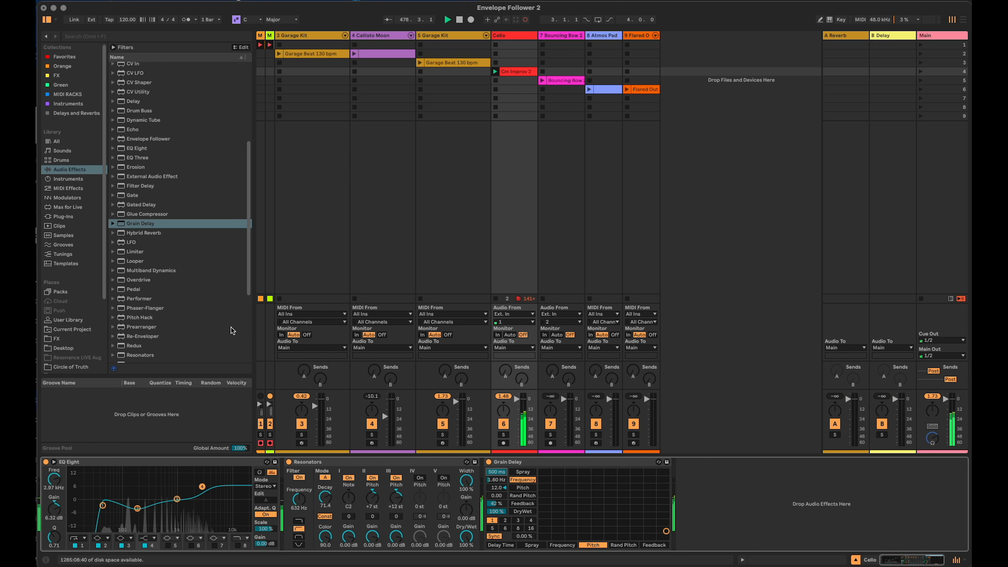
Add a Hybrid Reverb after Grain Delay on the Cello track.
{"action": "scroll", "coordinate": [189, 330], "scroll_direction": "down", "scroll_amount": 3}
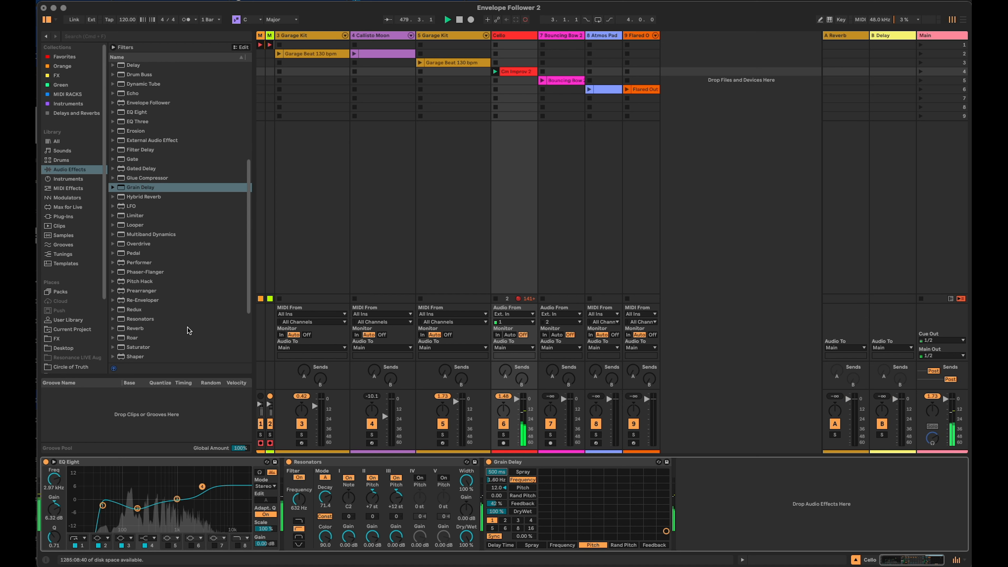
{"action": "scroll", "coordinate": [189, 330], "scroll_direction": "down", "scroll_amount": 3}
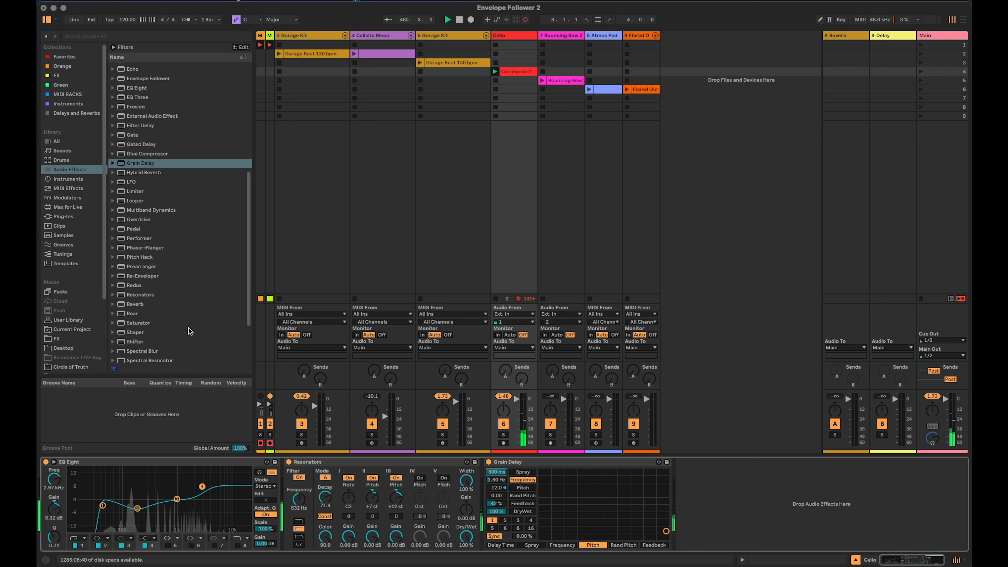
{"action": "scroll", "coordinate": [186, 323], "scroll_direction": "up", "scroll_amount": 1}
{"action": "scroll", "coordinate": [187, 327], "scroll_direction": "up", "scroll_amount": 1}
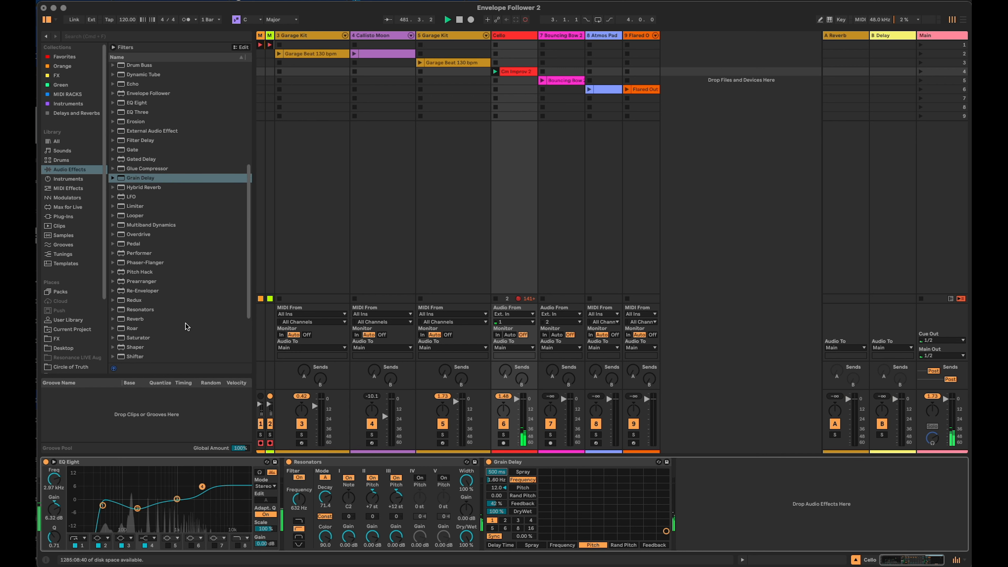
{"action": "left_click", "coordinate": [139, 187]}
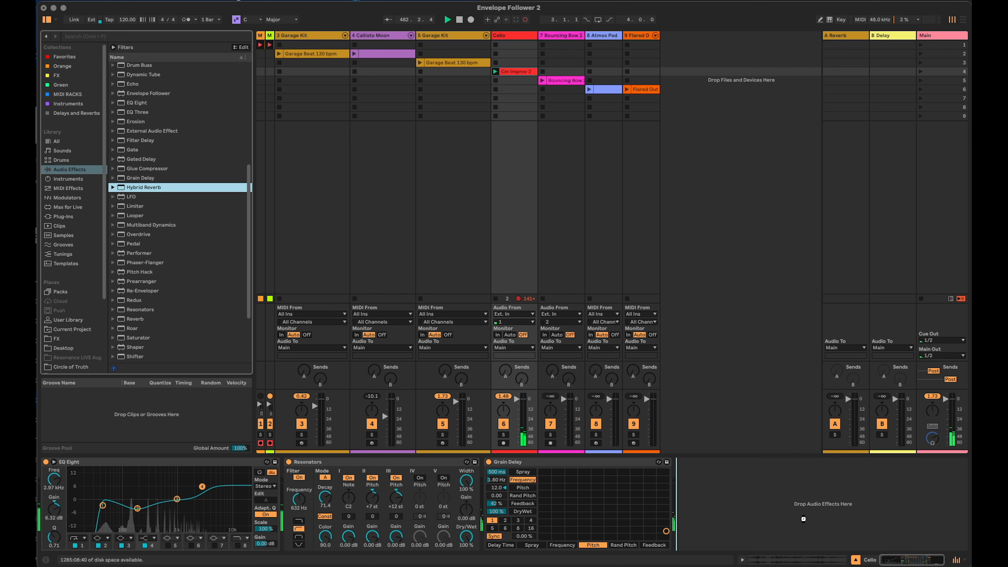
{"action": "key", "text": "Return"}
Load the Cathedral Beauvais LR impulse response from Bigger Spaces in Hybrid Reverb and set its Dry/Wet to 100%.
{"action": "left_click", "coordinate": [721, 537]}
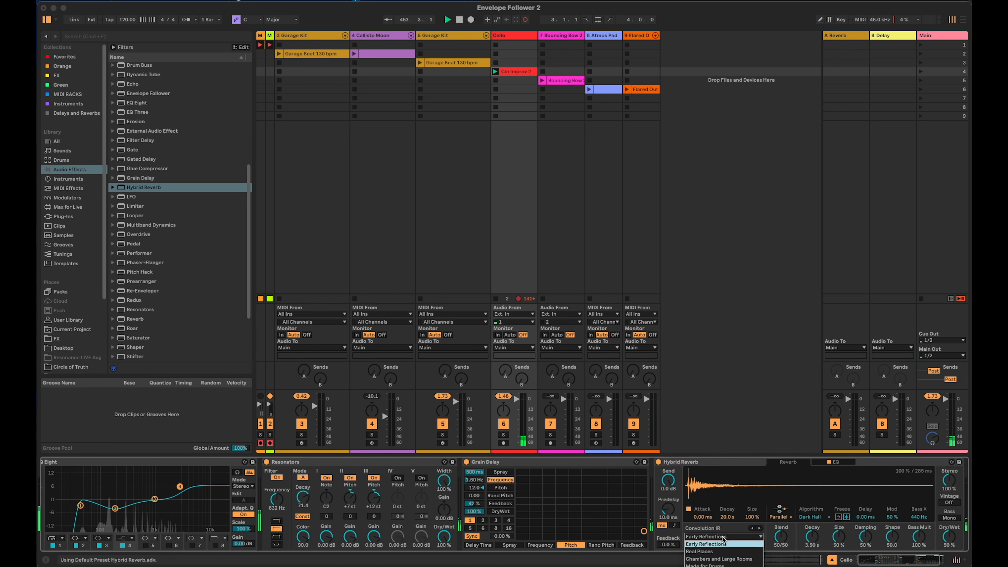
{"action": "left_click", "coordinate": [727, 566]}
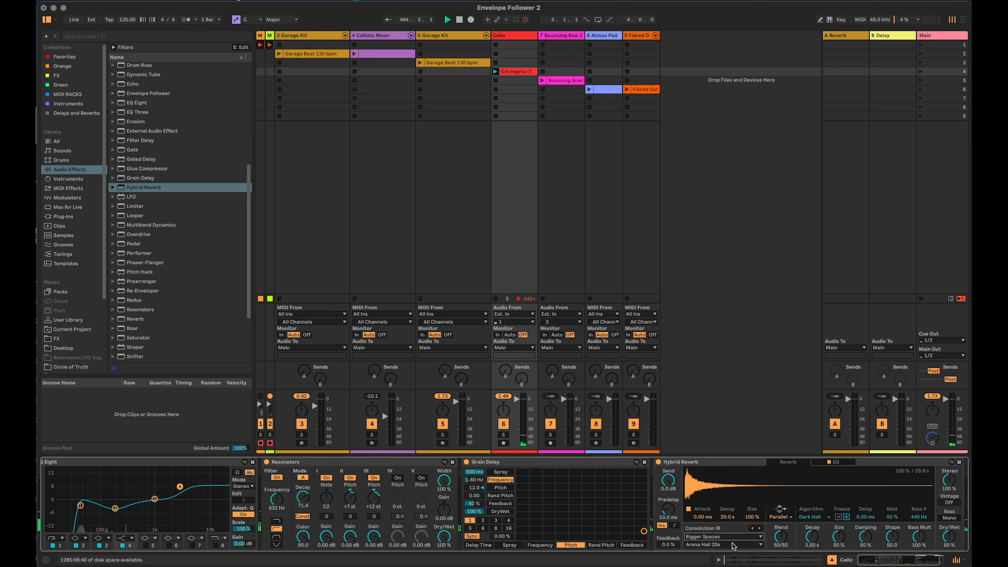
{"action": "left_click", "coordinate": [749, 546]}
{"action": "left_click", "coordinate": [746, 559]}
{"action": "left_click_drag", "start_coordinate": [944, 537], "coordinate": [945, 516]}
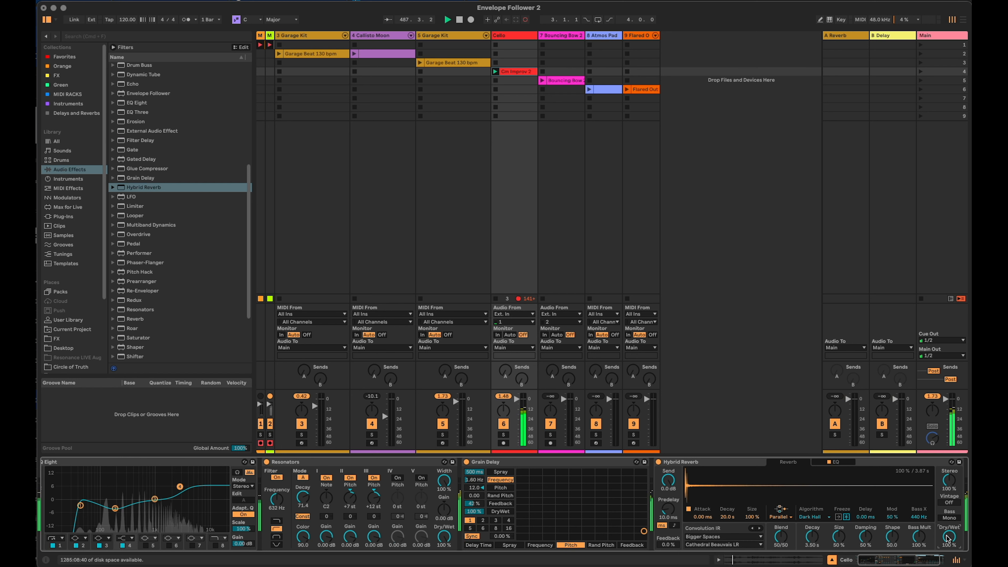
Add a Utility between EQ Eight and Resonators on the Cello track.
{"action": "left_click_drag", "start_coordinate": [901, 554], "coordinate": [882, 557]}
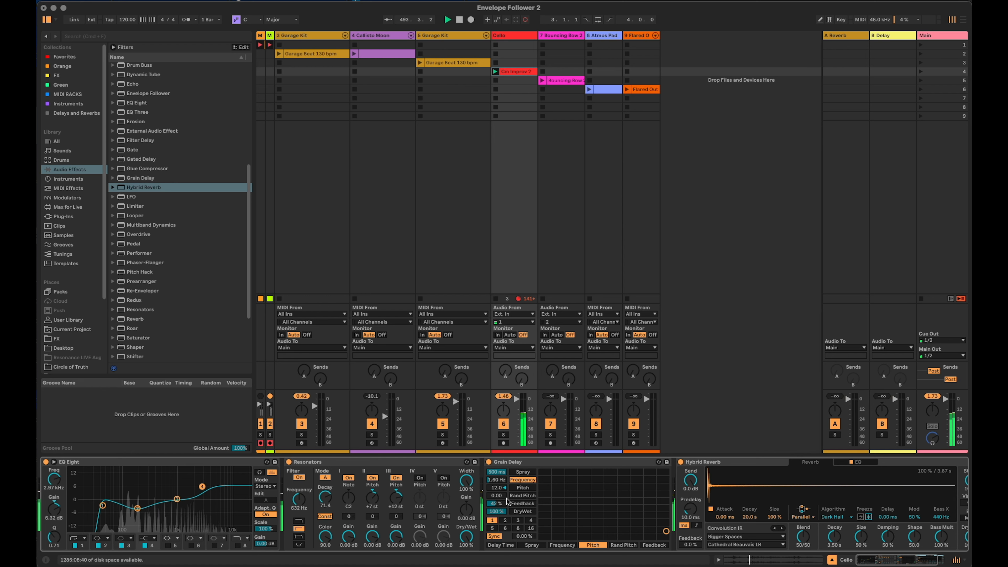
{"action": "left_click", "coordinate": [400, 461]}
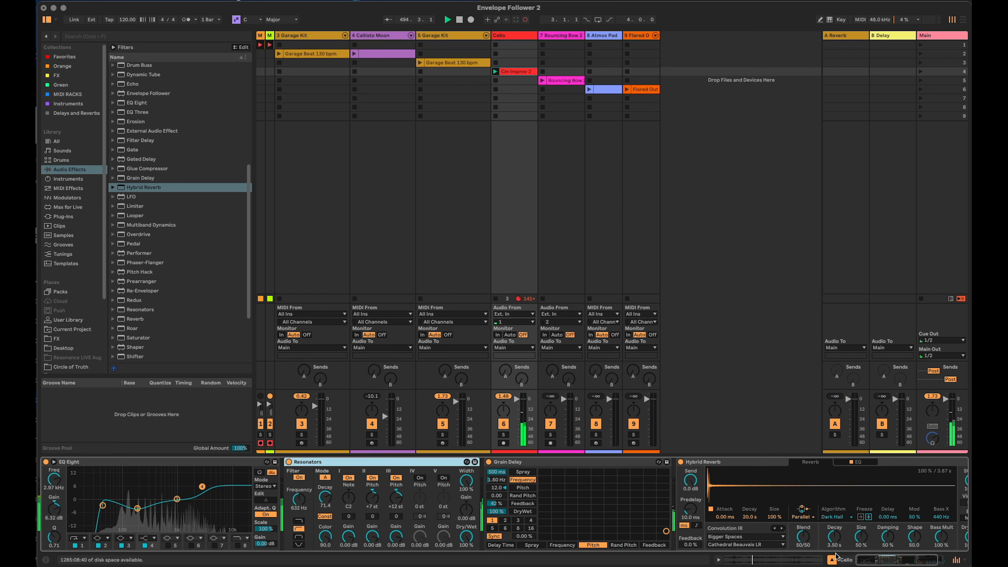
{"action": "scroll", "coordinate": [168, 306], "scroll_direction": "down", "scroll_amount": 3}
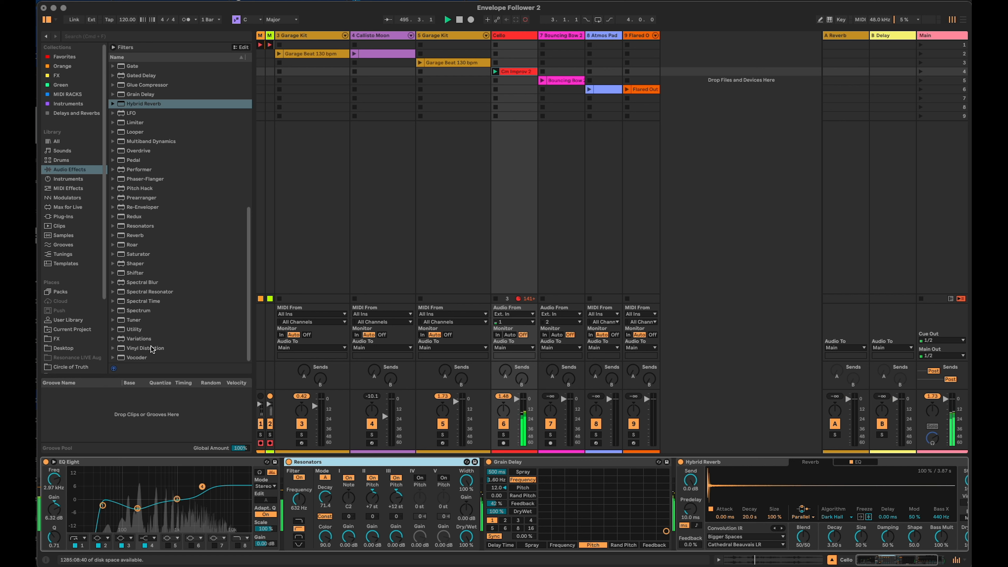
{"action": "left_click_drag", "start_coordinate": [141, 329], "coordinate": [293, 491]}
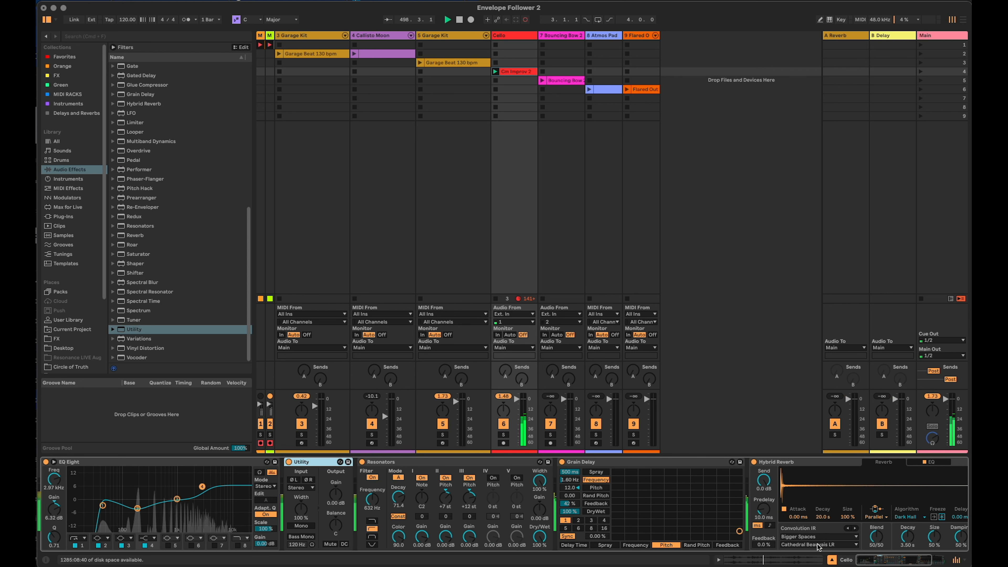
Group Utility, Resonators, Grain Delay and Hybrid Reverb into one Audio Effect Rack.
{"action": "left_click_drag", "start_coordinate": [865, 558], "coordinate": [896, 557]}
{"action": "left_click", "coordinate": [834, 463], "text": "shift"}
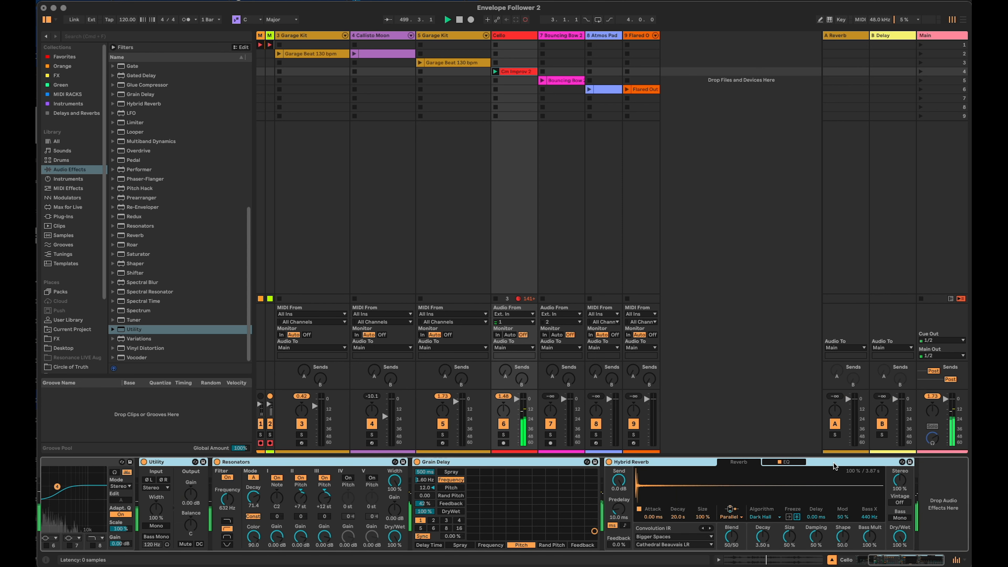
{"action": "left_click_drag", "start_coordinate": [894, 558], "coordinate": [874, 558]}
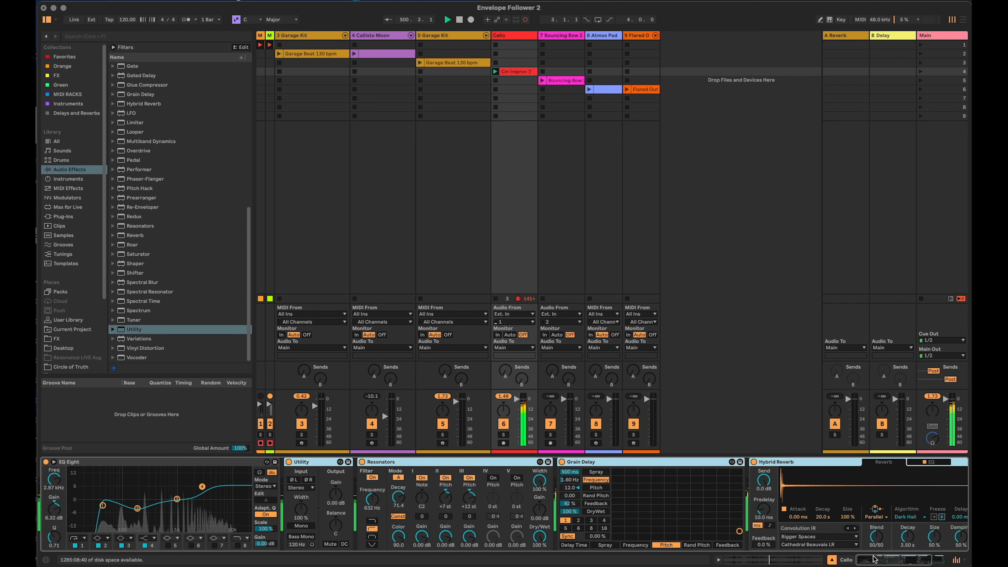
{"action": "key", "text": "super+g"}
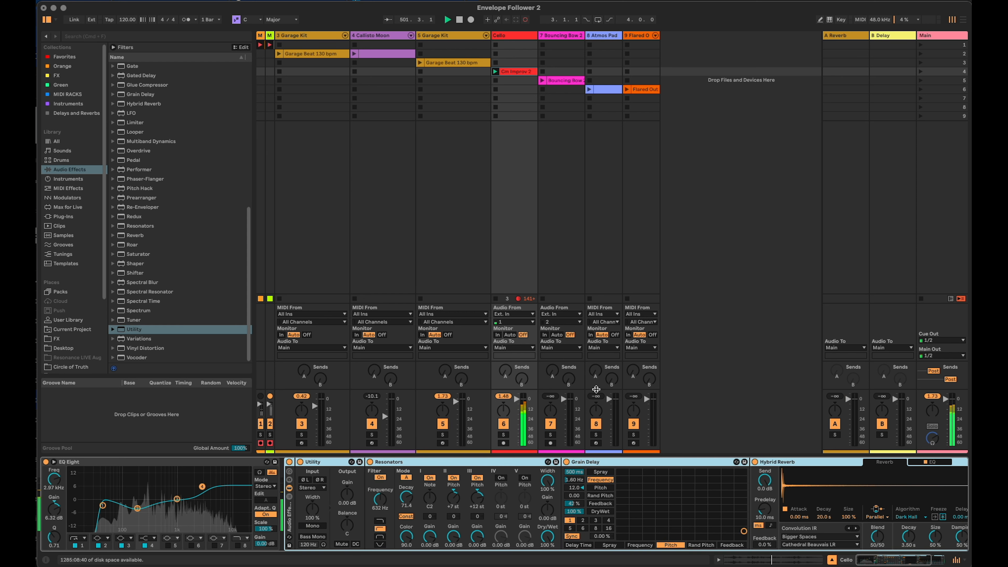
Lower the Cello track's volume slightly and try Utility's output gain at about -26 dB.
{"action": "left_click_drag", "start_coordinate": [519, 405], "coordinate": [519, 410]}
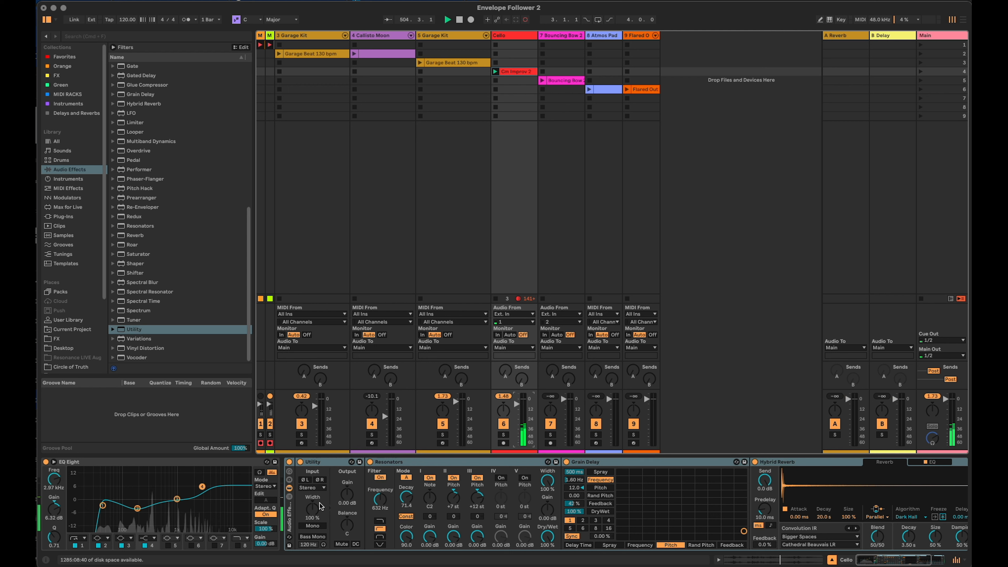
{"action": "left_click_drag", "start_coordinate": [347, 494], "coordinate": [347, 505]}
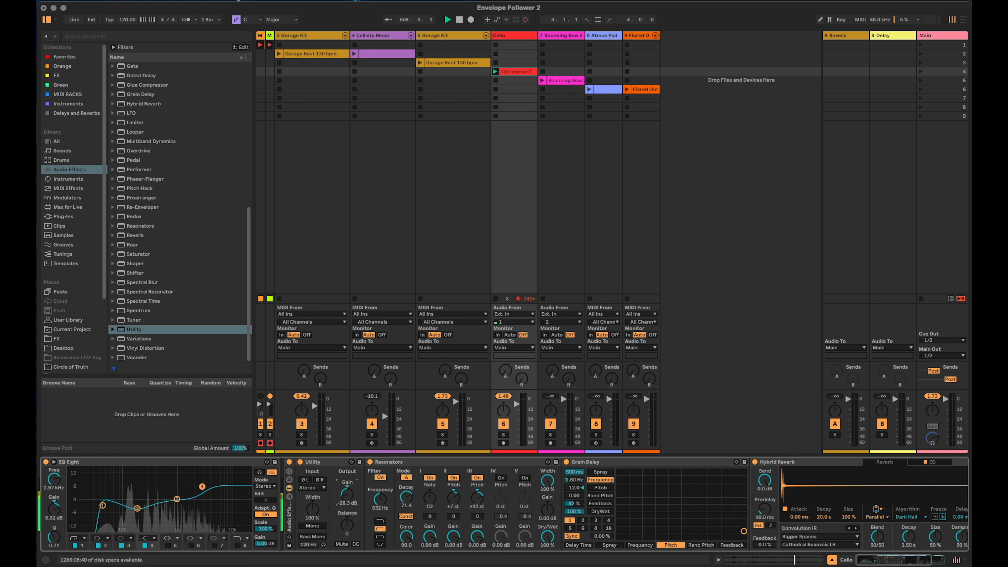
Show the rack's chain list and add an Envelope Follower between EQ Eight and the Audio Effect Rack.
{"action": "left_click", "coordinate": [289, 496]}
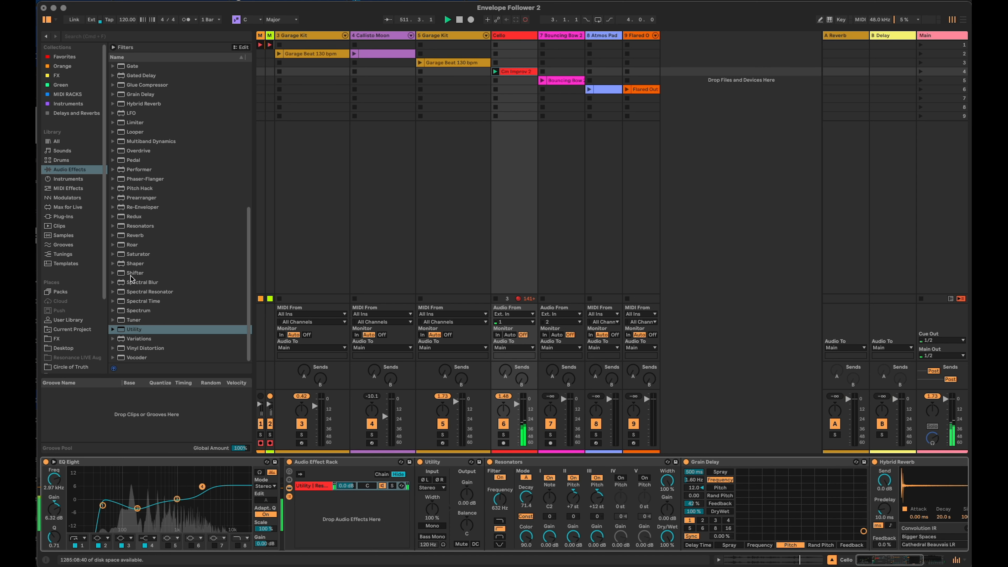
{"action": "scroll", "coordinate": [131, 278], "scroll_direction": "up", "scroll_amount": 8}
{"action": "mouse_move", "coordinate": [138, 175]}
{"action": "left_mouse_down"}
{"action": "mouse_move", "coordinate": [258, 493]}
{"action": "mouse_move", "coordinate": [281, 511]}
{"action": "left_mouse_up"}
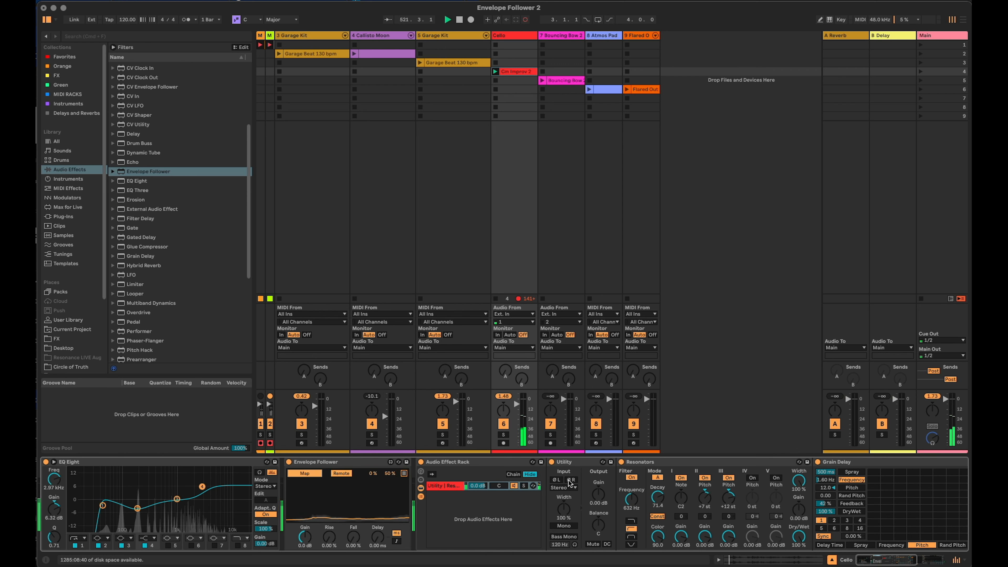
Map the Envelope Follower to Utility's output gain, with its gain at 13 dB and fall at 47.2%.
{"action": "left_click", "coordinate": [597, 494]}
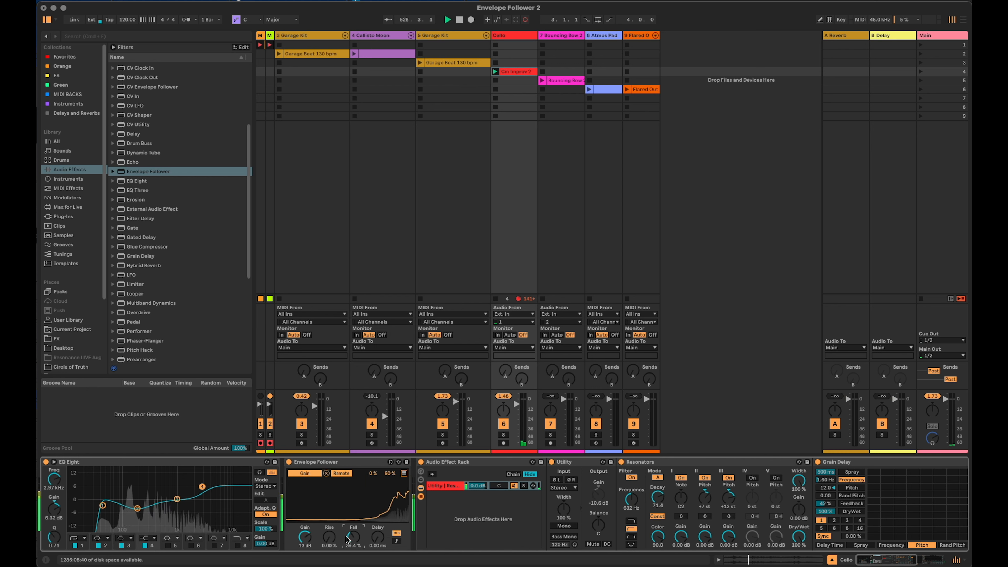
{"action": "left_click_drag", "start_coordinate": [347, 539], "coordinate": [347, 537]}
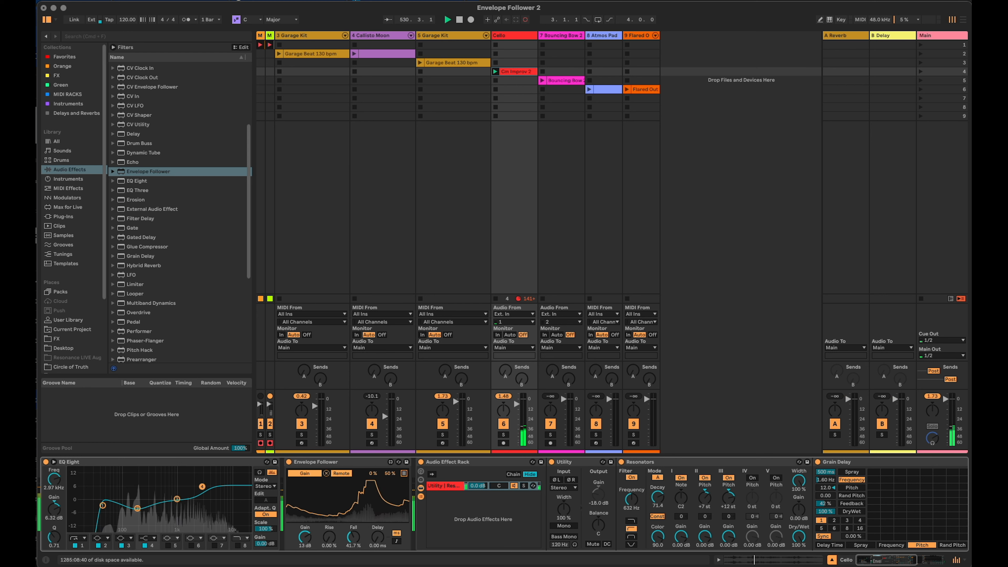
{"action": "left_click_drag", "start_coordinate": [353, 538], "coordinate": [352, 533]}
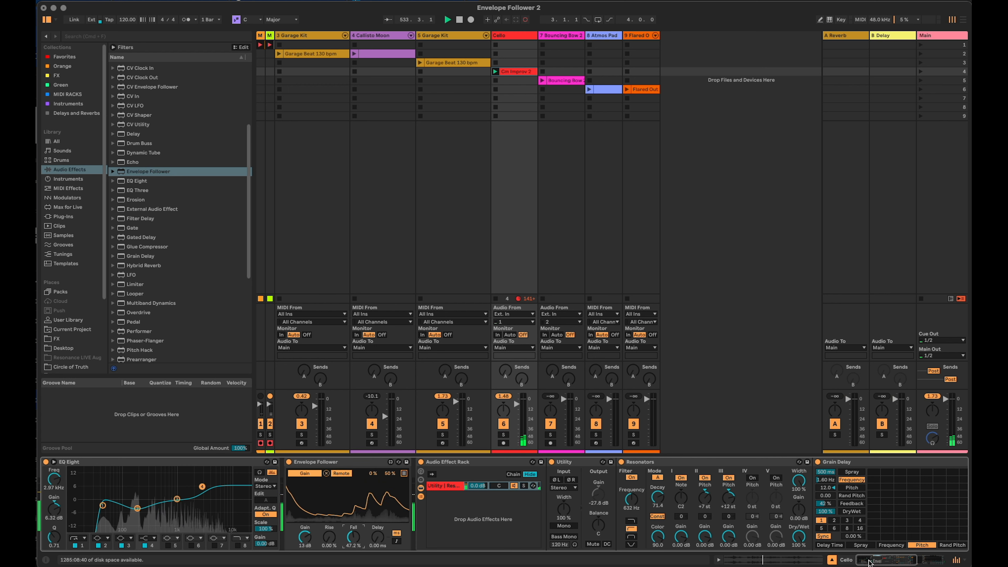
Create a new empty chain in the rack, place it above the effects chain and rename it Dry.
{"action": "right_click", "coordinate": [470, 523]}
{"action": "left_click", "coordinate": [475, 527]}
{"action": "left_click_drag", "start_coordinate": [435, 495], "coordinate": [444, 486]}
{"action": "key", "text": "super+r"}
{"action": "type", "text": "Dry"}
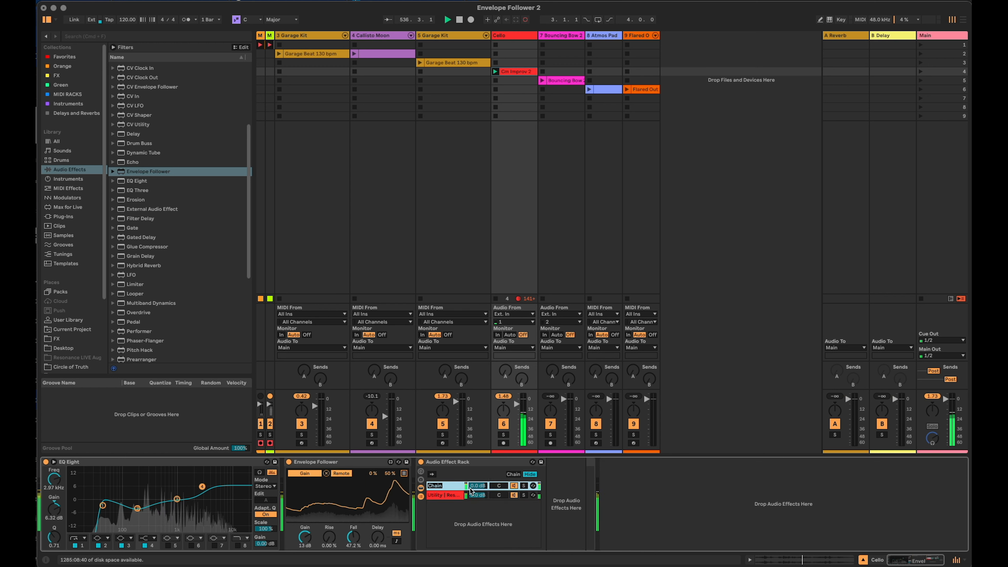
{"action": "key", "text": "Return"}
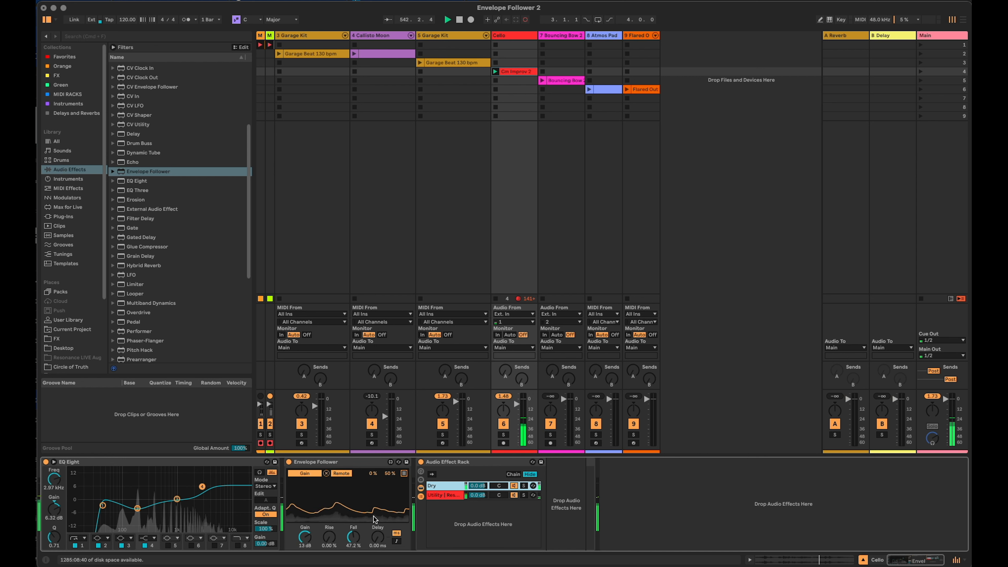
Add an EQ Eight between Grain Delay and Hybrid Reverb in the rack's Utility chain.
{"action": "left_click", "coordinate": [441, 497]}
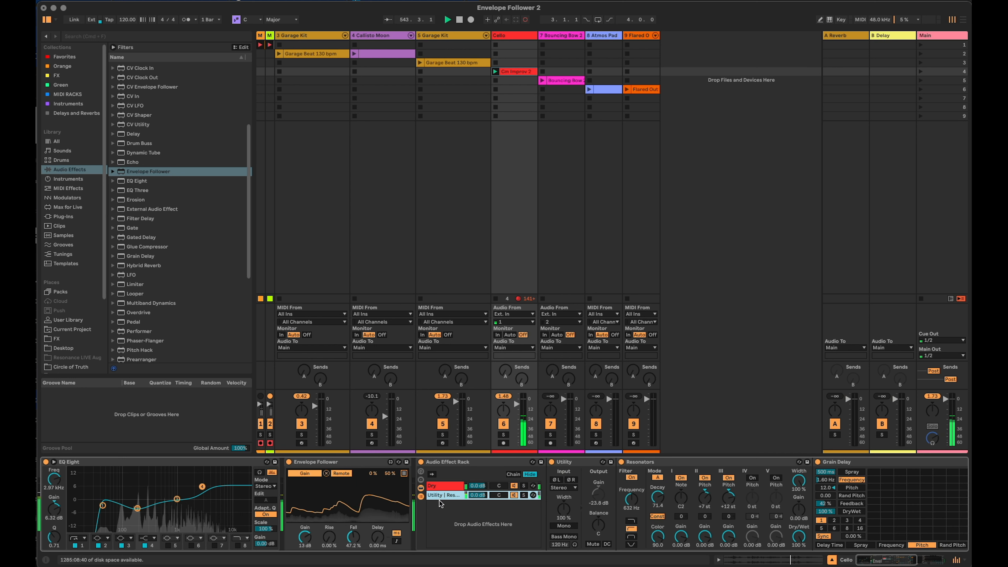
{"action": "left_click_drag", "start_coordinate": [883, 562], "coordinate": [889, 562]}
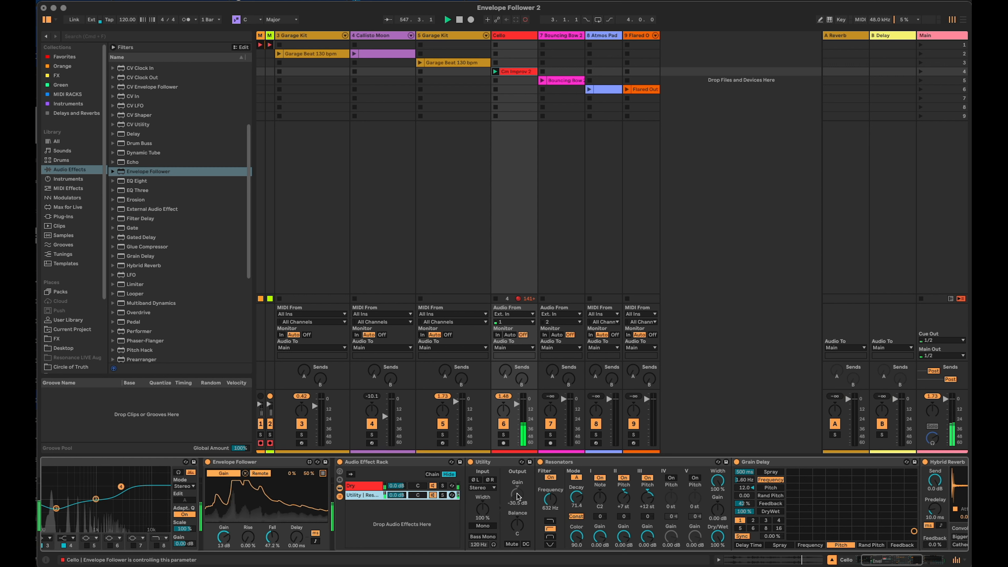
{"action": "left_click_drag", "start_coordinate": [867, 559], "coordinate": [891, 563]}
{"action": "mouse_move", "coordinate": [138, 185]}
{"action": "left_mouse_down"}
{"action": "mouse_move", "coordinate": [288, 230]}
{"action": "mouse_move", "coordinate": [664, 480]}
{"action": "left_mouse_up"}
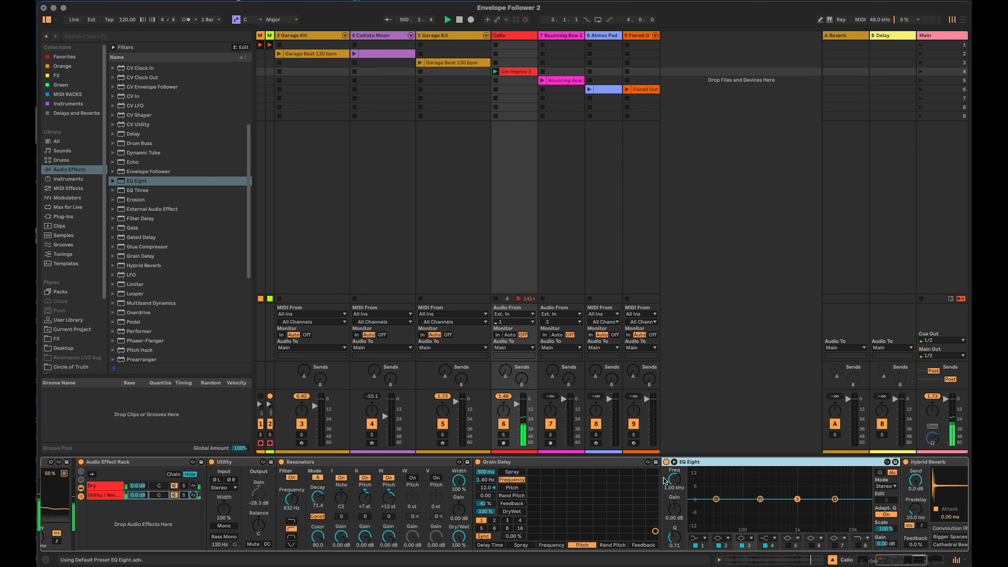
Enable the new EQ Eight's band 8 high cut at about 3.37 kHz, and fold Grain Delay and Resonators.
{"action": "left_click", "coordinate": [858, 546]}
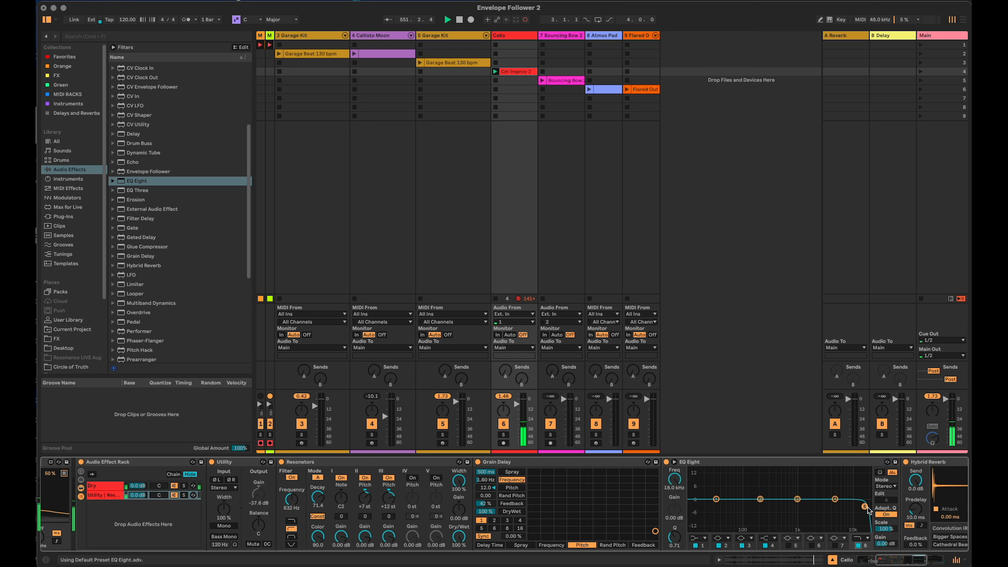
{"action": "left_click_drag", "start_coordinate": [865, 511], "coordinate": [821, 506]}
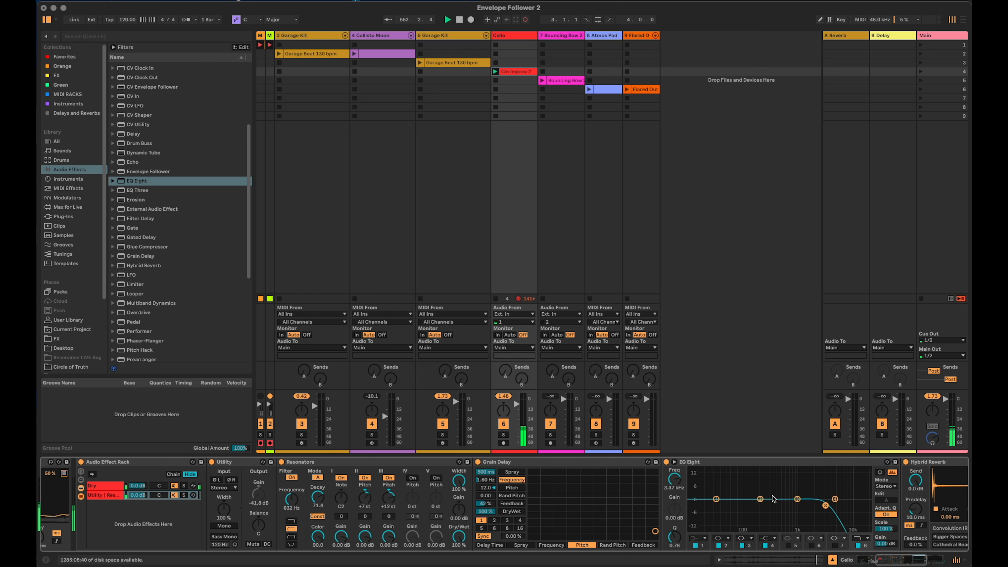
{"action": "double_click", "coordinate": [543, 461]}
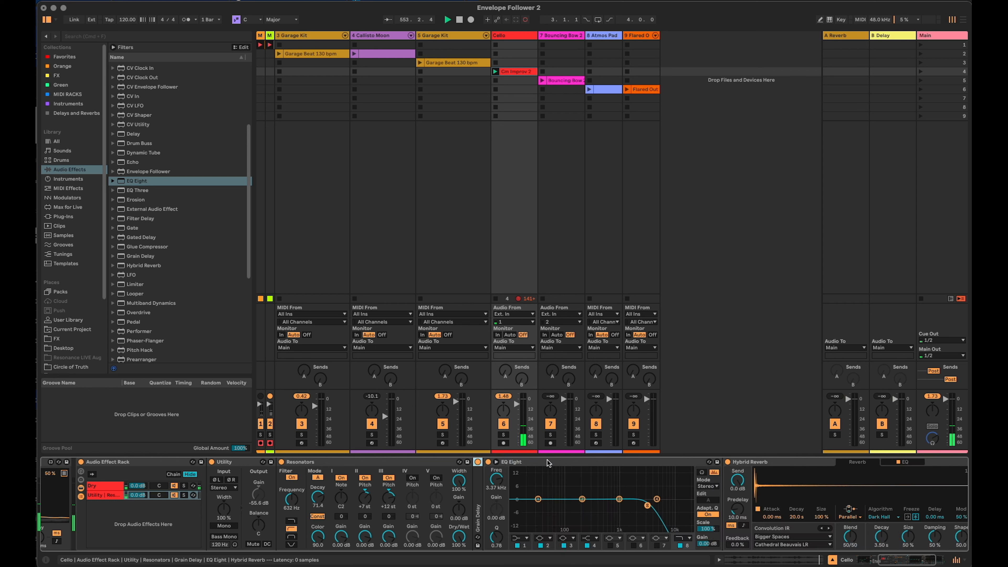
{"action": "double_click", "coordinate": [391, 460]}
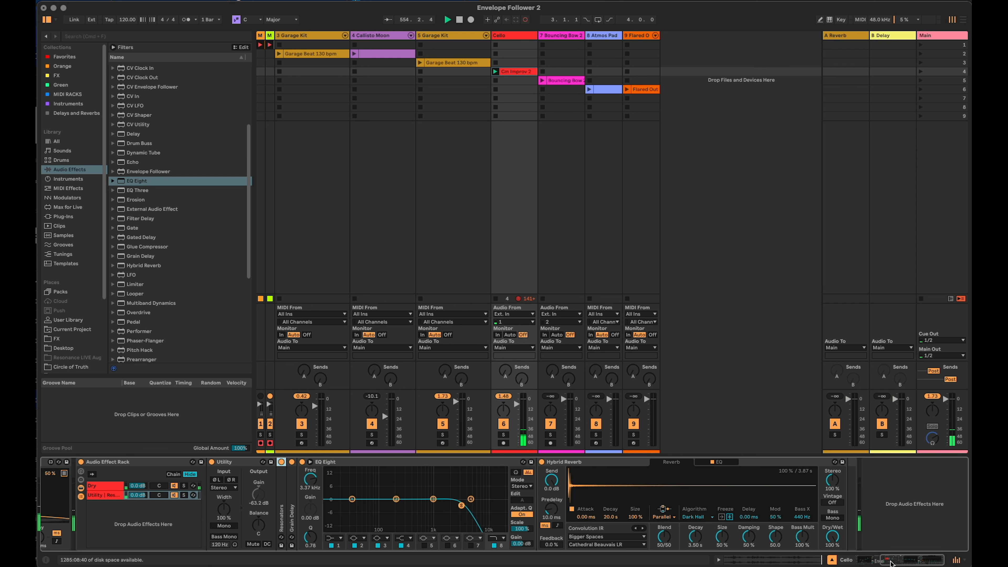
Expand the Envelope Follower's mapping list and map its second slot to band 8's frequency in the rack's EQ Eight.
{"action": "scroll", "coordinate": [284, 481], "scroll_direction": "left", "scroll_amount": 10}
{"action": "left_click", "coordinate": [293, 473]}
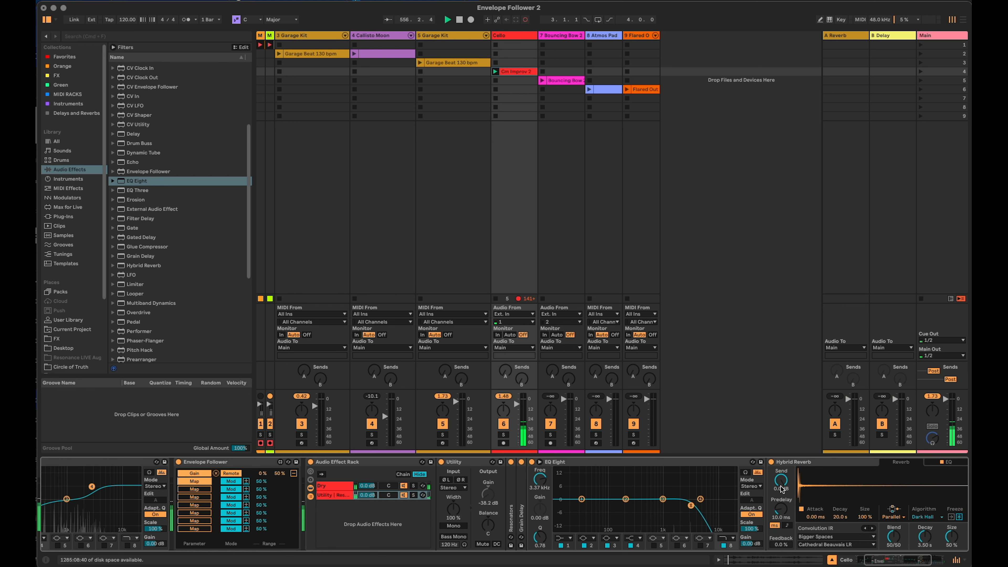
{"action": "left_click_drag", "start_coordinate": [921, 561], "coordinate": [926, 563]}
{"action": "left_click", "coordinate": [464, 479]}
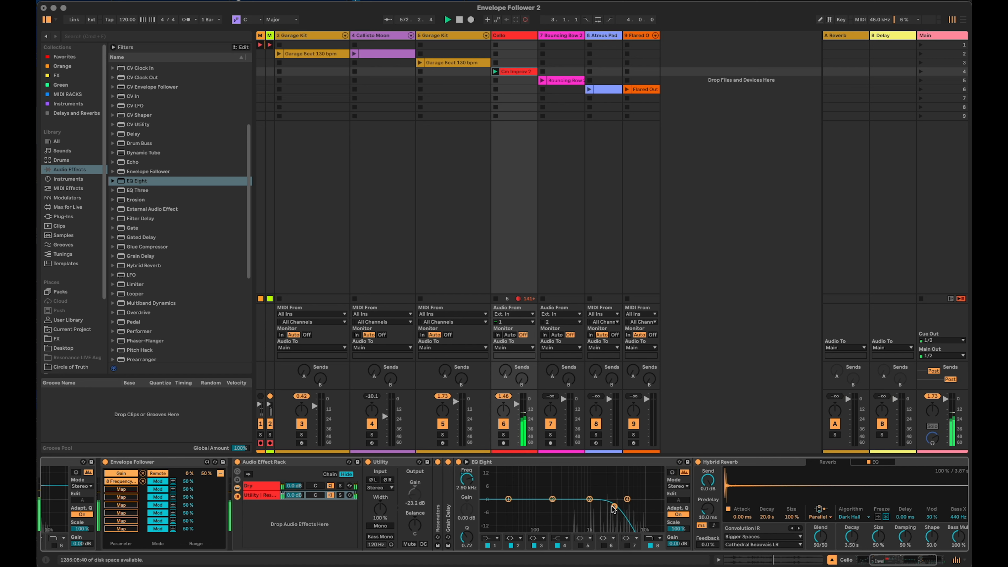
Fold the Audio Effect Rack on the Cello track.
{"action": "scroll", "coordinate": [748, 505], "scroll_direction": "right", "scroll_amount": 2}
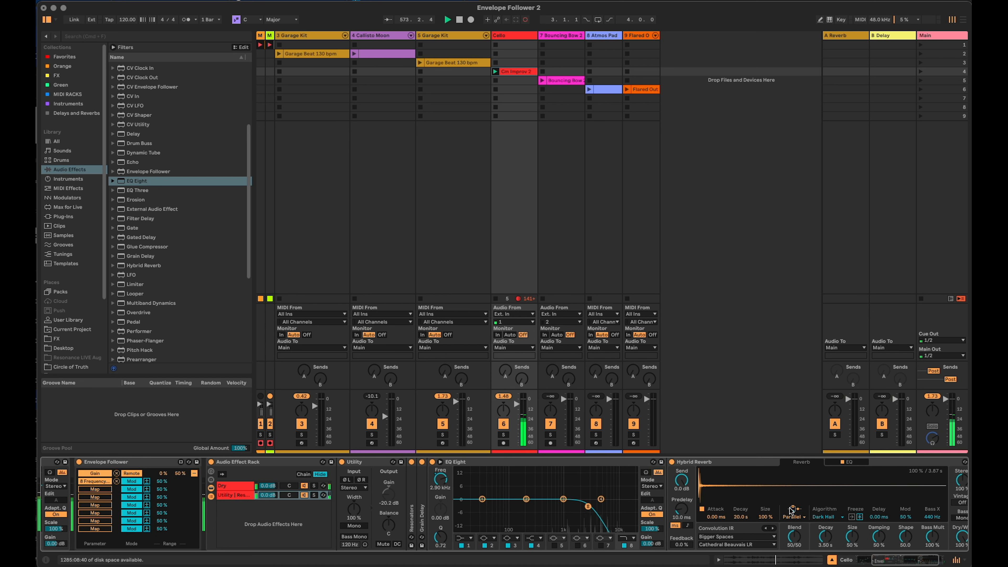
{"action": "left_click_drag", "start_coordinate": [873, 560], "coordinate": [856, 561]}
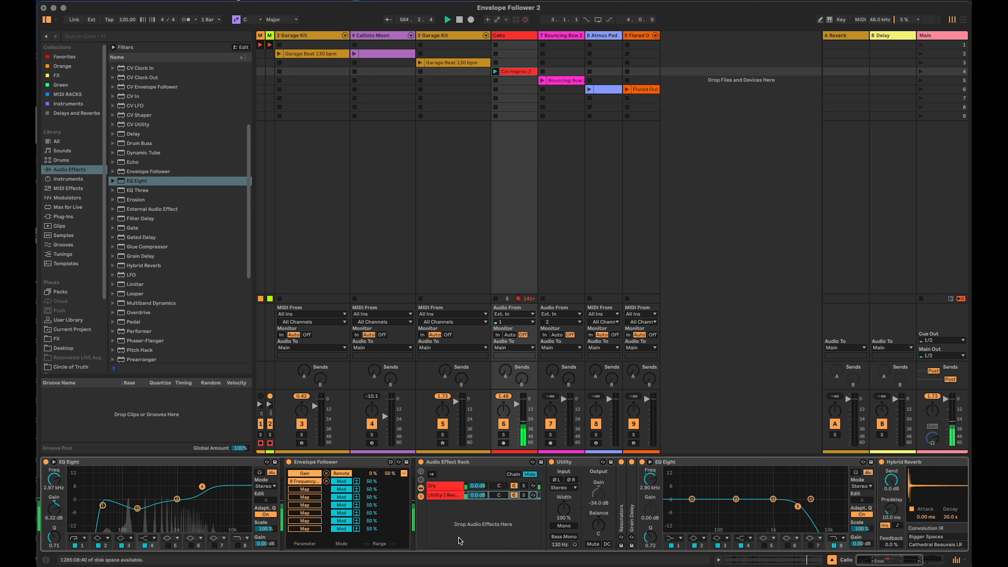
{"action": "double_click", "coordinate": [447, 462]}
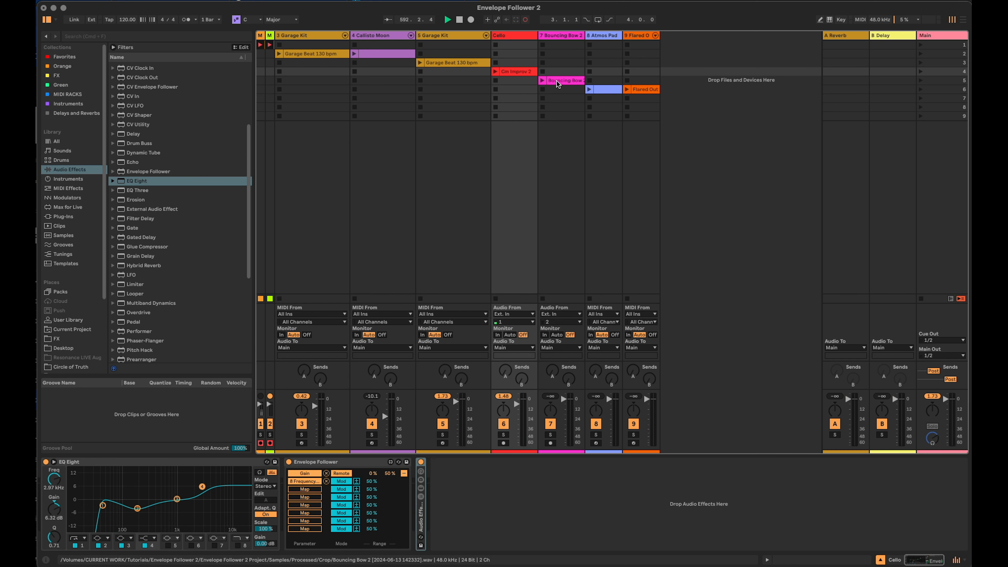
Launch the clip on the Bouncing Row 2 track and fold that track's Audio Effect Rack.
{"action": "left_click", "coordinate": [544, 82]}
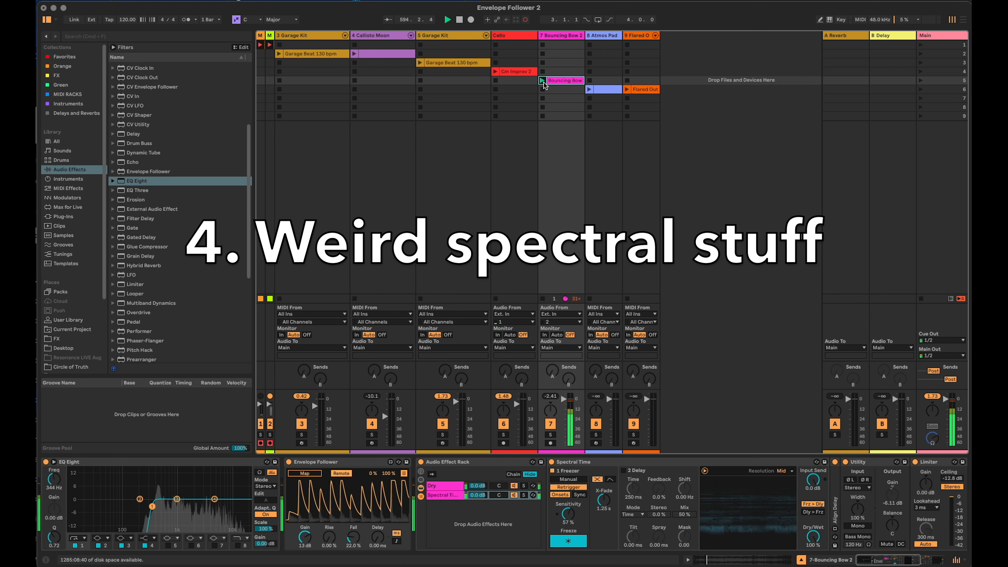
{"action": "left_click", "coordinate": [452, 462]}
{"action": "double_click", "coordinate": [452, 461]}
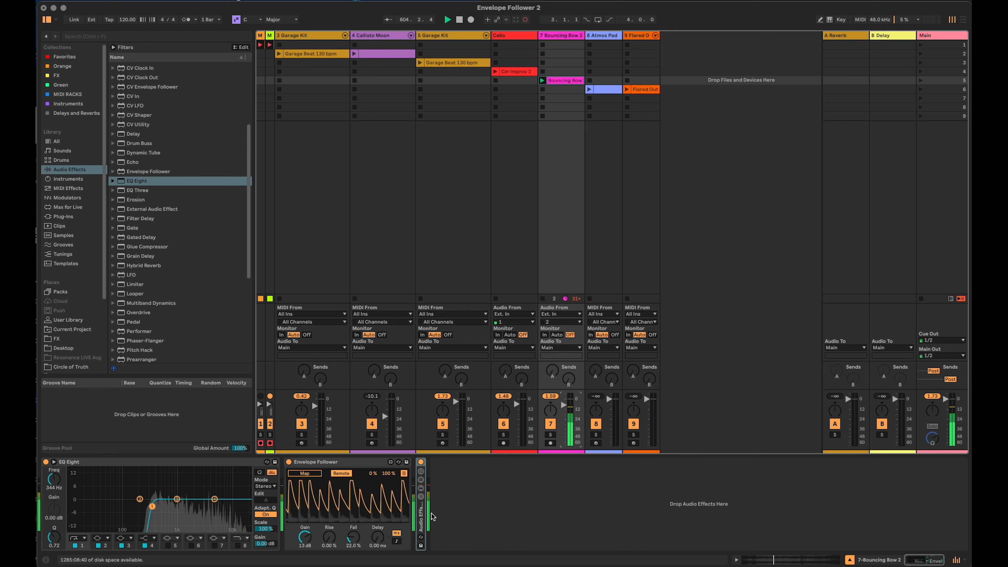
Delete the Envelope Follower and the Audio Effect Rack from the Bouncing Row 2 track.
{"action": "left_click", "coordinate": [452, 518]}
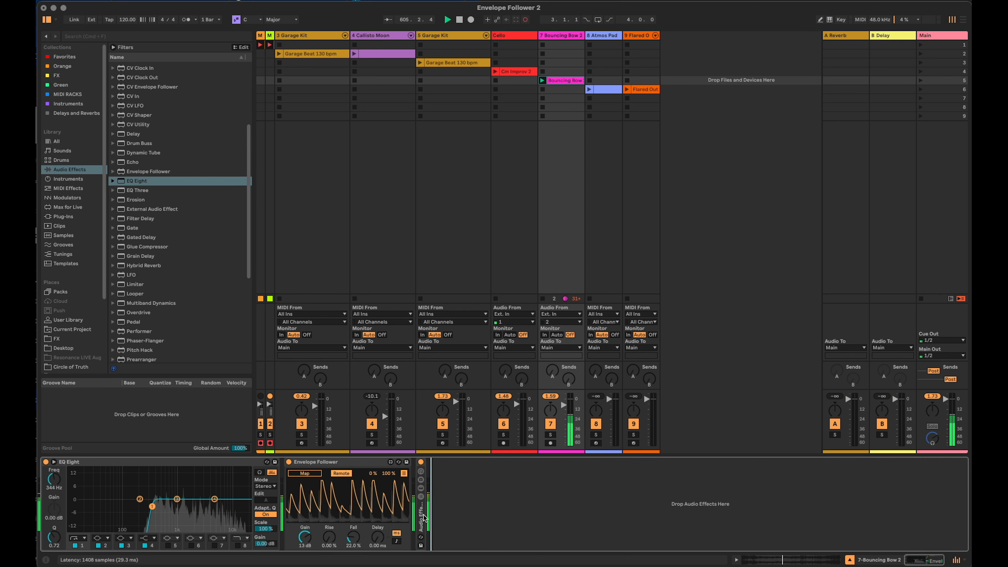
{"action": "left_click", "coordinate": [362, 463]}
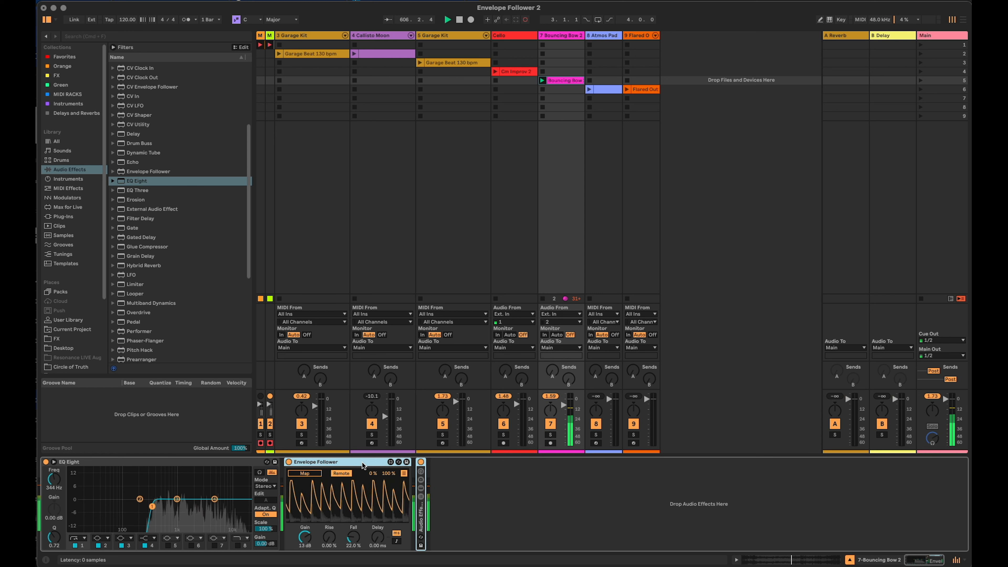
{"action": "key", "text": "Delete"}
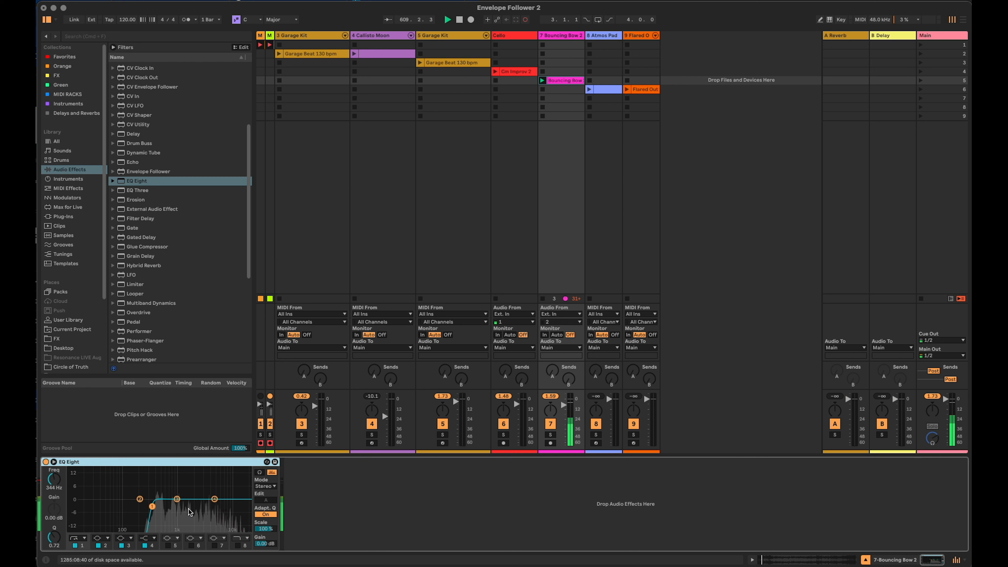
Add a Spectral Time effect after the EQ Eight on the Bouncing Row 2 track.
{"action": "left_click", "coordinate": [302, 500]}
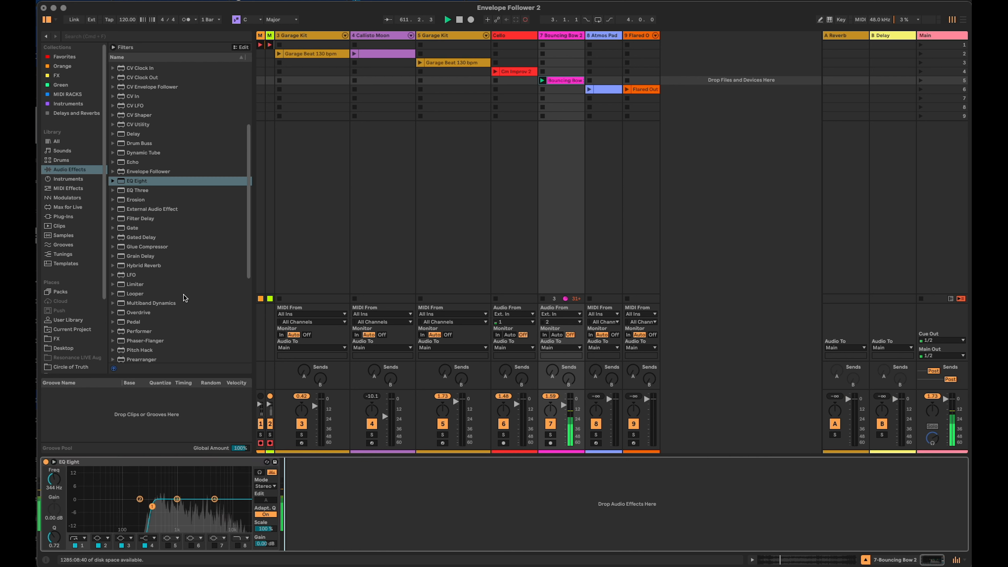
{"action": "scroll", "coordinate": [185, 295], "scroll_direction": "down", "scroll_amount": 3}
{"action": "scroll", "coordinate": [185, 294], "scroll_direction": "down", "scroll_amount": 4}
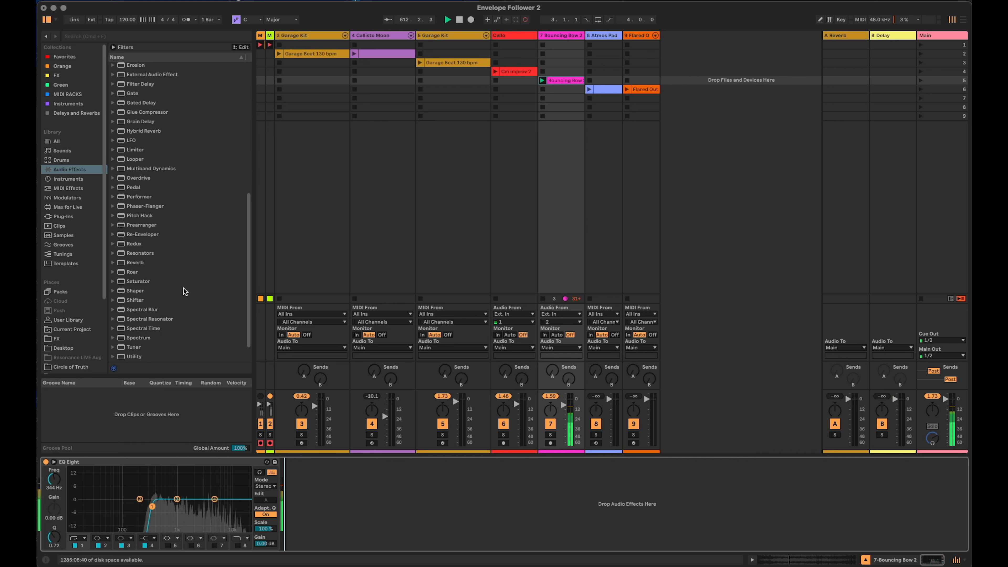
{"action": "scroll", "coordinate": [183, 289], "scroll_direction": "down", "scroll_amount": 2}
{"action": "left_click_drag", "start_coordinate": [144, 301], "coordinate": [297, 502]}
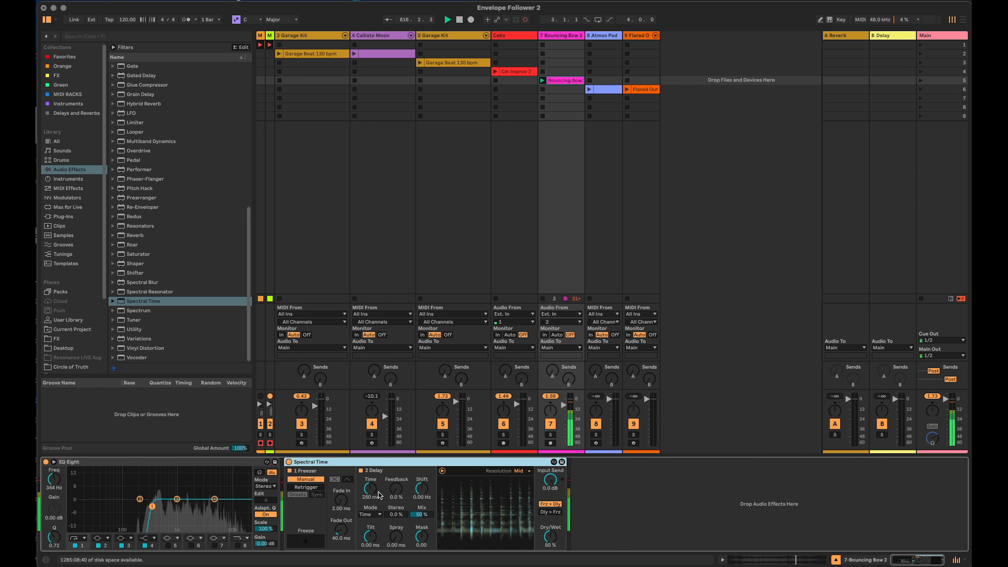
Switch off Spectral Time's Delay section and engage Freeze in Retrigger mode with Dry/Wet at 100%.
{"action": "left_click", "coordinate": [361, 471]}
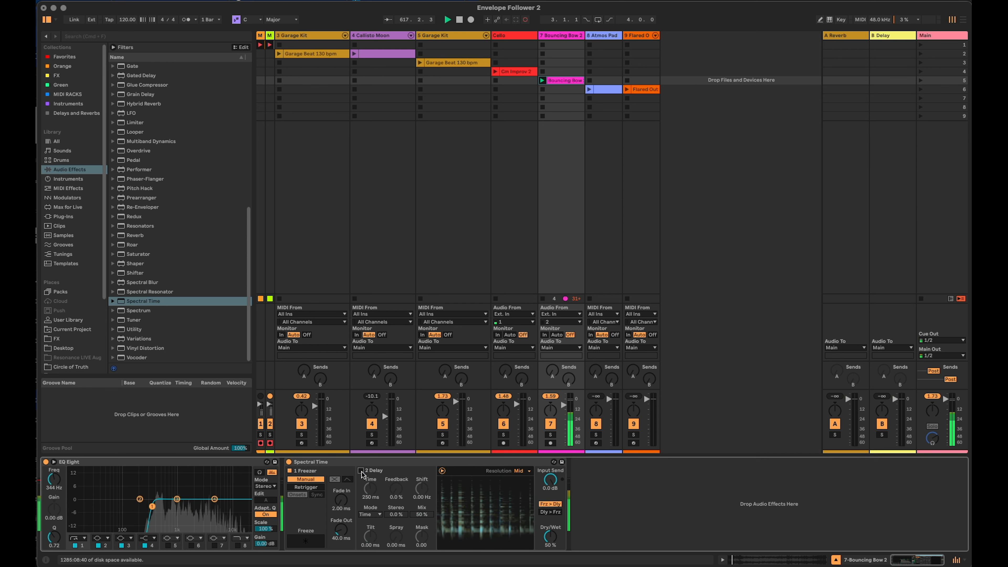
{"action": "left_click", "coordinate": [313, 488]}
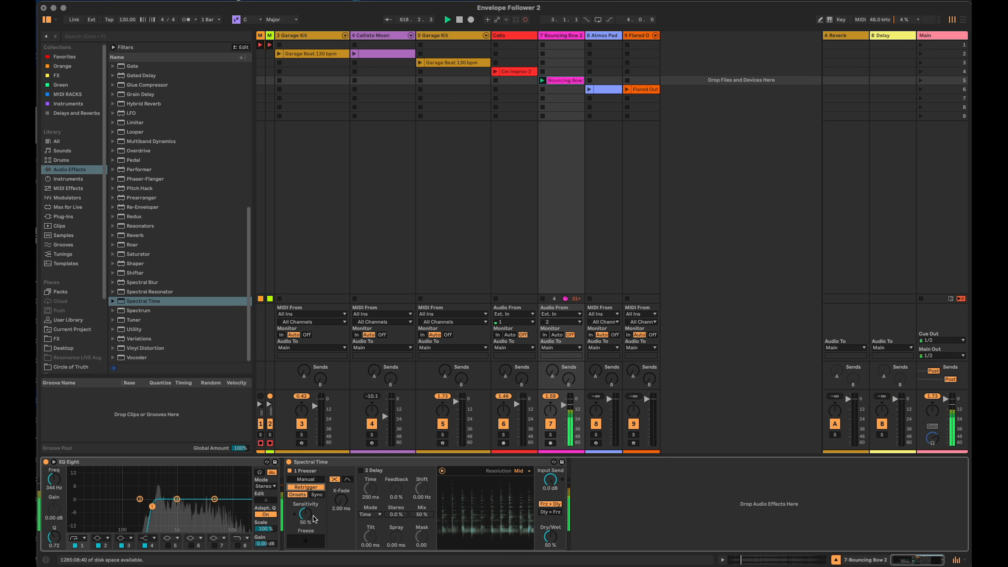
{"action": "left_click", "coordinate": [315, 543]}
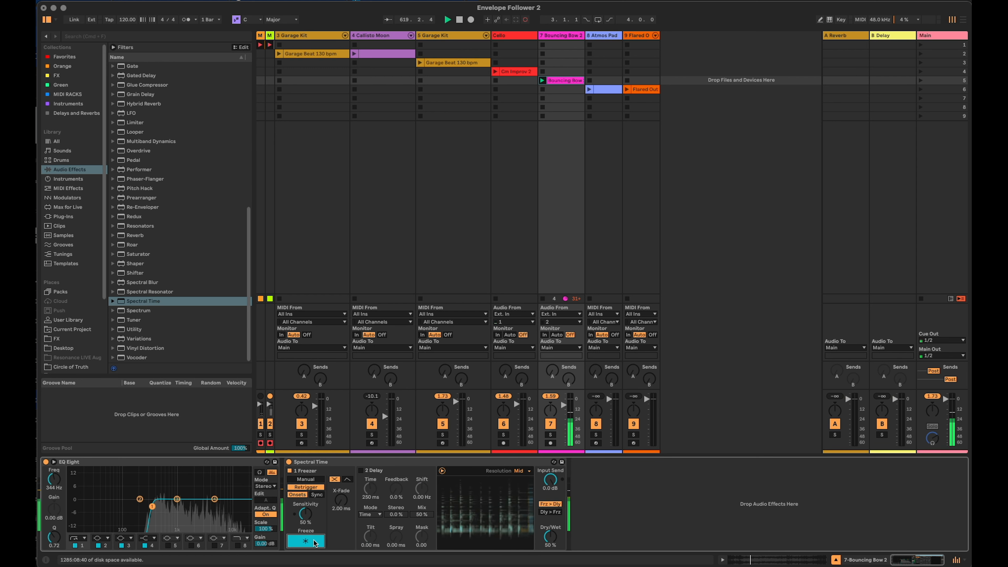
{"action": "left_click_drag", "start_coordinate": [551, 538], "coordinate": [551, 493]}
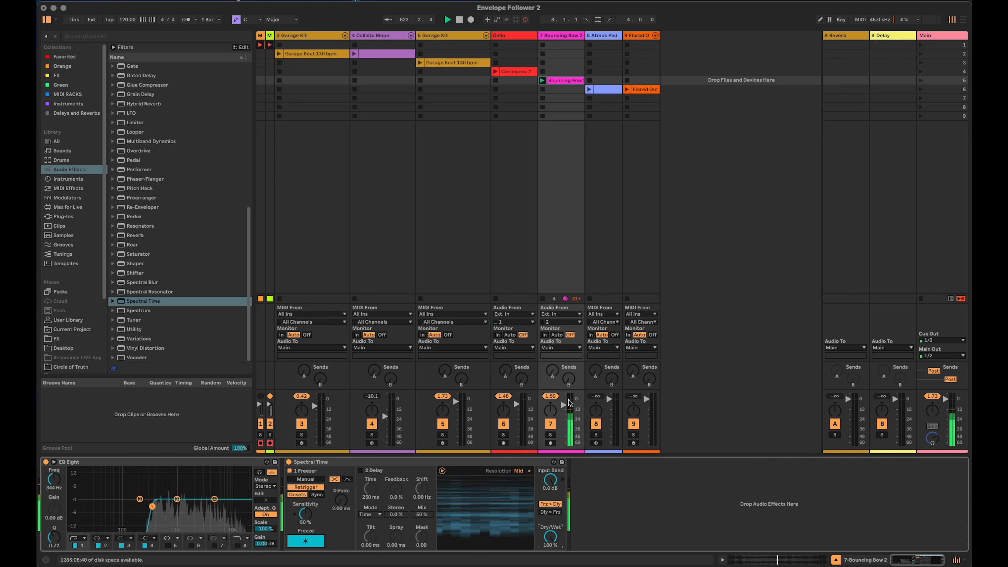
Lower the Bouncing Row 2 track's volume slightly and set the Freezer's Sensitivity to about 48% after trying lower amounts.
{"action": "left_click_drag", "start_coordinate": [564, 406], "coordinate": [564, 414]}
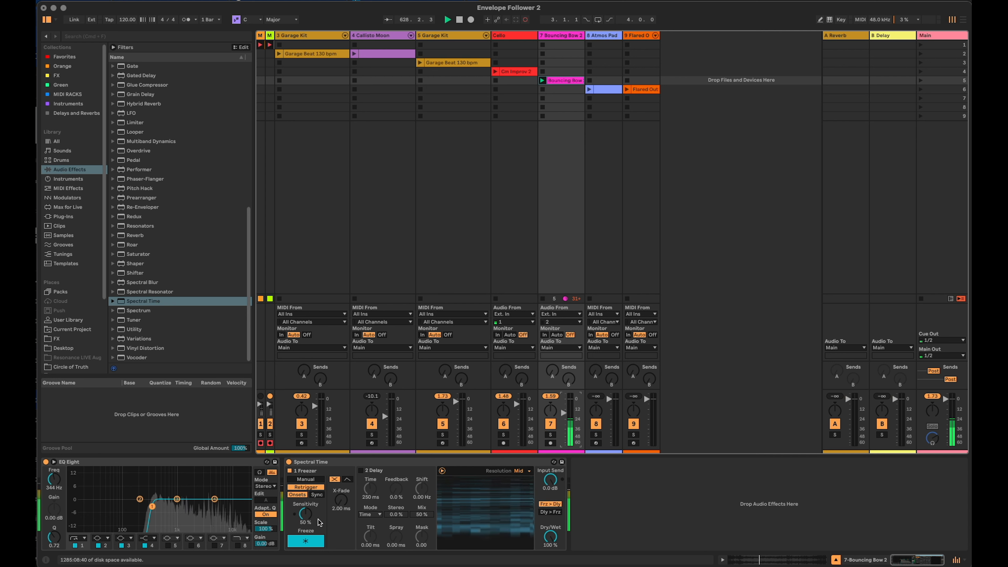
{"action": "left_click_drag", "start_coordinate": [306, 515], "coordinate": [306, 559]}
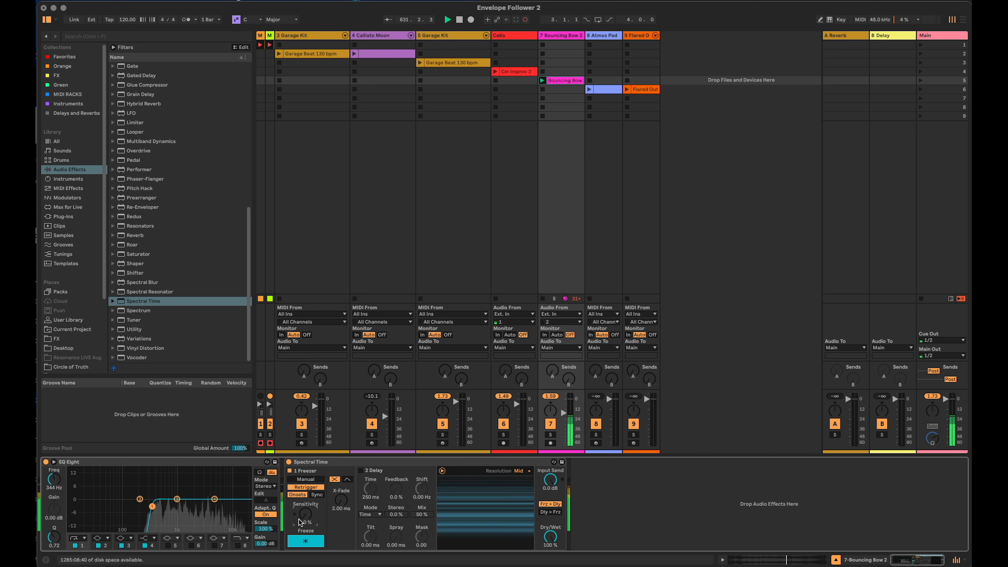
{"action": "left_click_drag", "start_coordinate": [304, 518], "coordinate": [304, 514]}
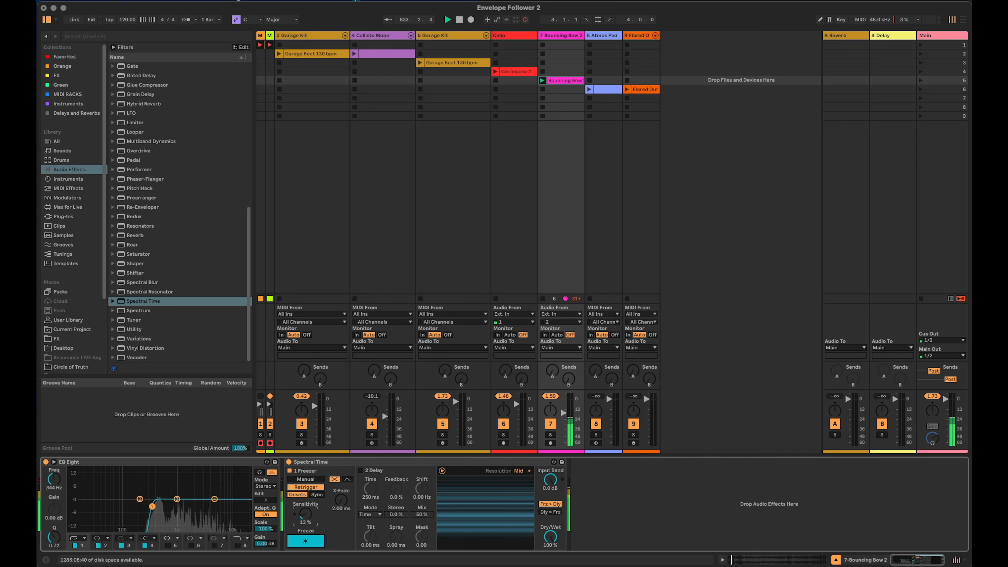
{"action": "left_click_drag", "start_coordinate": [304, 514], "coordinate": [304, 515]}
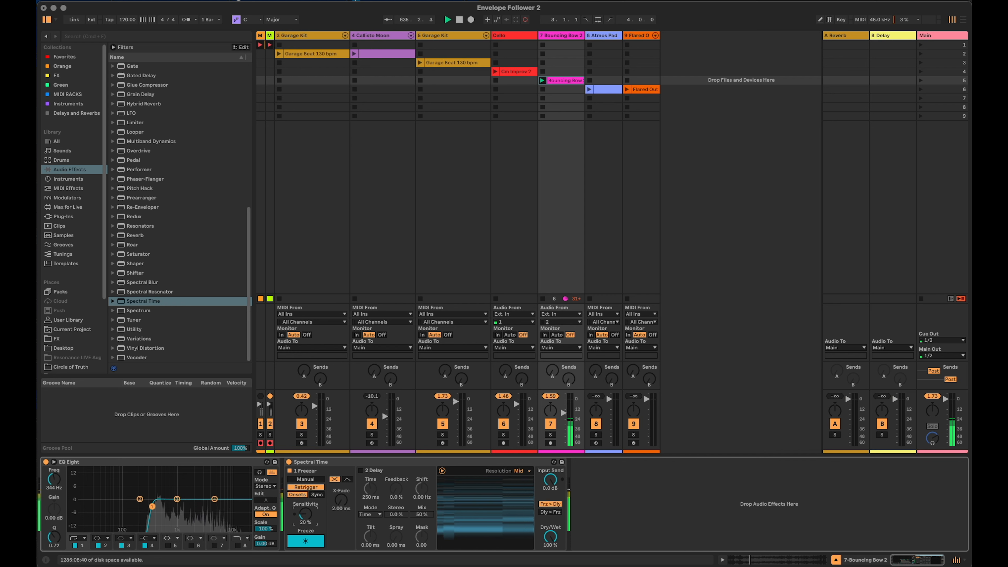
{"action": "left_click_drag", "start_coordinate": [304, 516], "coordinate": [304, 508]}
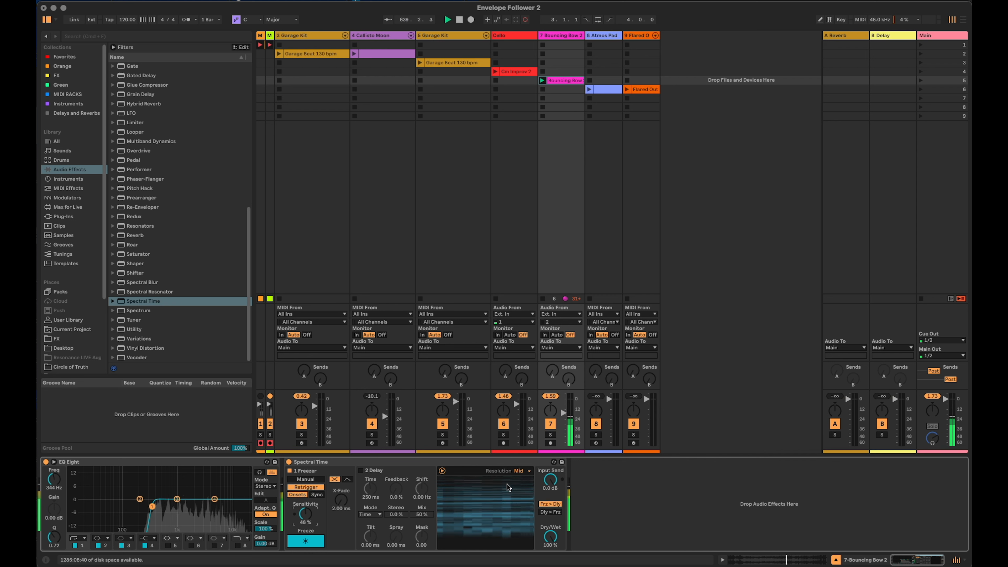
Try Spectral Time's Ultra resolution and settle on Low.
{"action": "left_click", "coordinate": [525, 475]}
{"action": "left_click", "coordinate": [522, 500]}
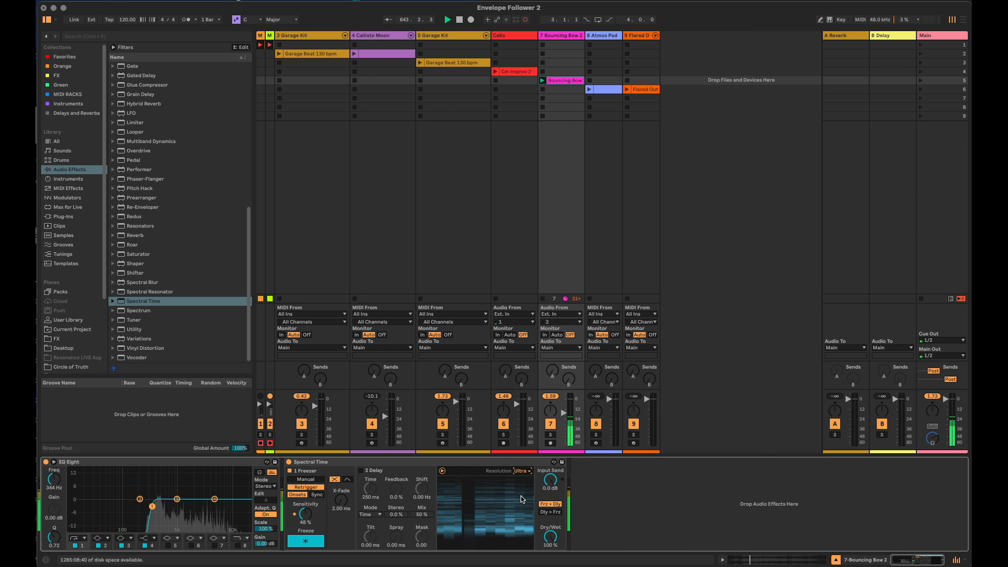
{"action": "left_click", "coordinate": [522, 471]}
{"action": "left_click", "coordinate": [523, 479]}
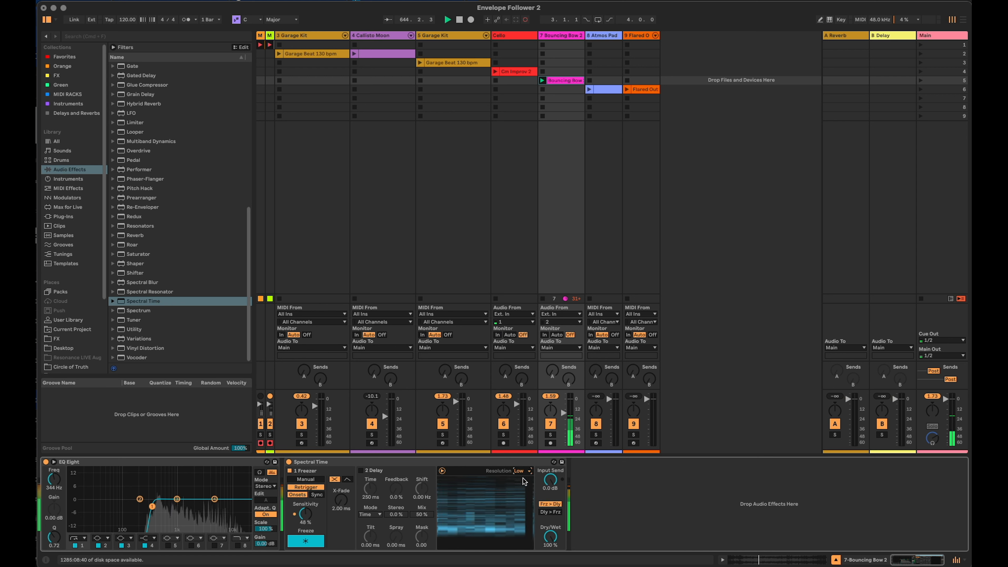
{"action": "left_click", "coordinate": [522, 472]}
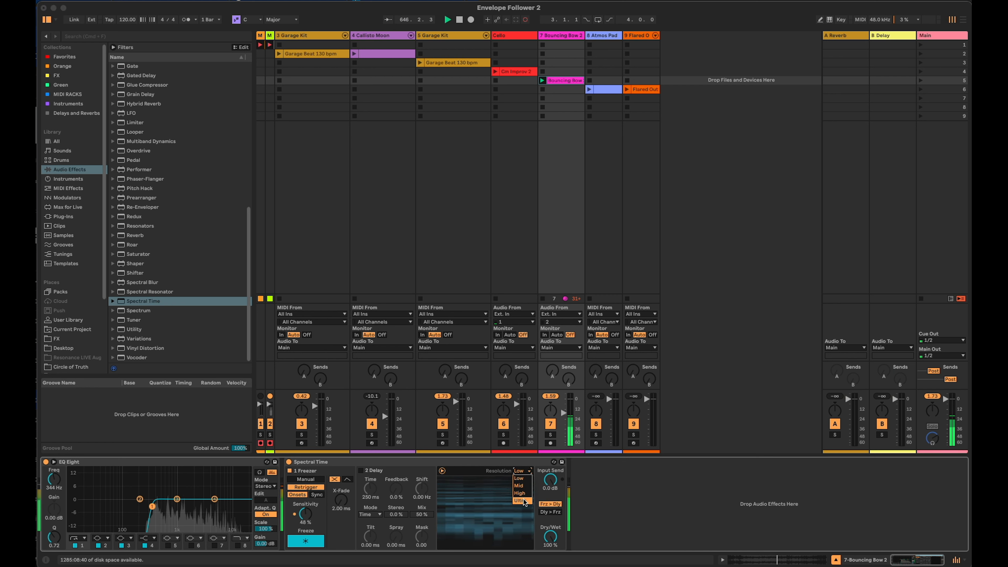
{"action": "left_click", "coordinate": [522, 479]}
Try the Freezer's Fade In/Fade Out mode with a different Fade Out, return to crossfade and test other X-Fade times.
{"action": "left_click", "coordinate": [348, 478]}
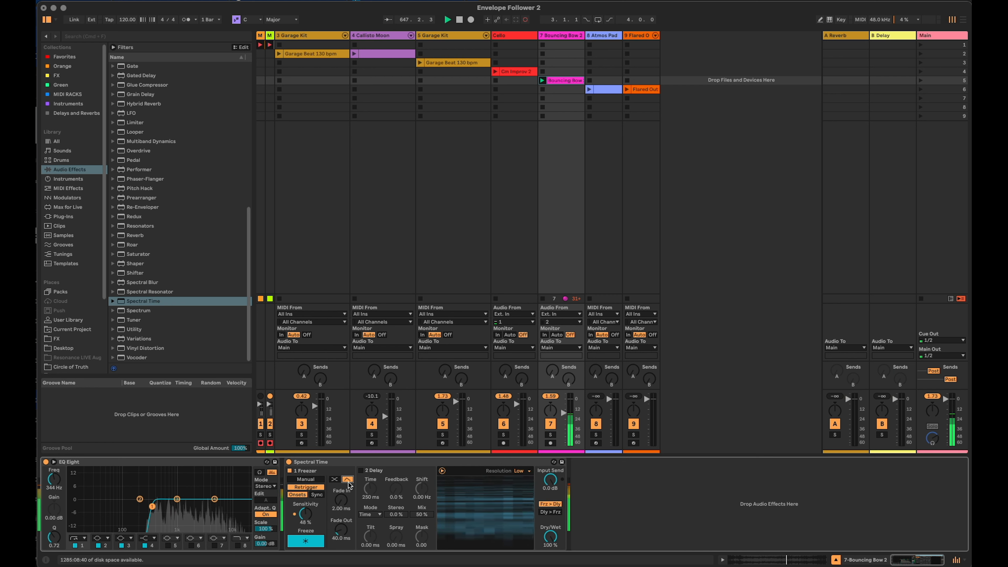
{"action": "mouse_move", "coordinate": [340, 529]}
{"action": "left_mouse_down"}
{"action": "mouse_move", "coordinate": [340, 507]}
{"action": "mouse_move", "coordinate": [341, 533]}
{"action": "left_mouse_up"}
{"action": "left_click", "coordinate": [335, 479]}
{"action": "left_click_drag", "start_coordinate": [343, 508], "coordinate": [343, 530]}
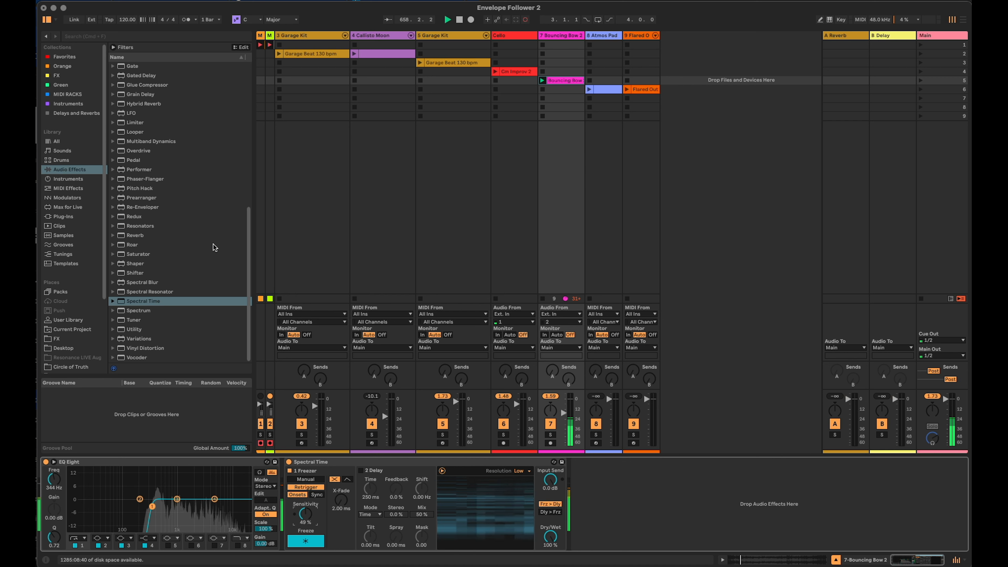
Add an Align Delay after Spectral Time and set its right channel delay to 1.79 ms in Time mode.
{"action": "scroll", "coordinate": [213, 244], "scroll_direction": "up", "scroll_amount": 10}
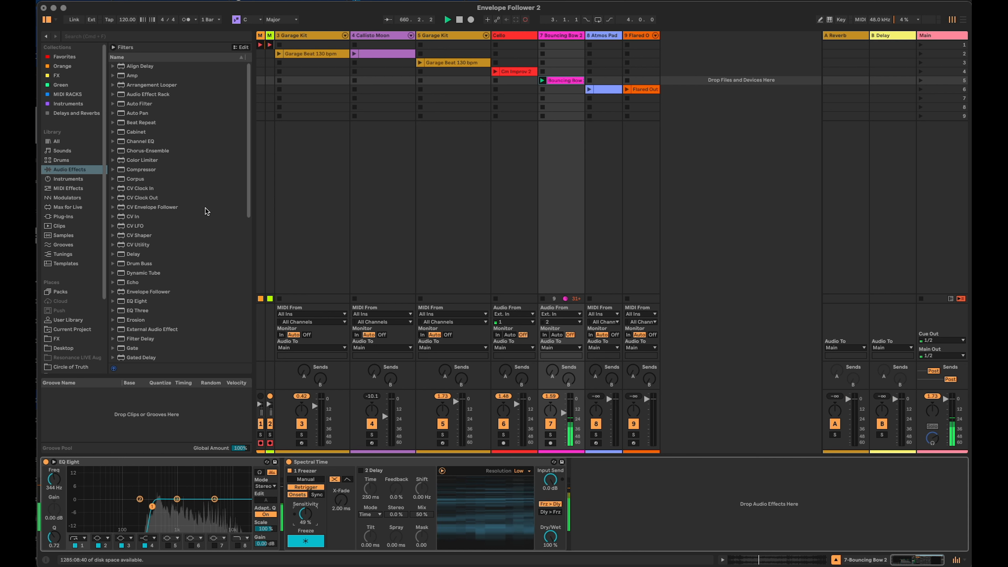
{"action": "left_click", "coordinate": [158, 68]}
{"action": "left_click_drag", "start_coordinate": [151, 68], "coordinate": [601, 510]}
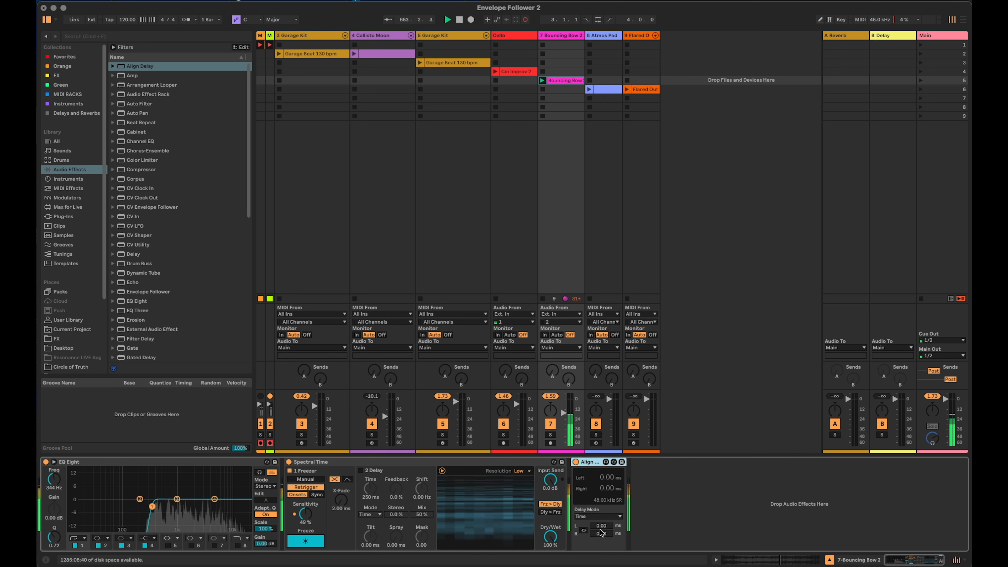
{"action": "left_click", "coordinate": [603, 517]}
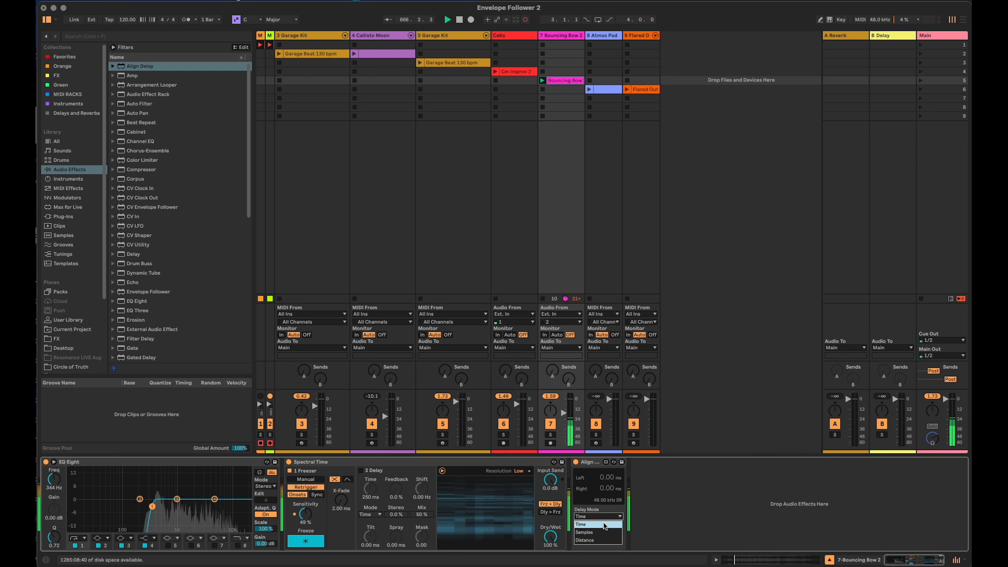
{"action": "left_click", "coordinate": [608, 518]}
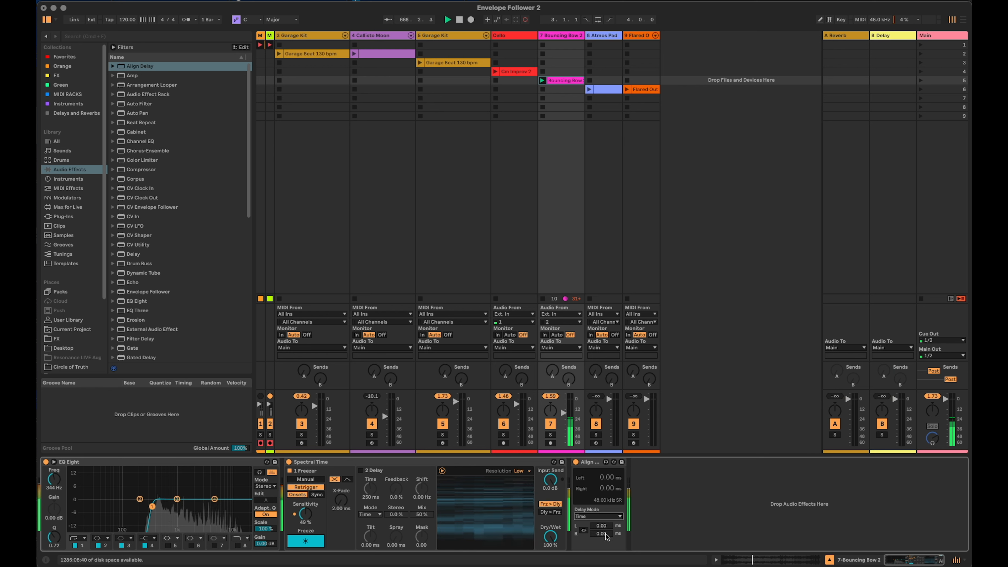
{"action": "left_click", "coordinate": [605, 534]}
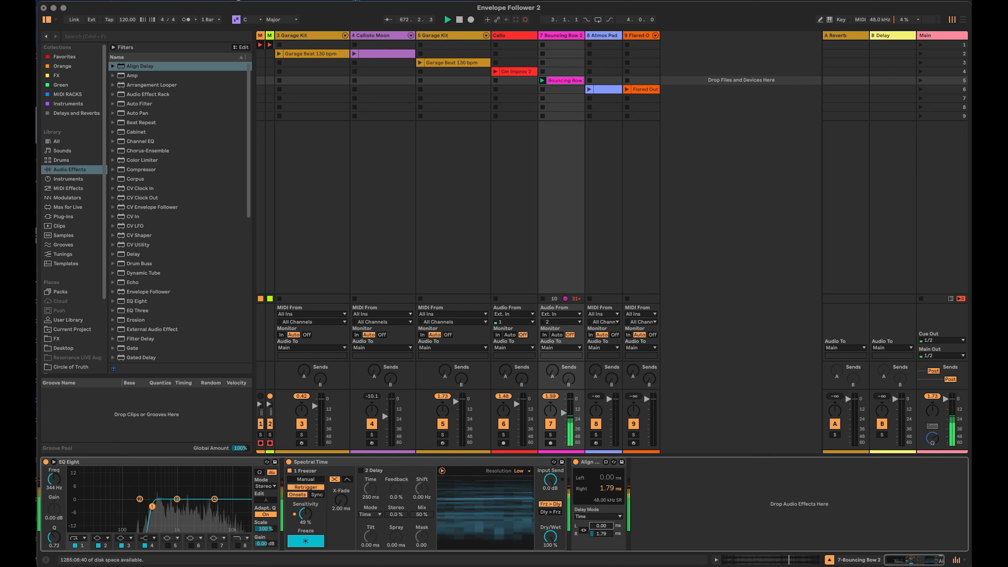
Add a Utility effect after the Align Delay.
{"action": "left_click", "coordinate": [671, 520]}
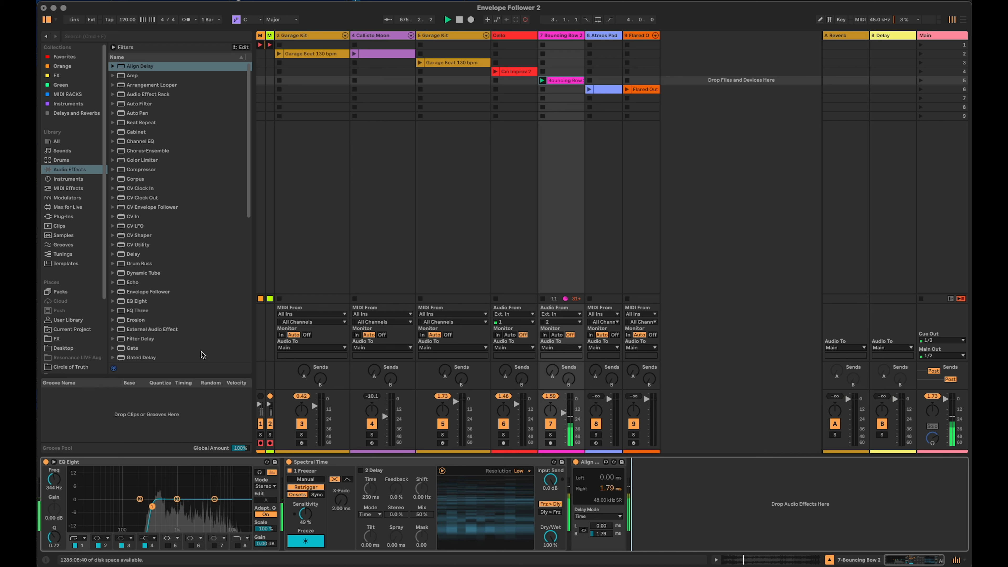
{"action": "scroll", "coordinate": [203, 354], "scroll_direction": "down", "scroll_amount": 10}
{"action": "left_click_drag", "start_coordinate": [134, 329], "coordinate": [639, 501]}
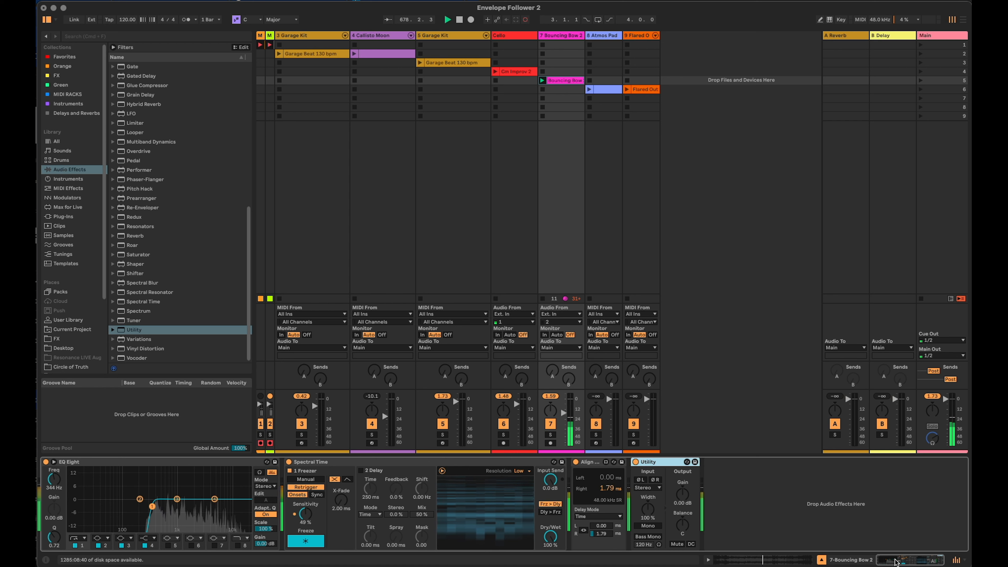
Insert an Envelope Follower between EQ Eight and Spectral Time and set its mapping to Remote with a 0% to 50% range.
{"action": "scroll", "coordinate": [166, 179], "scroll_direction": "up", "scroll_amount": 2}
{"action": "scroll", "coordinate": [165, 180], "scroll_direction": "up", "scroll_amount": 6}
{"action": "mouse_move", "coordinate": [154, 144]}
{"action": "left_mouse_down"}
{"action": "mouse_move", "coordinate": [242, 452]}
{"action": "mouse_move", "coordinate": [283, 517]}
{"action": "left_mouse_up"}
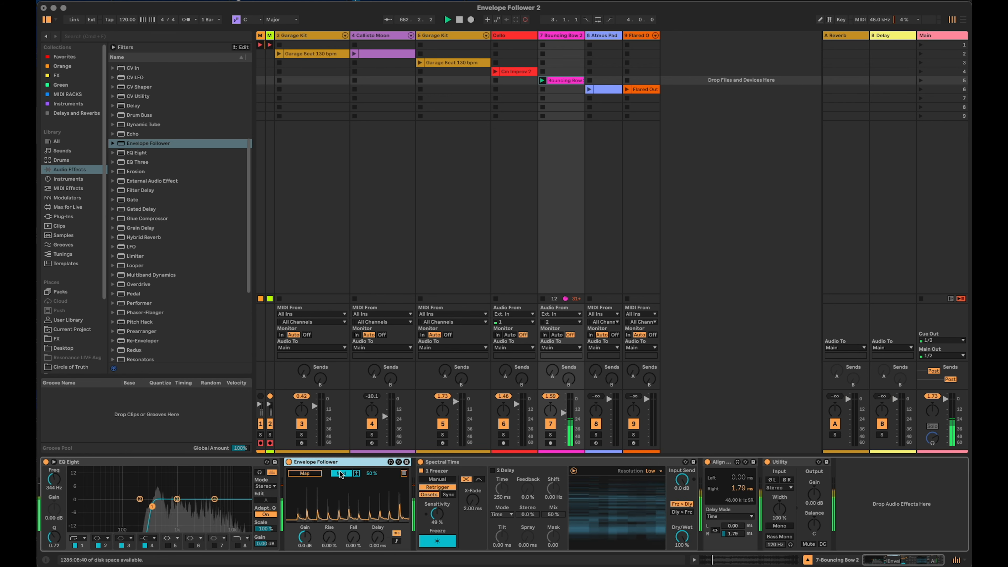
{"action": "left_click", "coordinate": [315, 474]}
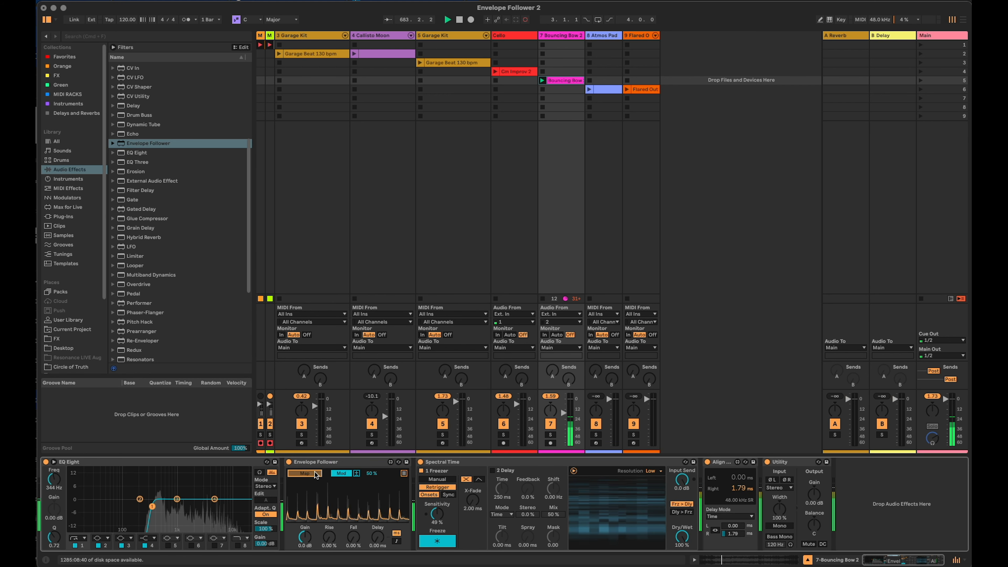
{"action": "left_click", "coordinate": [388, 474]}
{"action": "type", "text": "50"}
{"action": "key", "text": "Return"}
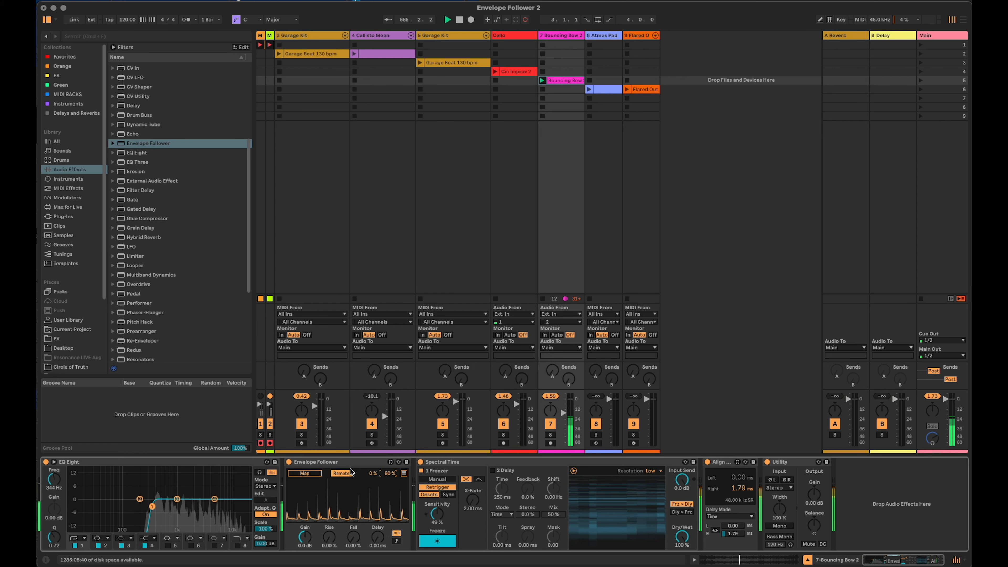
Map the Envelope Follower to Utility's Gain and shape it with Gain 14 dB, Rise 5.51% and Fall 24.4%.
{"action": "left_click", "coordinate": [306, 474]}
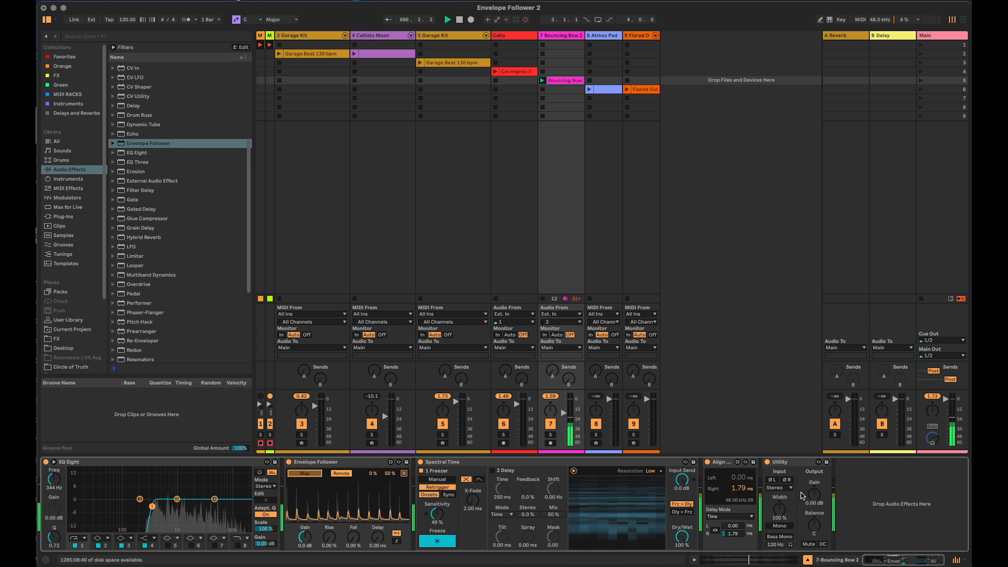
{"action": "left_click", "coordinate": [814, 494]}
{"action": "left_click_drag", "start_coordinate": [304, 538], "coordinate": [329, 525]}
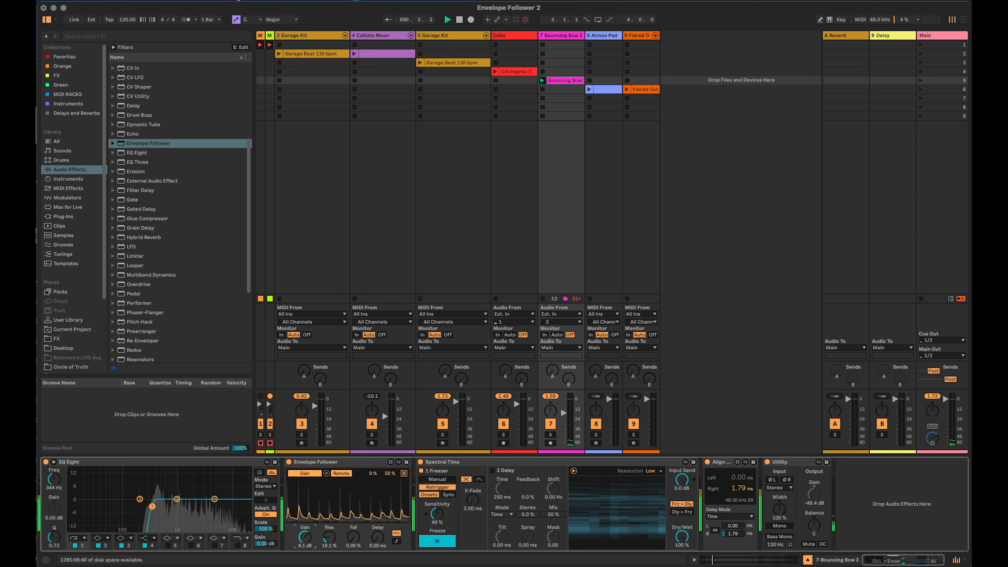
{"action": "left_click_drag", "start_coordinate": [305, 537], "coordinate": [321, 554]}
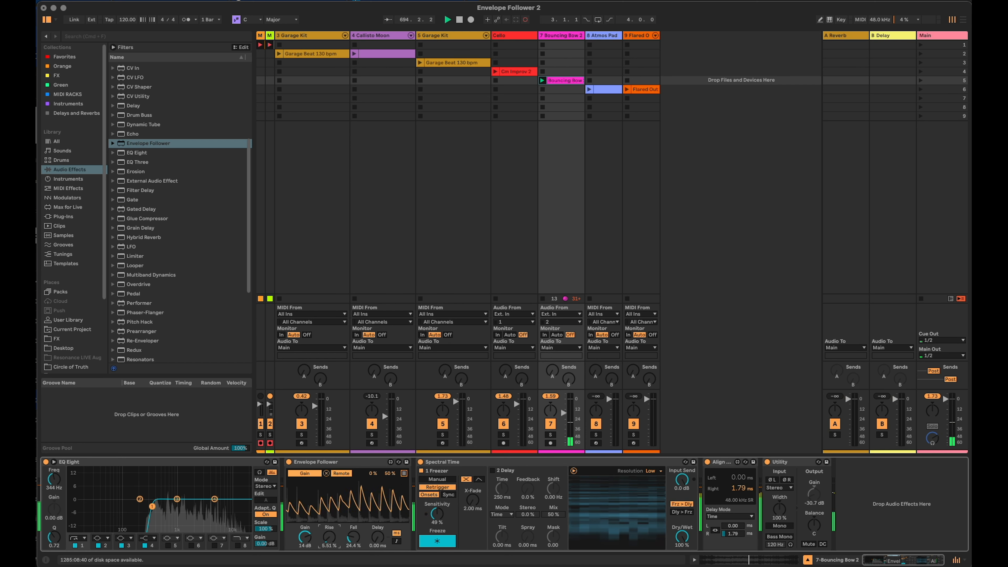
Group the devices from Envelope Follower through Utility into an Audio Effect Rack and add a second empty chain.
{"action": "left_click", "coordinate": [334, 461]}
{"action": "left_click", "coordinate": [780, 464], "text": "shift"}
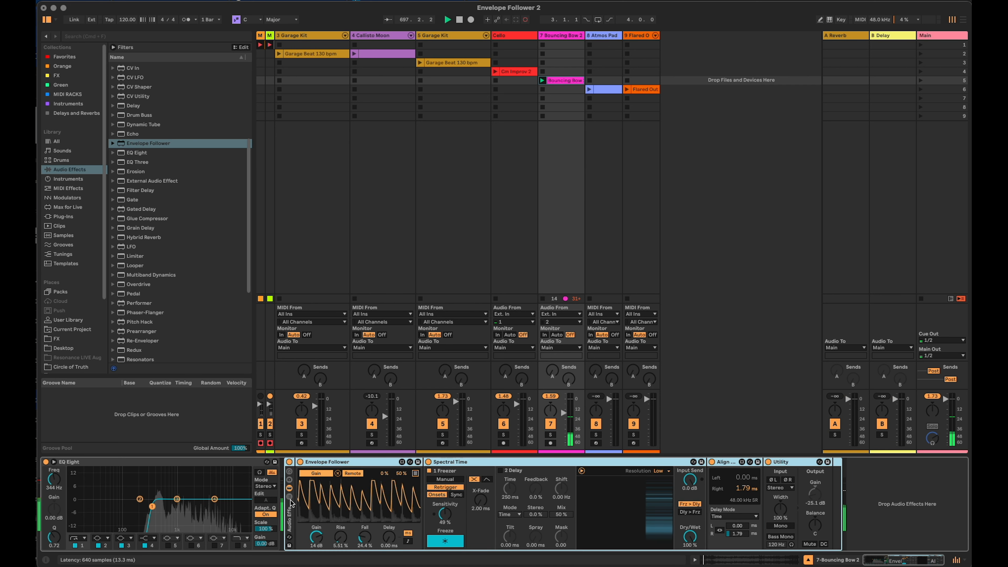
{"action": "key", "text": "super+g"}
{"action": "left_click", "coordinate": [360, 522]}
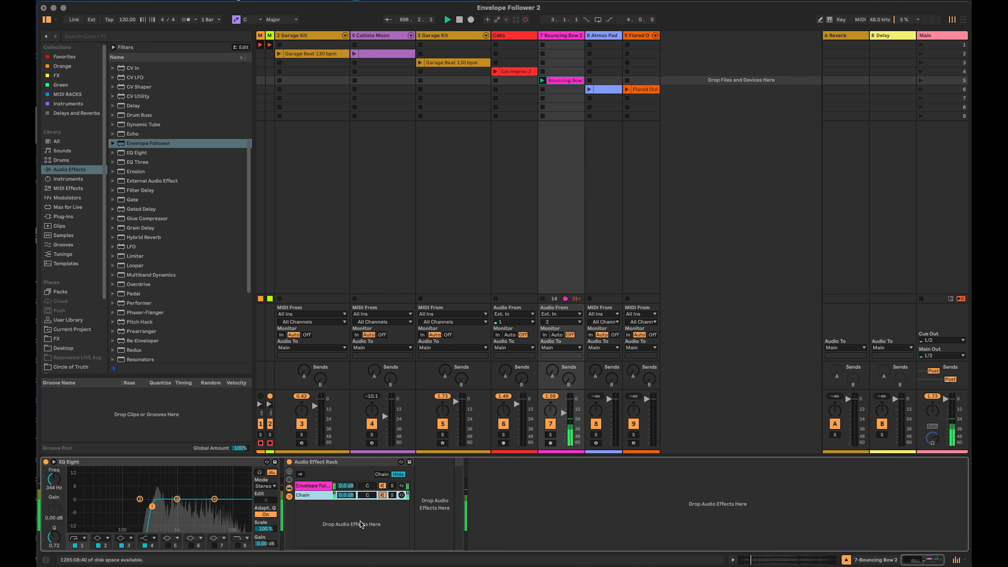
In the rack's effect chain, test the Envelope Follower's Gain at 30 dB, return it to 14 dB and set Fall to 37.8%.
{"action": "left_click", "coordinate": [311, 486]}
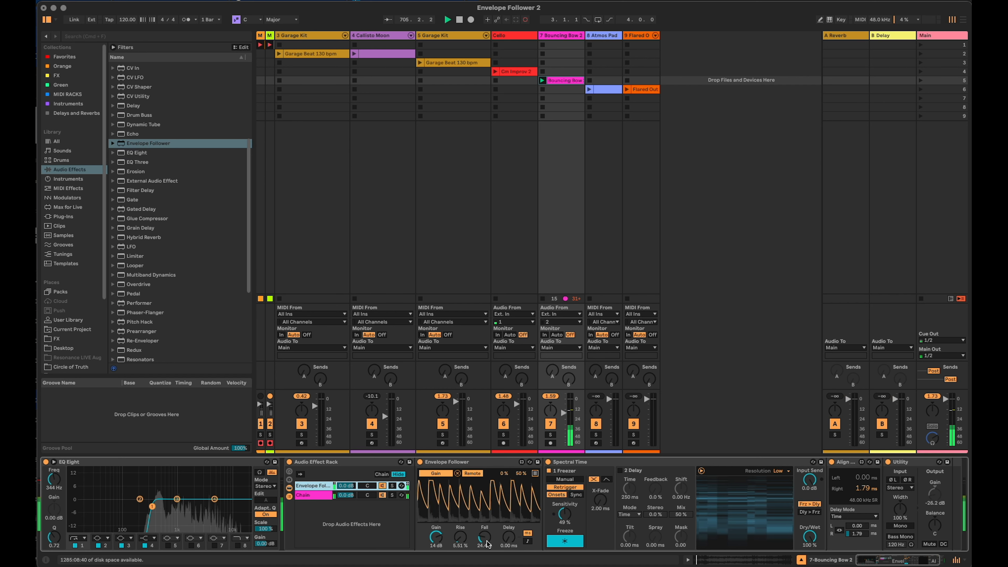
{"action": "left_click_drag", "start_coordinate": [436, 538], "coordinate": [436, 501]}
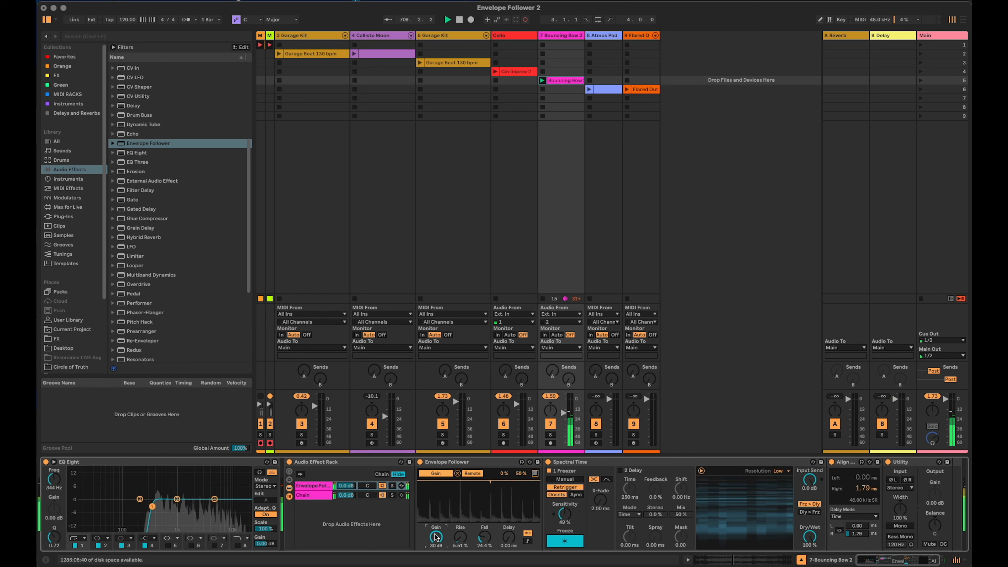
{"action": "left_click_drag", "start_coordinate": [484, 538], "coordinate": [484, 558]}
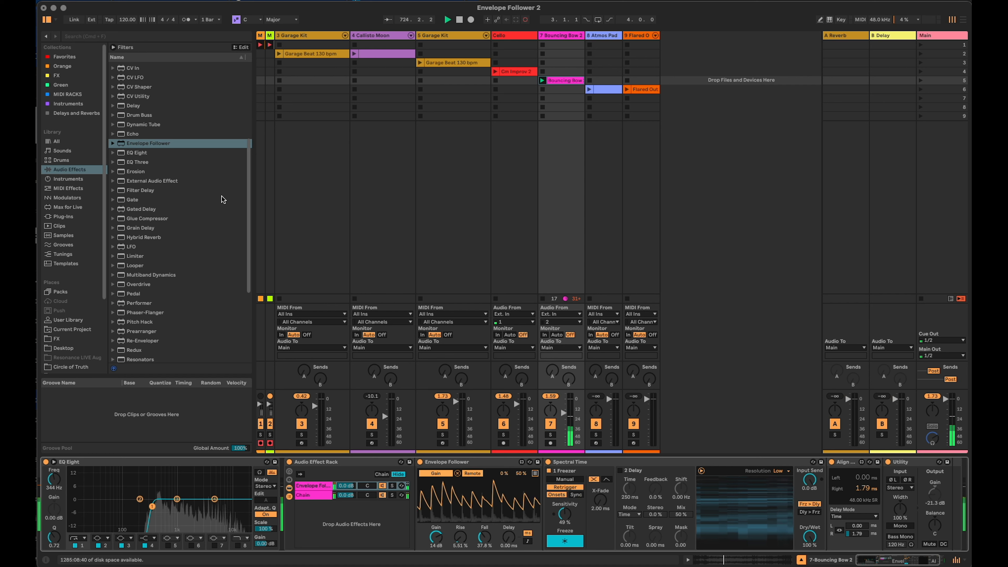
Insert a Compressor after Utility in the rack's effect chain, sidechain it from 7-Bouncing Row 2 Pre FX and adjust its compression settings.
{"action": "scroll", "coordinate": [179, 160], "scroll_direction": "up", "scroll_amount": 5}
{"action": "left_click_drag", "start_coordinate": [137, 170], "coordinate": [953, 481]}
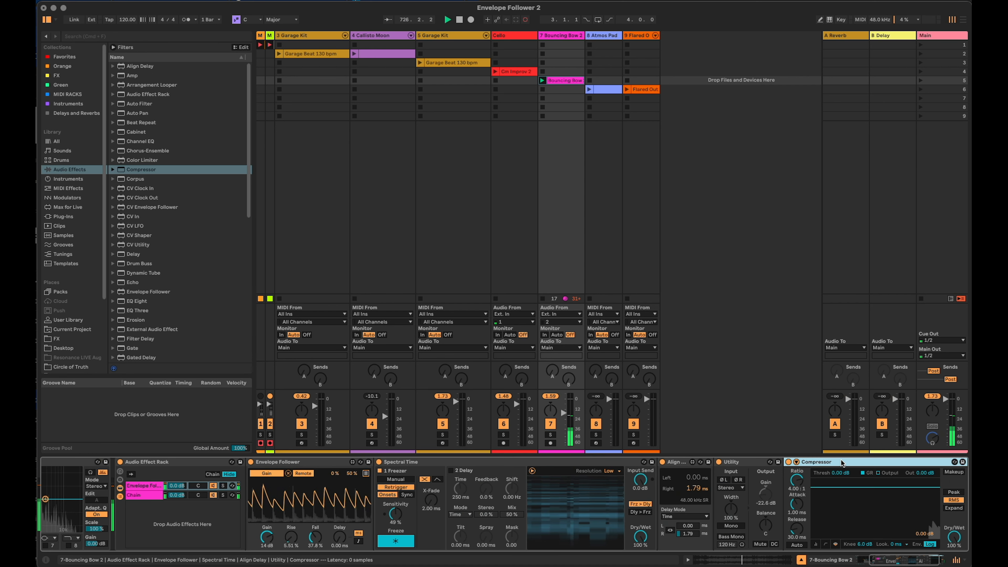
{"action": "left_click", "coordinate": [797, 462]}
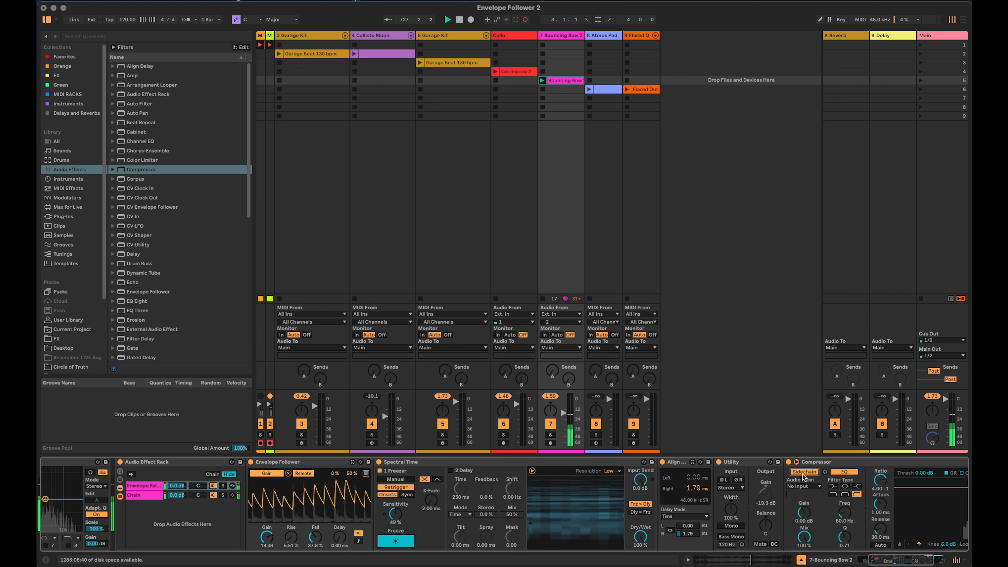
{"action": "left_click", "coordinate": [804, 486]}
{"action": "left_click", "coordinate": [808, 540]}
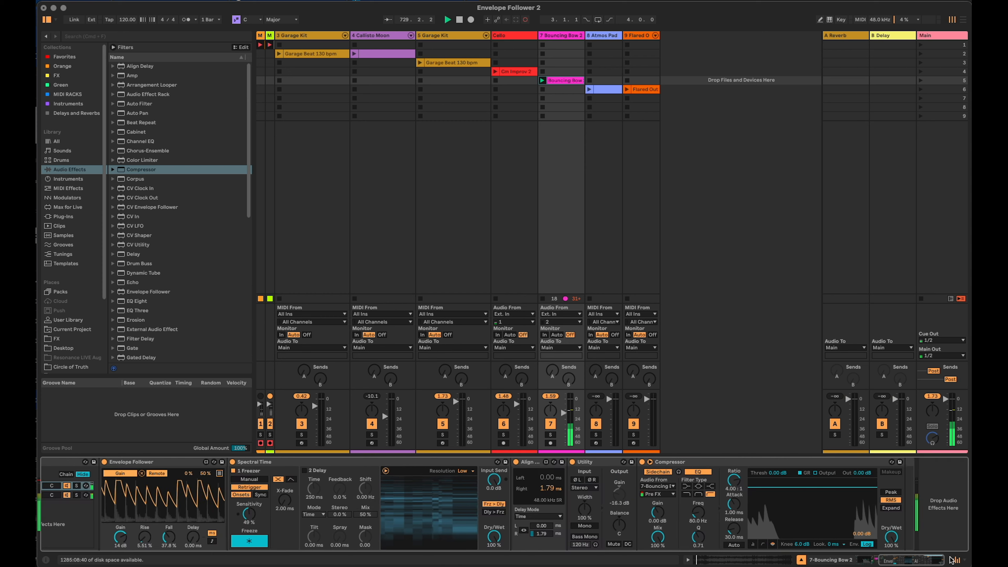
{"action": "left_click_drag", "start_coordinate": [778, 473], "coordinate": [734, 452]}
{"action": "left_click_drag", "start_coordinate": [734, 529], "coordinate": [734, 523]}
Lower the Envelope Follower chain's volume in the Audio Effect Rack to -5.2 dB.
{"action": "left_click_drag", "start_coordinate": [941, 559], "coordinate": [913, 559]}
{"action": "left_click_drag", "start_coordinate": [351, 489], "coordinate": [351, 501]}
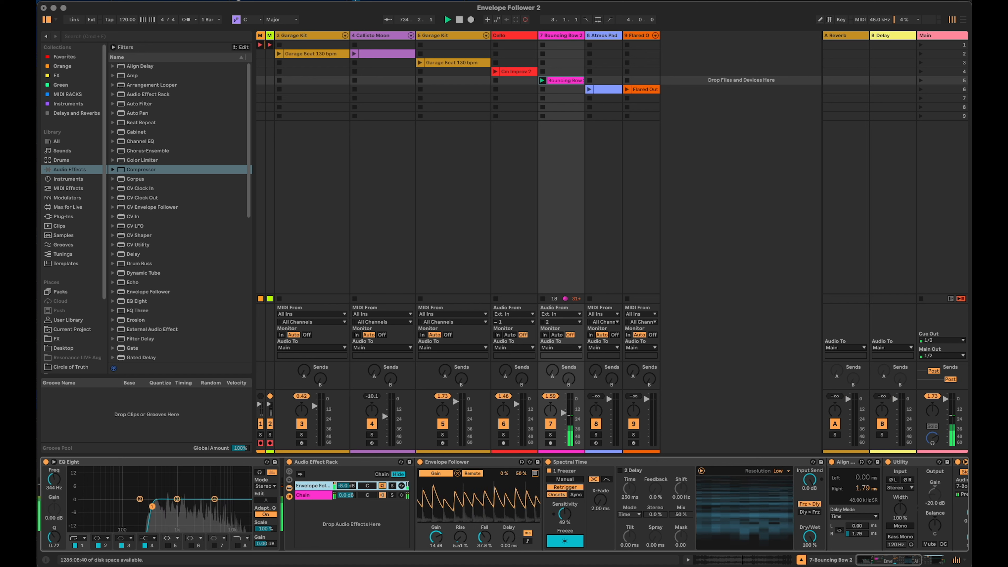
{"action": "left_click_drag", "start_coordinate": [350, 501], "coordinate": [351, 498]}
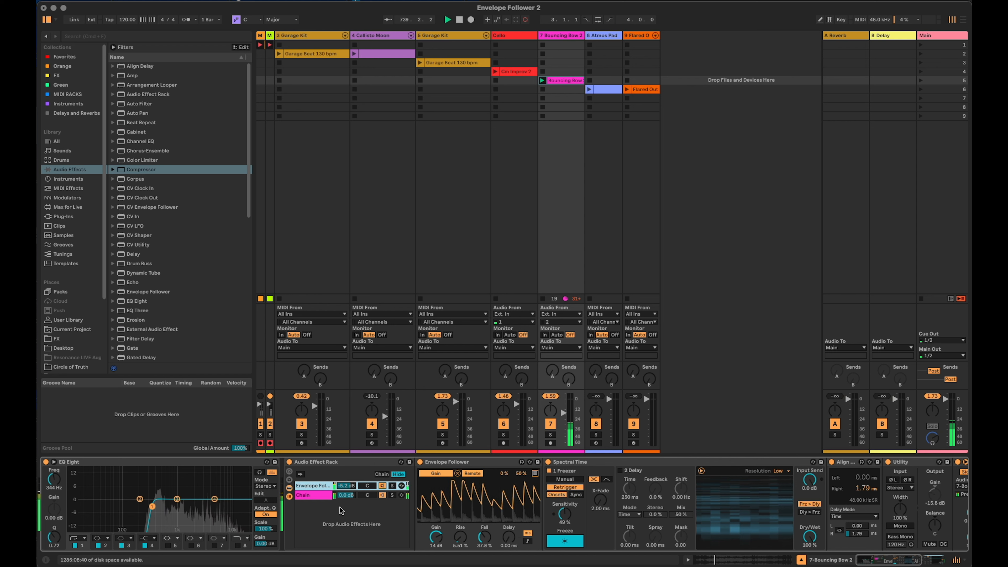
Stop the Bouncing Row clip and launch scene 6 with the Atmos Pad and Flared Out Kit clips.
{"action": "left_click", "coordinate": [542, 90]}
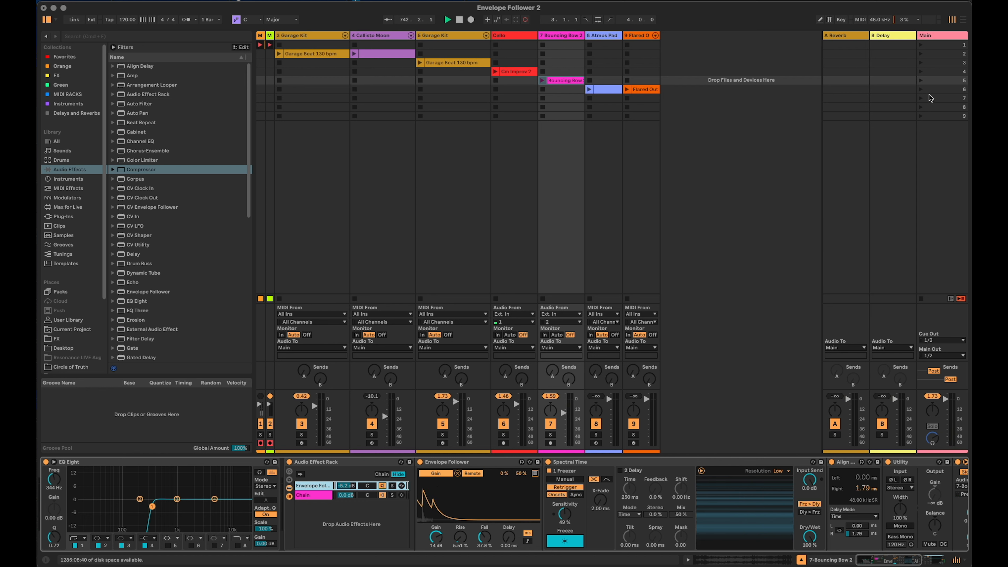
{"action": "left_click", "coordinate": [943, 89]}
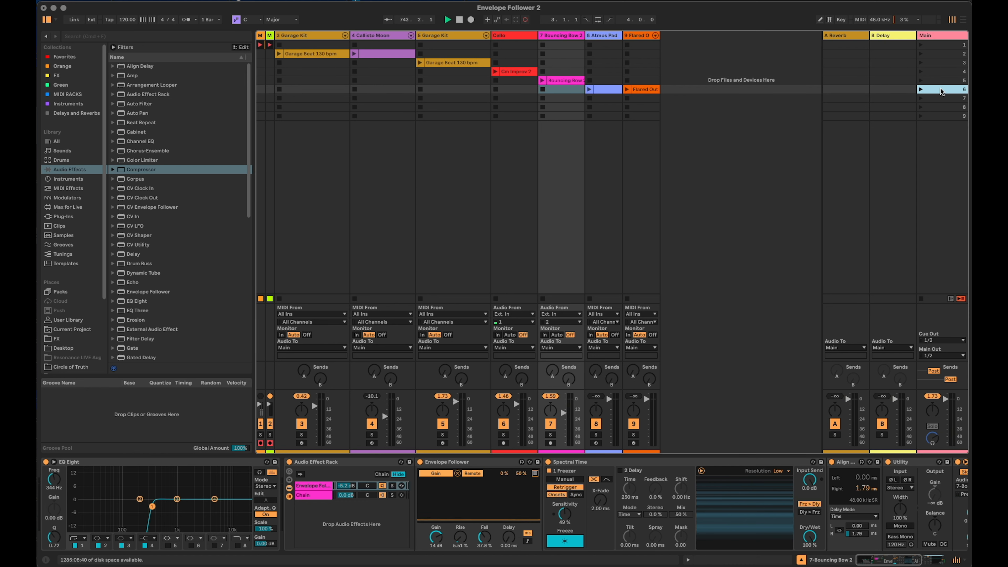
{"action": "left_click", "coordinate": [921, 89]}
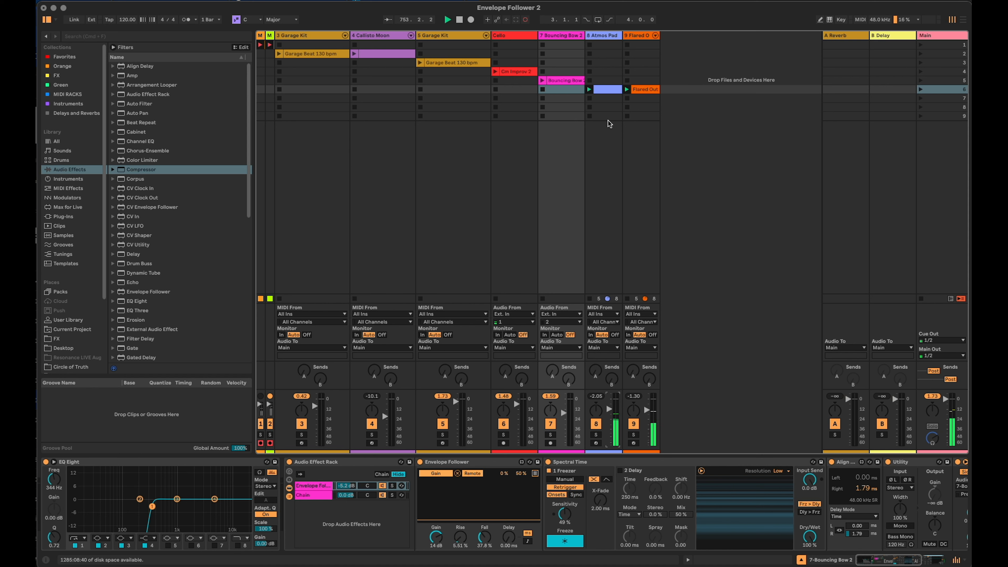
Switch off the Envelope Follower on the Flared Out Kit track, then slightly widen the track and stop its clip.
{"action": "left_click", "coordinate": [599, 35]}
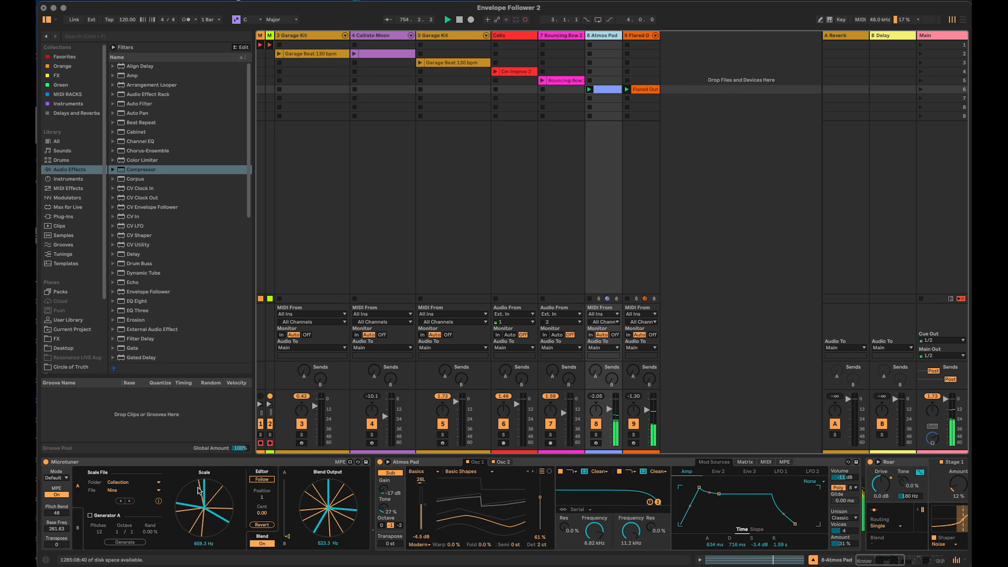
{"action": "left_click", "coordinate": [639, 35]}
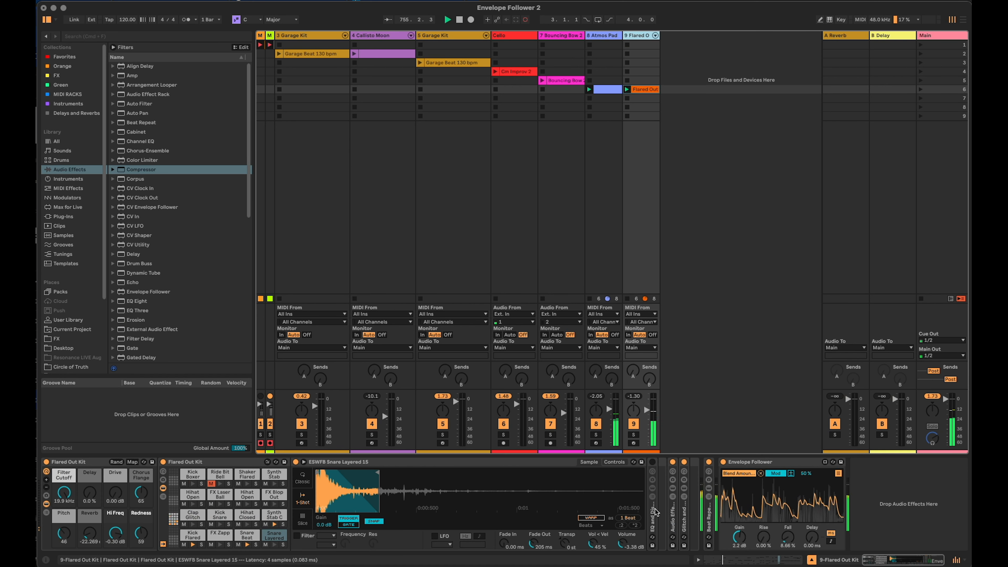
{"action": "left_click", "coordinate": [765, 179]}
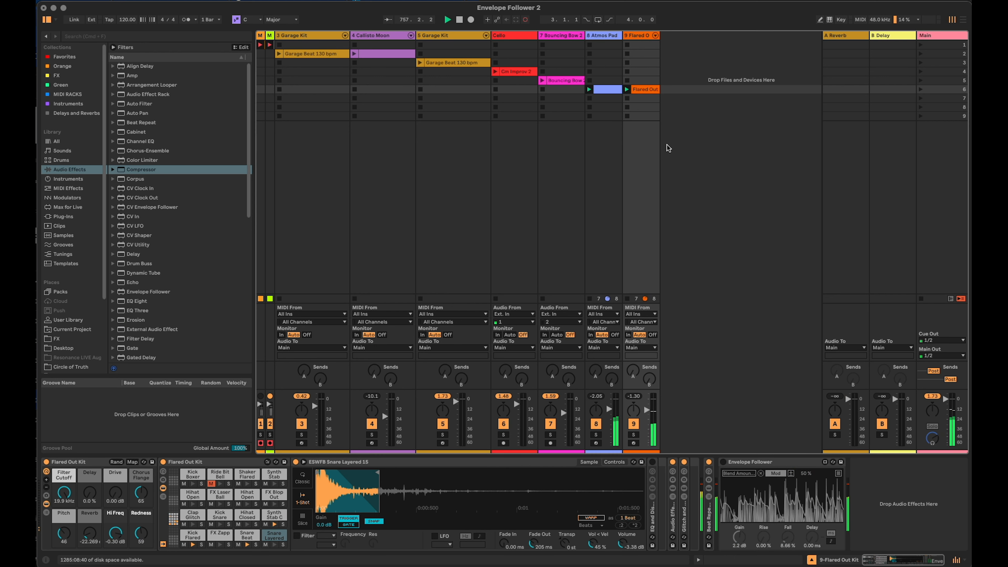
{"action": "left_click_drag", "start_coordinate": [659, 31], "coordinate": [668, 32]}
{"action": "left_click", "coordinate": [627, 98]}
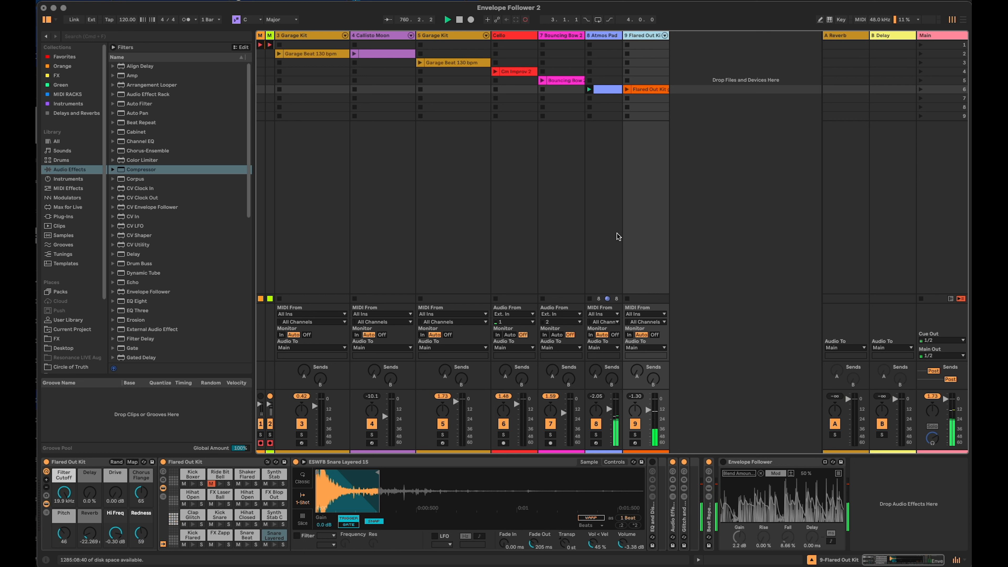
Remove Microtuner, Roar, Compressor, Utility and CV LFO from the Atmos Pad track, leaving only the instrument.
{"action": "left_click", "coordinate": [602, 35]}
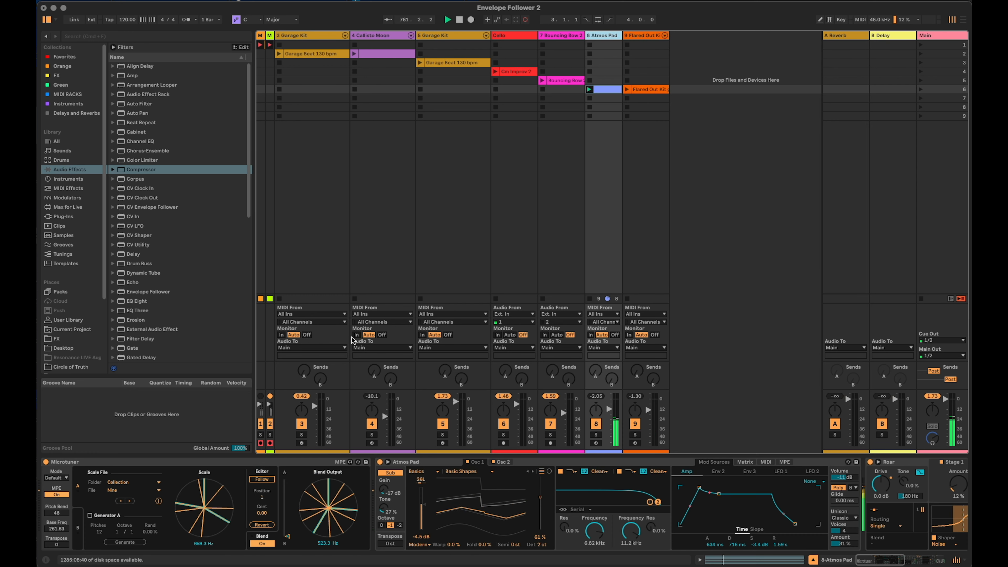
{"action": "left_click", "coordinate": [256, 463]}
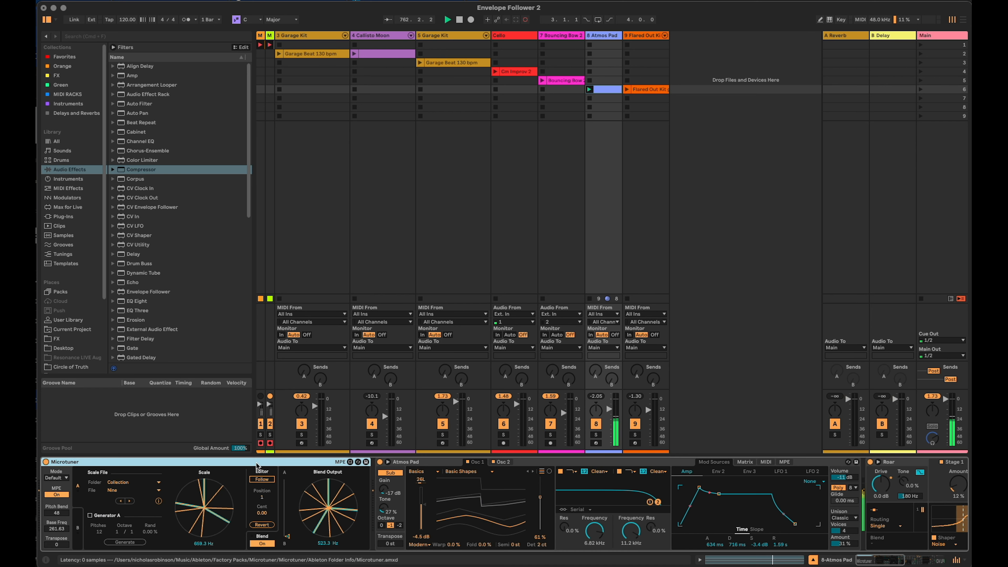
{"action": "key", "text": "Delete"}
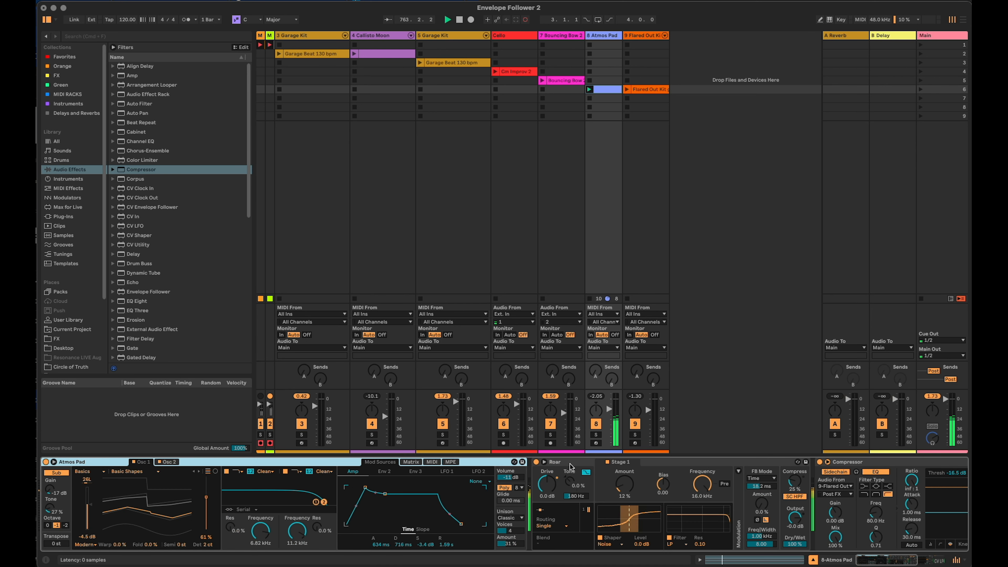
{"action": "left_click", "coordinate": [627, 464]}
{"action": "key", "text": "Delete"}
{"action": "key", "text": "Delete"}
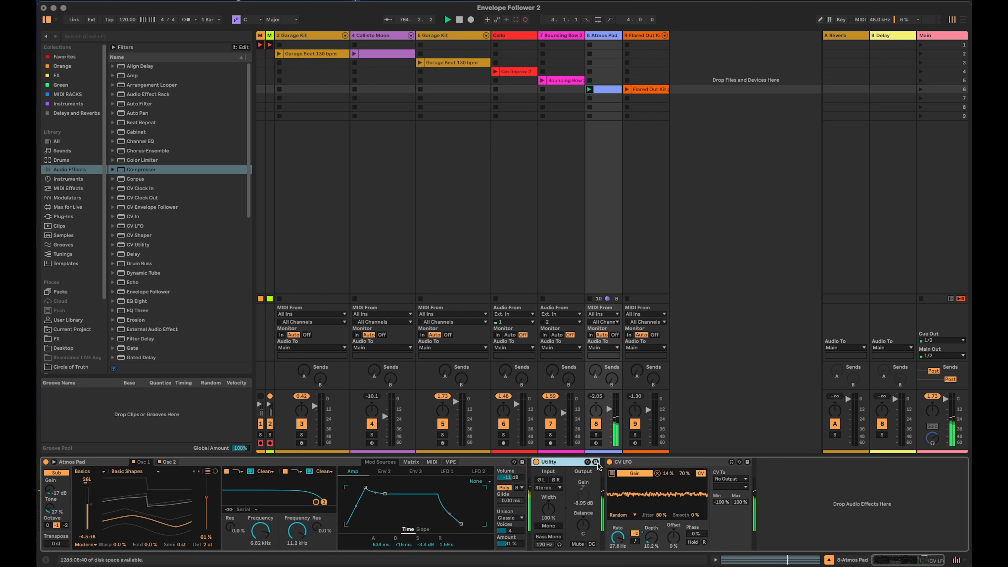
{"action": "key", "text": "Delete"}
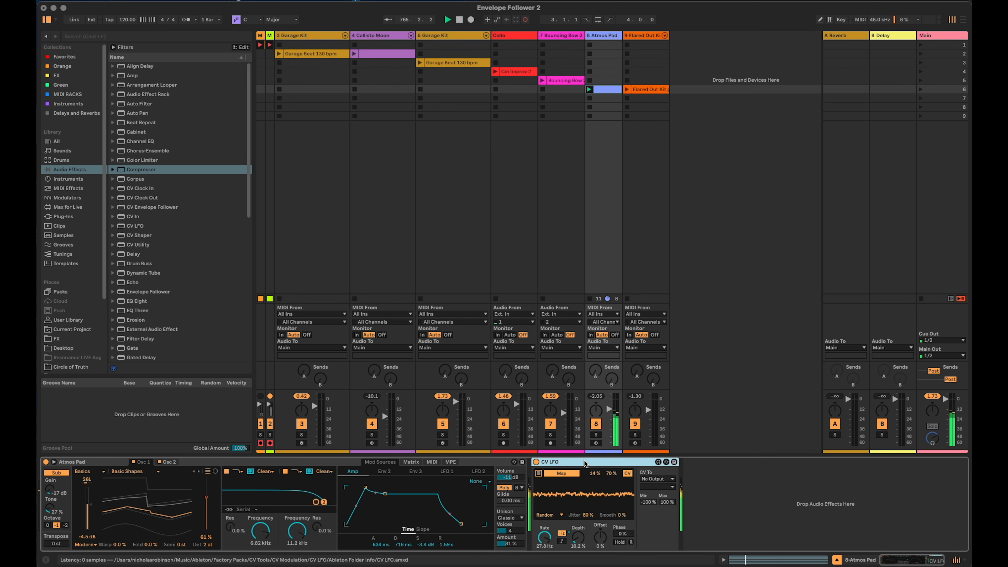
{"action": "key", "text": "Delete"}
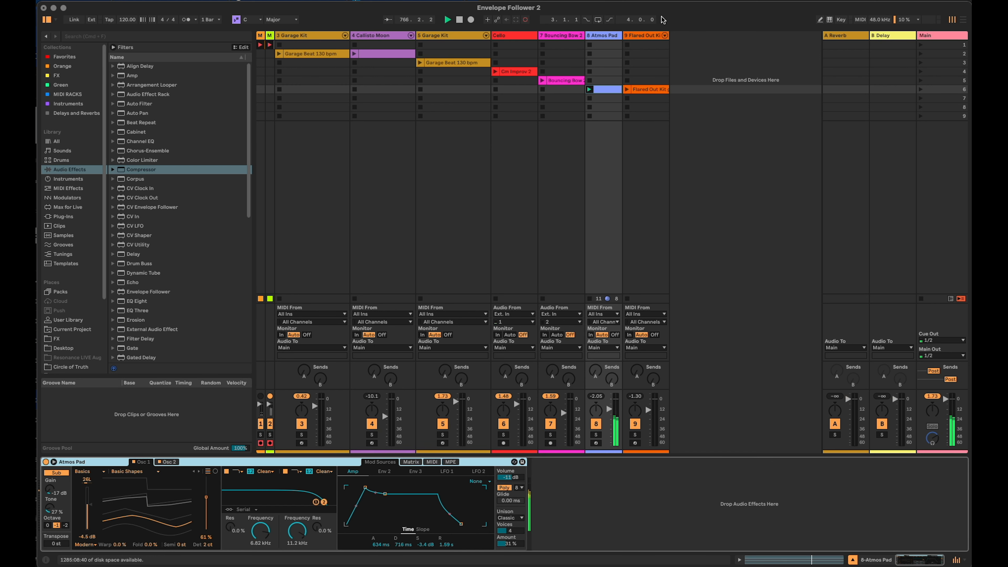
Replace the Flared Out Kit track's Envelope Follower with a fresh one at the end of the chain and set its Gain to 3.9 dB.
{"action": "key", "text": "Right"}
{"action": "left_click", "coordinate": [762, 466]}
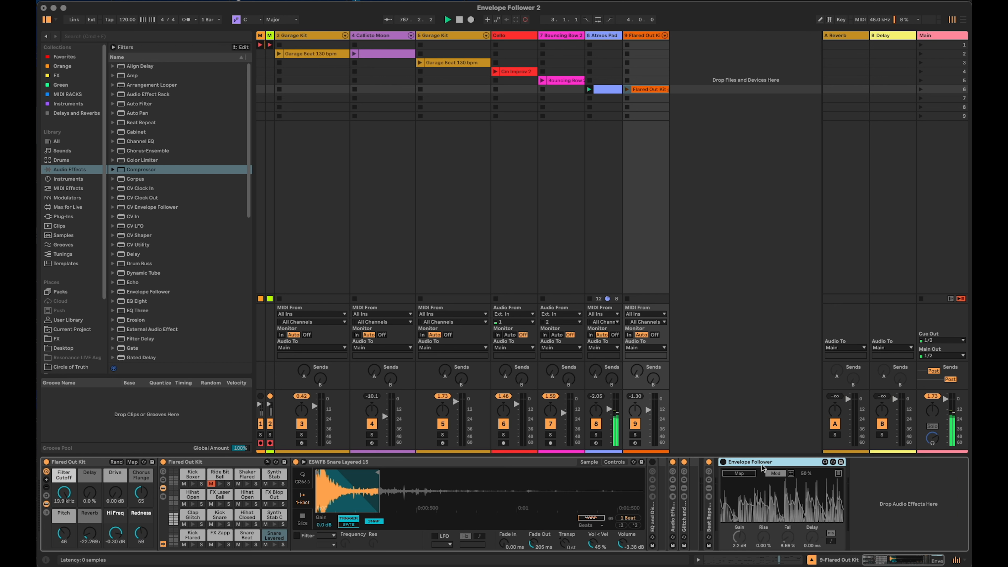
{"action": "key", "text": "Delete"}
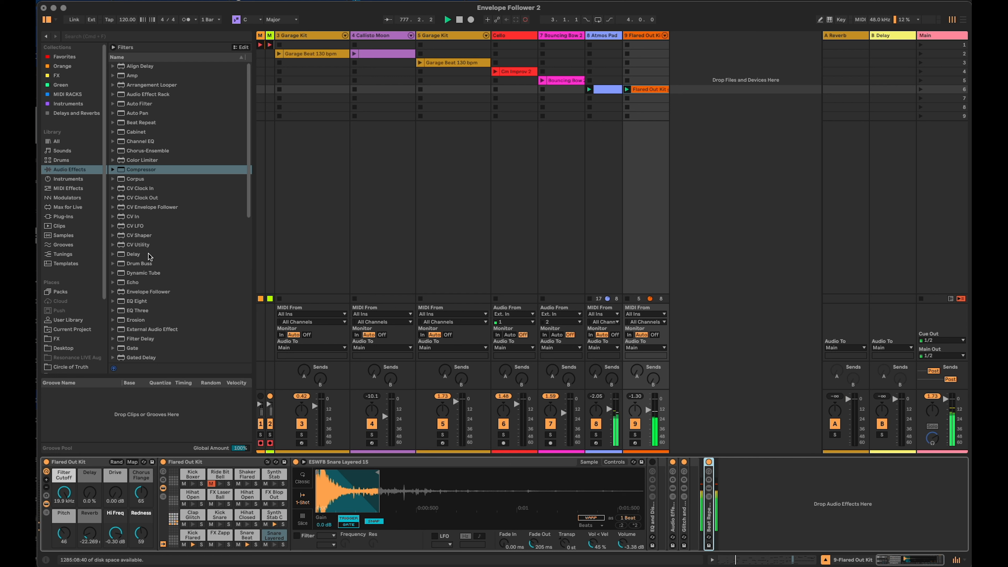
{"action": "scroll", "coordinate": [153, 254], "scroll_direction": "down", "scroll_amount": 4}
{"action": "left_click_drag", "start_coordinate": [146, 253], "coordinate": [664, 143]}
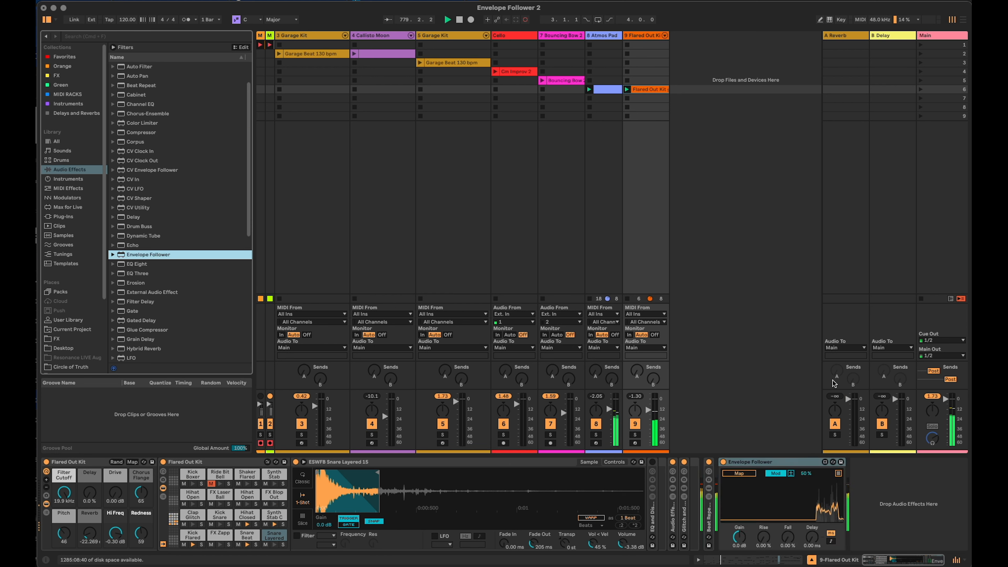
{"action": "left_click_drag", "start_coordinate": [740, 537], "coordinate": [739, 528]}
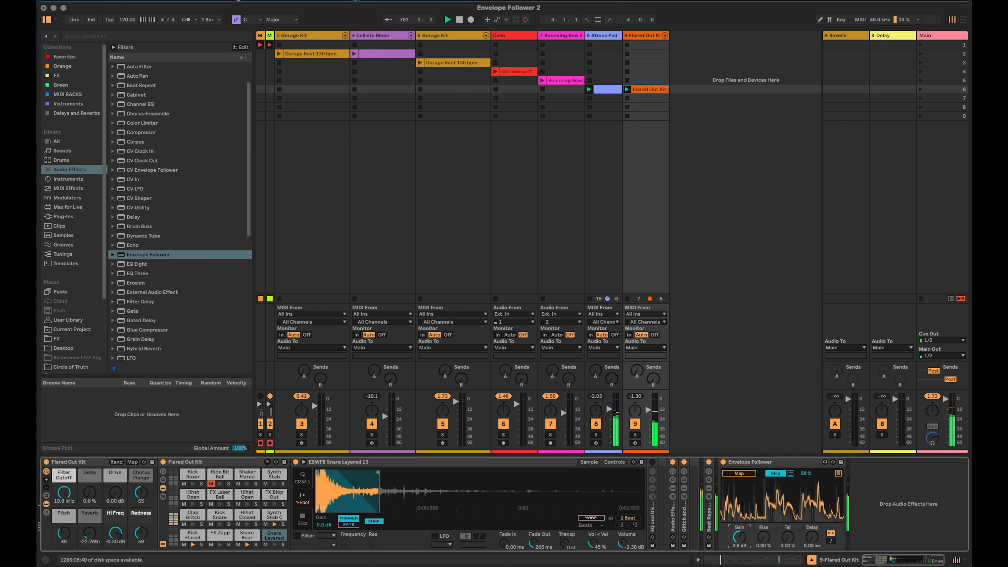
Insert the Microtuner MIDI effect before the Atmos Pad instrument and stop the Flared Out Kit clip.
{"action": "left_click", "coordinate": [605, 34]}
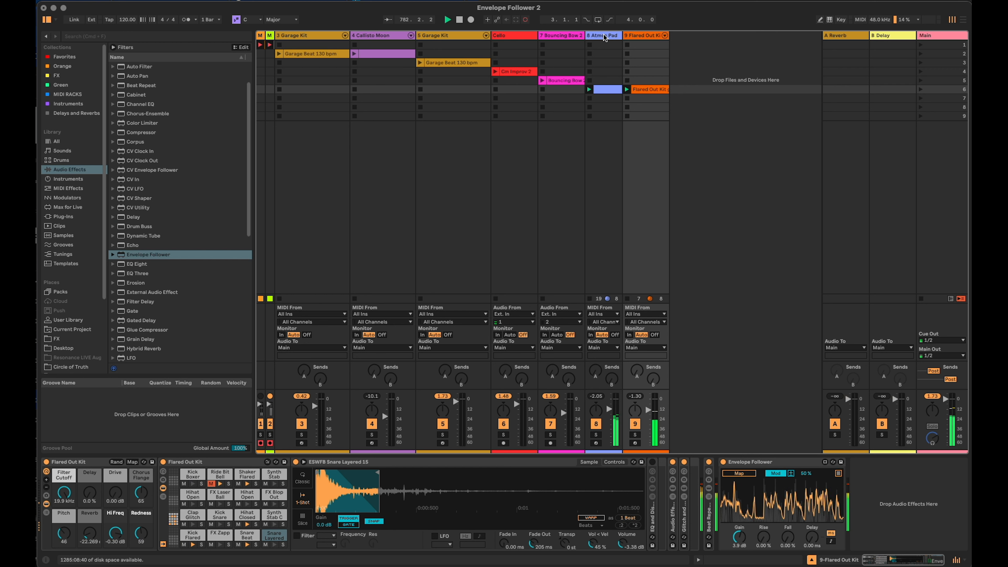
{"action": "left_click", "coordinate": [603, 33]}
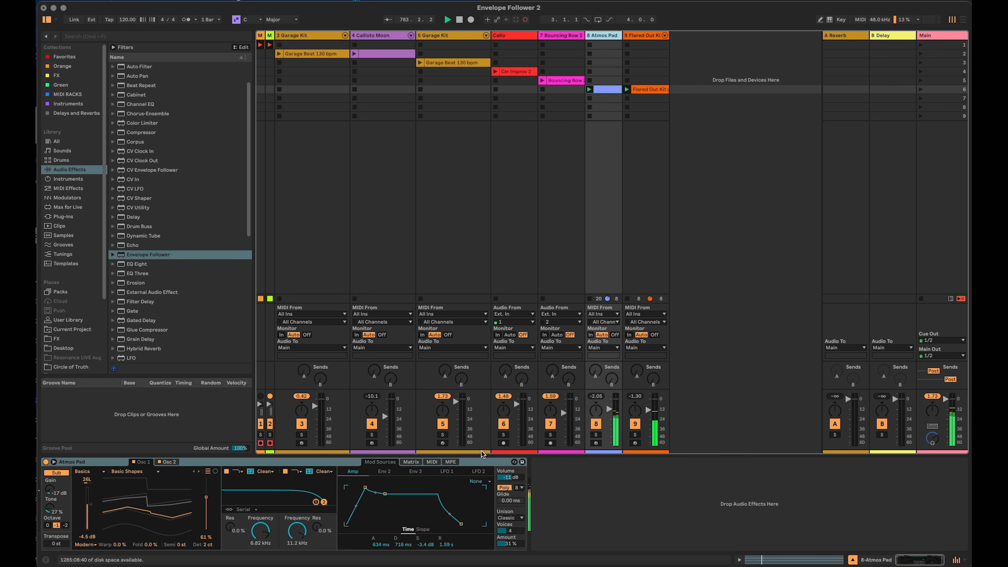
{"action": "left_click", "coordinate": [480, 458]}
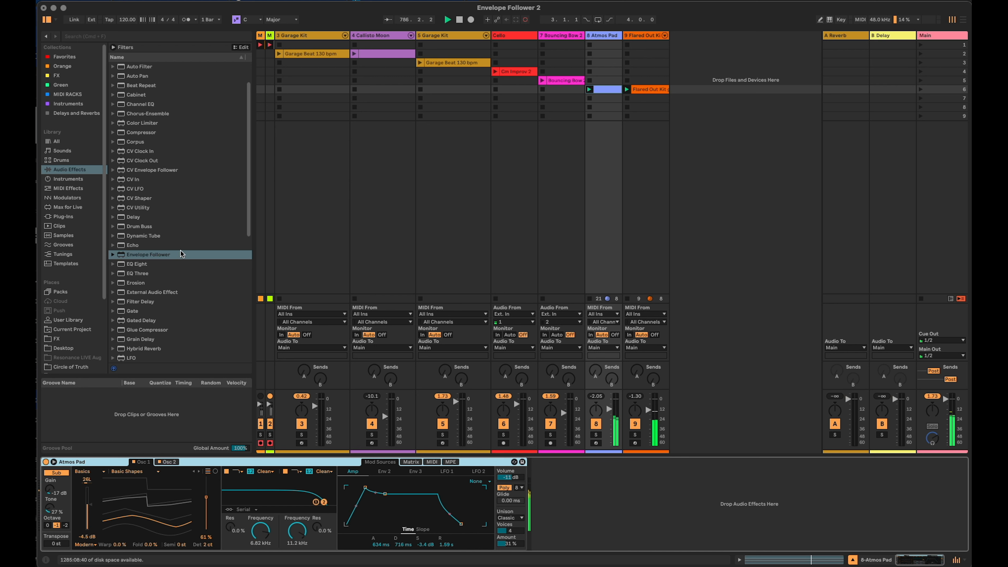
{"action": "scroll", "coordinate": [181, 250], "scroll_direction": "down", "scroll_amount": 1}
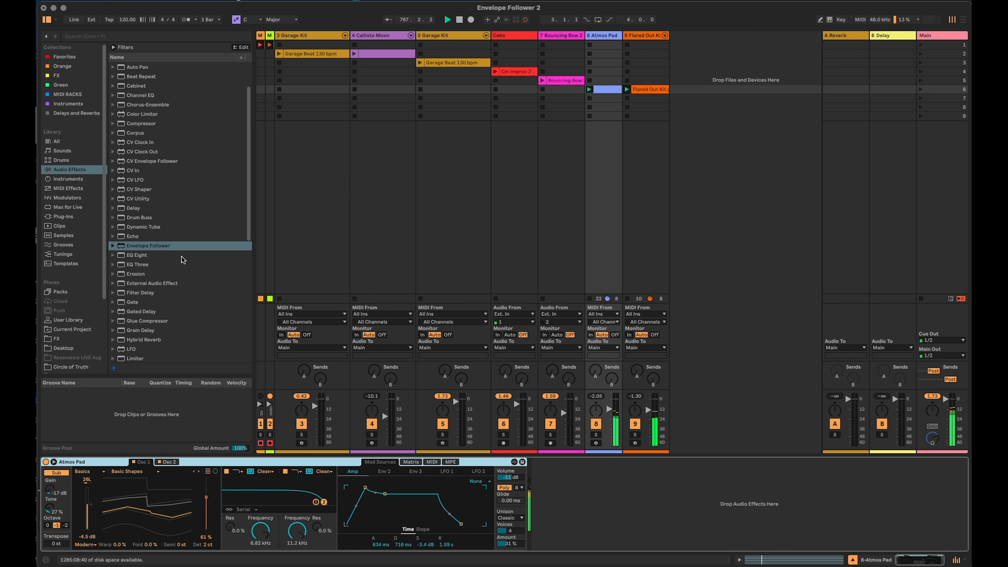
{"action": "left_click", "coordinate": [79, 188]}
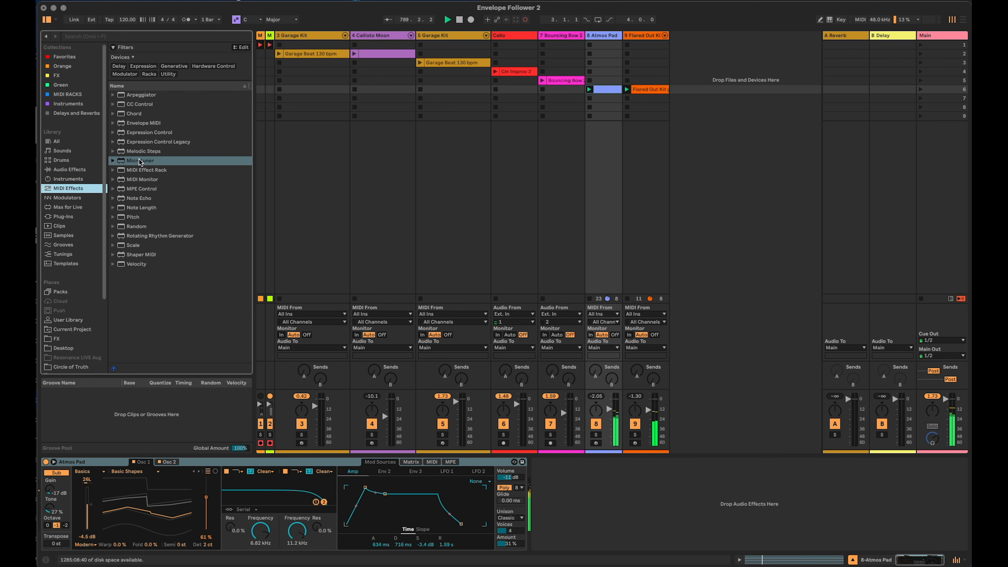
{"action": "left_click_drag", "start_coordinate": [139, 160], "coordinate": [51, 485]}
{"action": "left_click", "coordinate": [628, 98]}
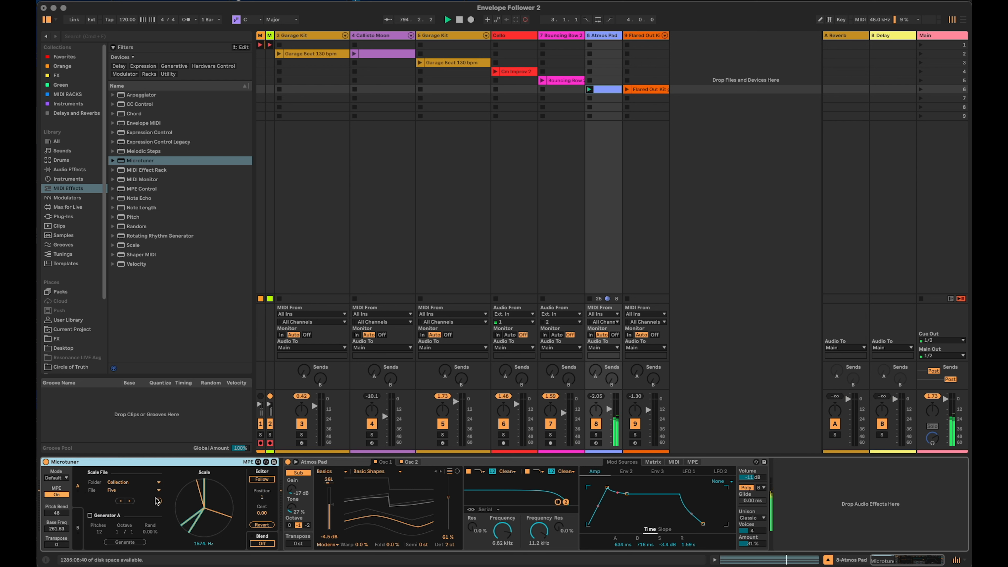
In Microtuner, set scale A's position 1 to 62.99 cents, turn Blend on and shift it from scale A to scale B.
{"action": "left_click", "coordinate": [192, 489]}
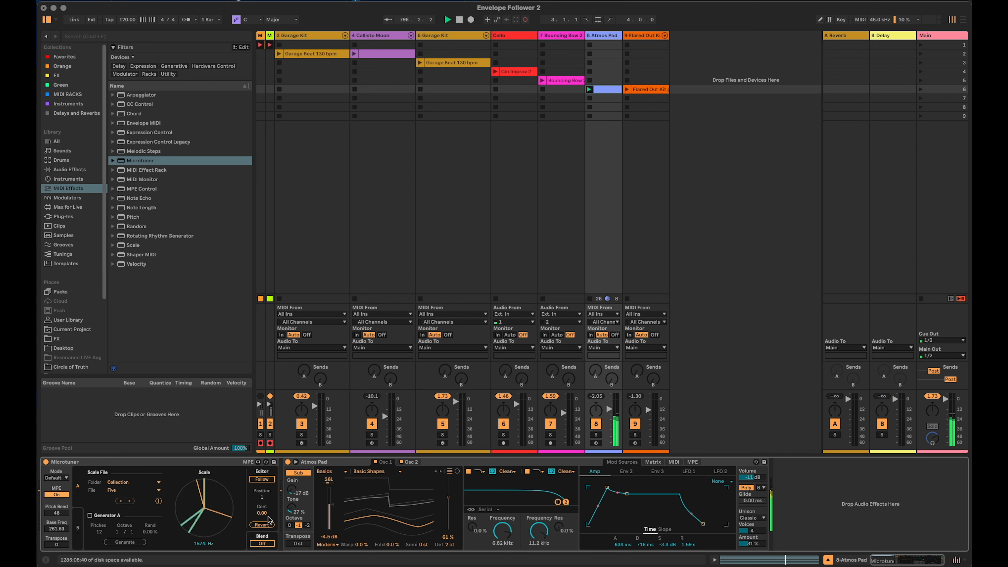
{"action": "left_click_drag", "start_coordinate": [259, 512], "coordinate": [259, 501]}
{"action": "left_click", "coordinate": [261, 543]}
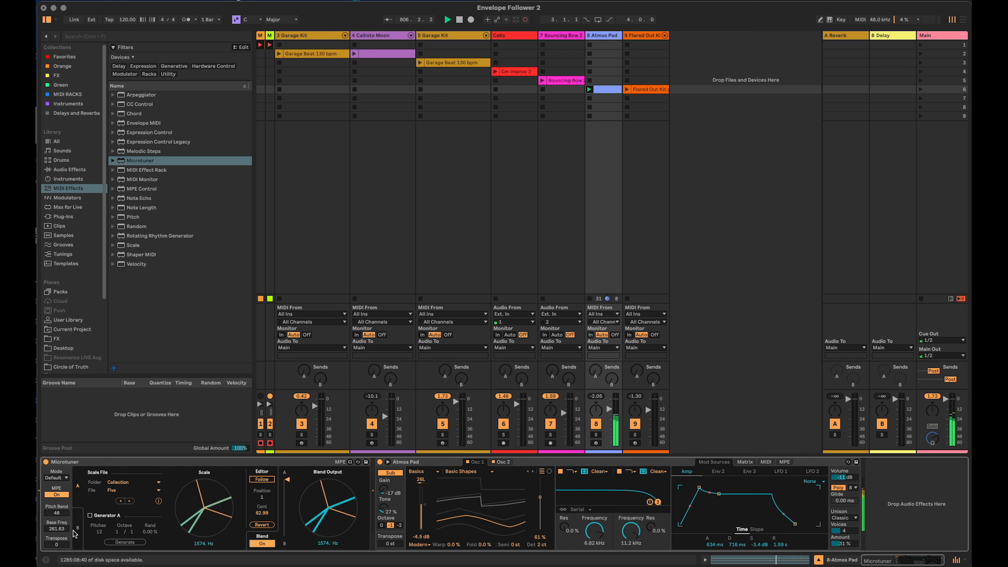
{"action": "left_click", "coordinate": [79, 529]}
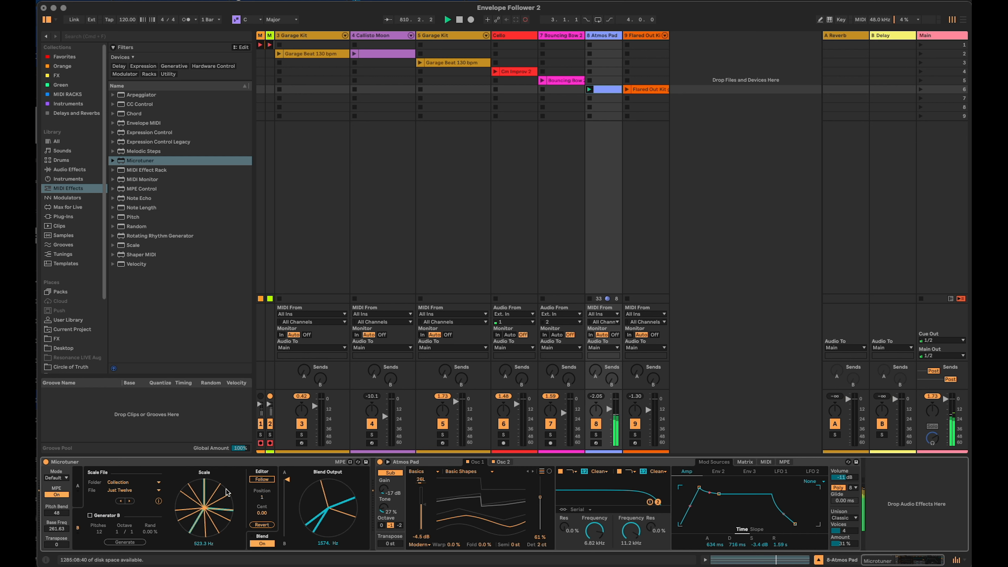
{"action": "left_click_drag", "start_coordinate": [287, 484], "coordinate": [287, 537]}
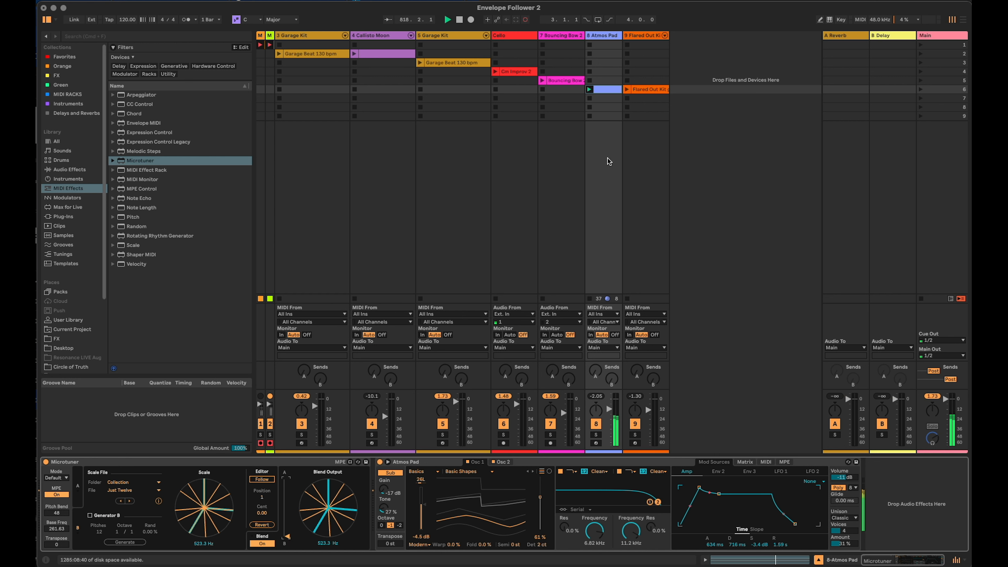
Map the Flared Out Kit track's Envelope Follower to Microtuner's blend amount on the Atmos Pad track.
{"action": "left_click", "coordinate": [645, 35]}
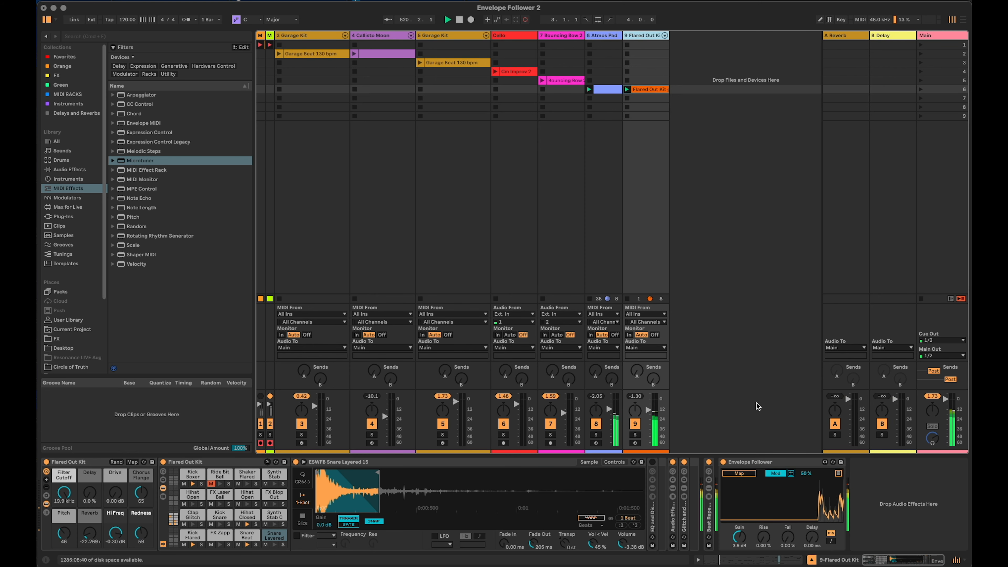
{"action": "left_click", "coordinate": [605, 34]}
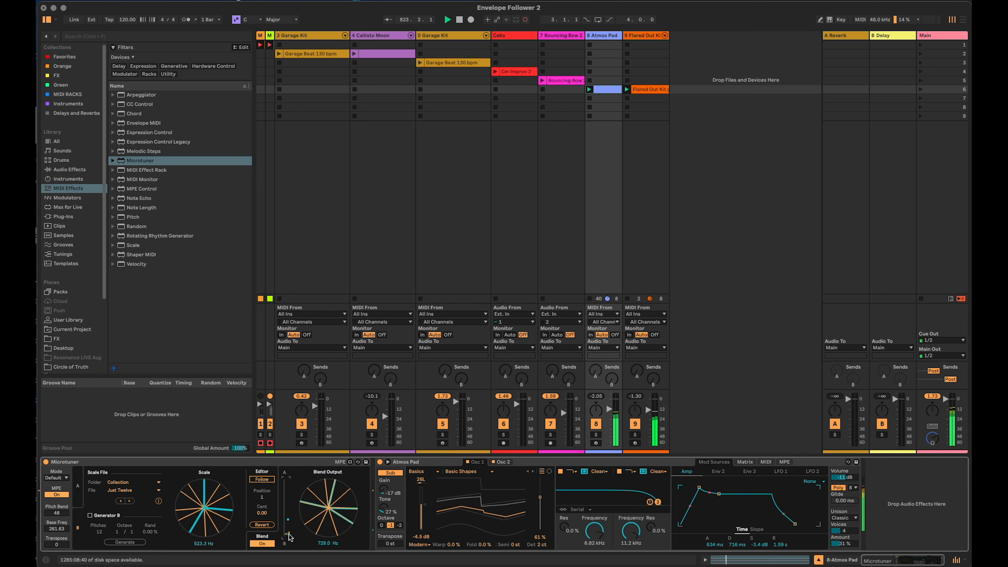
{"action": "left_click", "coordinate": [647, 35]}
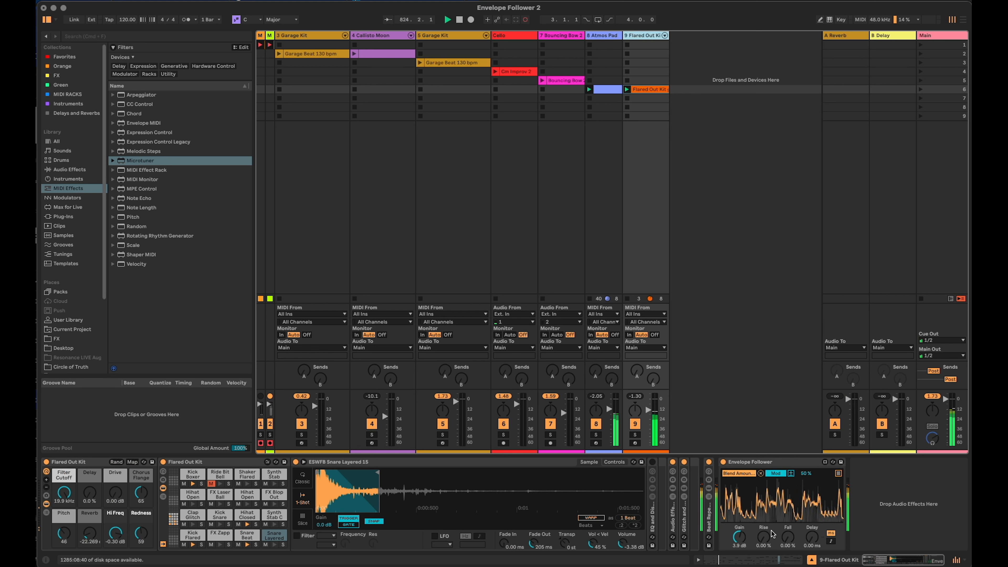
Set the Envelope Follower's Fall to 33.1 % and switch its blend mapping to Remote mode with a maximum of 79 %.
{"action": "mouse_move", "coordinate": [788, 537]}
{"action": "left_mouse_down"}
{"action": "mouse_move", "coordinate": [788, 526]}
{"action": "mouse_move", "coordinate": [788, 536]}
{"action": "left_mouse_up"}
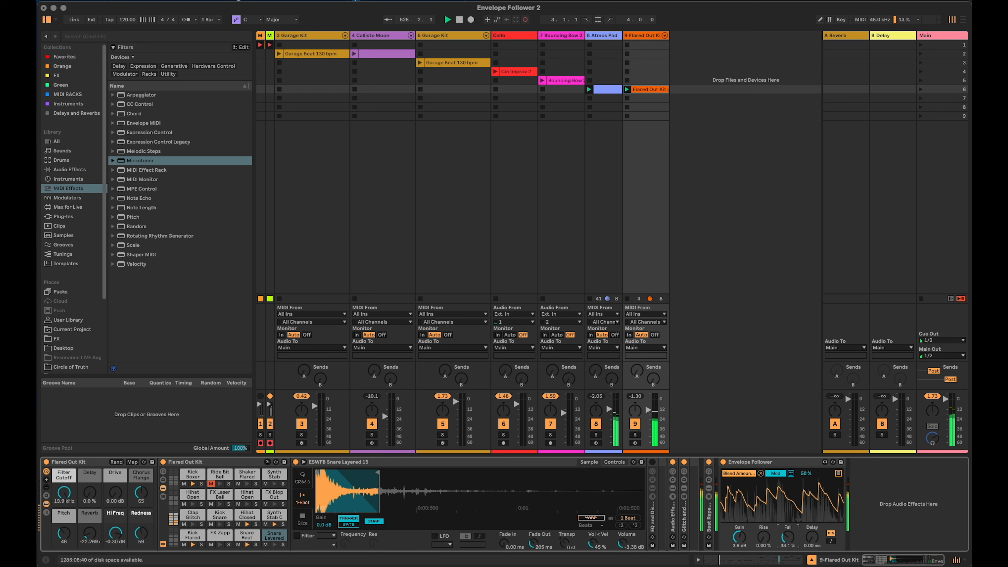
{"action": "left_click", "coordinate": [773, 475]}
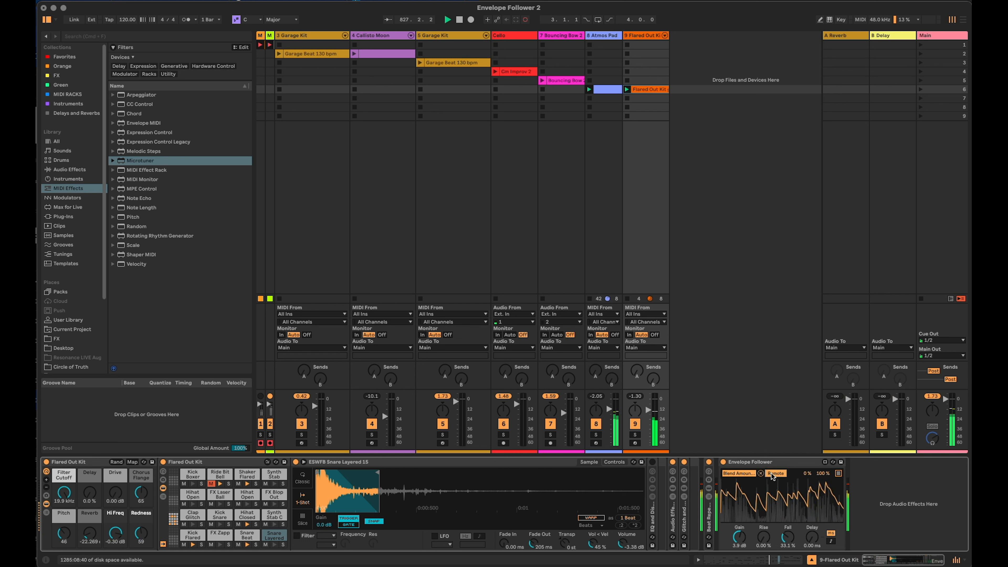
{"action": "left_click_drag", "start_coordinate": [823, 474], "coordinate": [823, 485]}
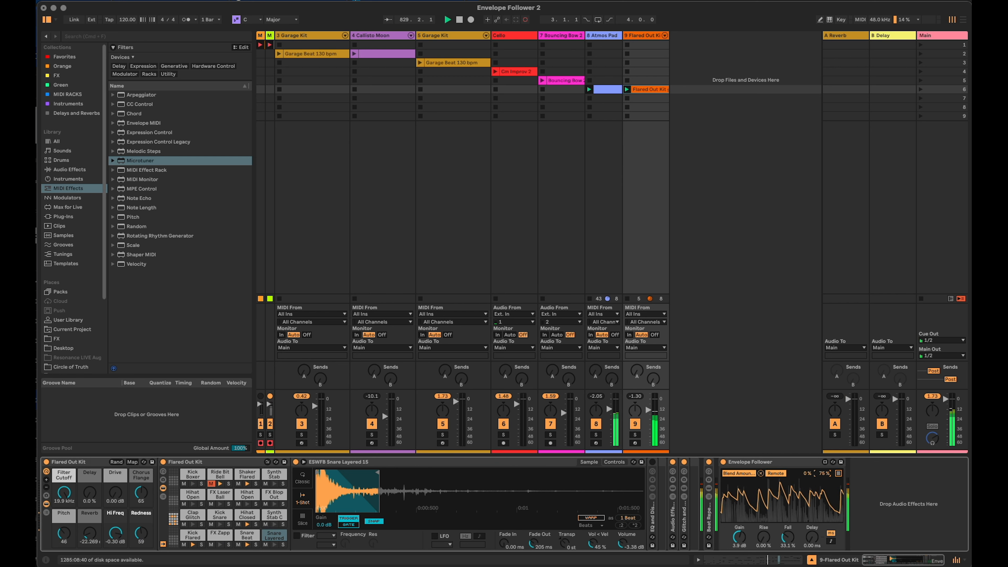
Load the Nine scale file into scale A of Microtuner on the Atmos Pad track.
{"action": "left_click", "coordinate": [597, 38]}
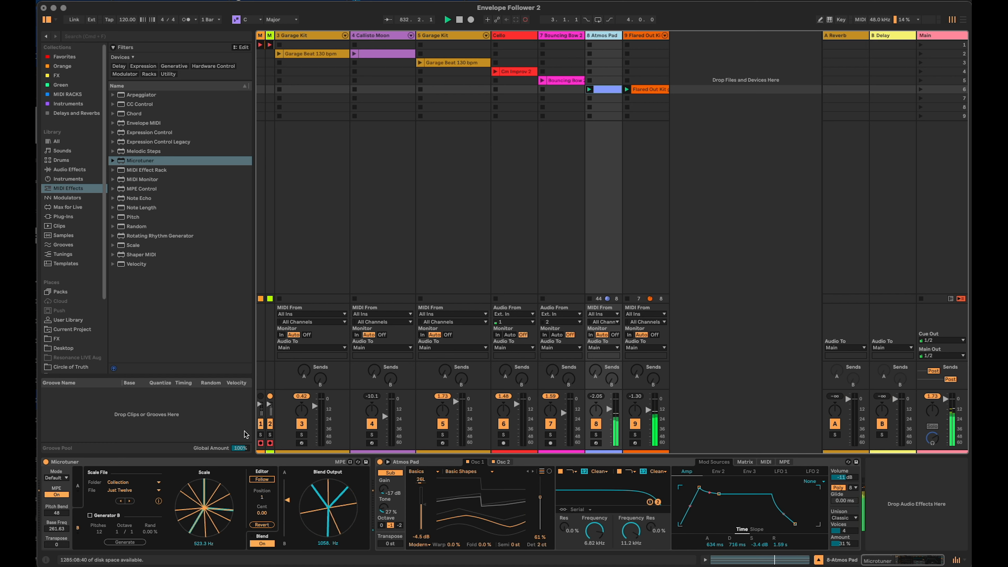
{"action": "left_click", "coordinate": [75, 487]}
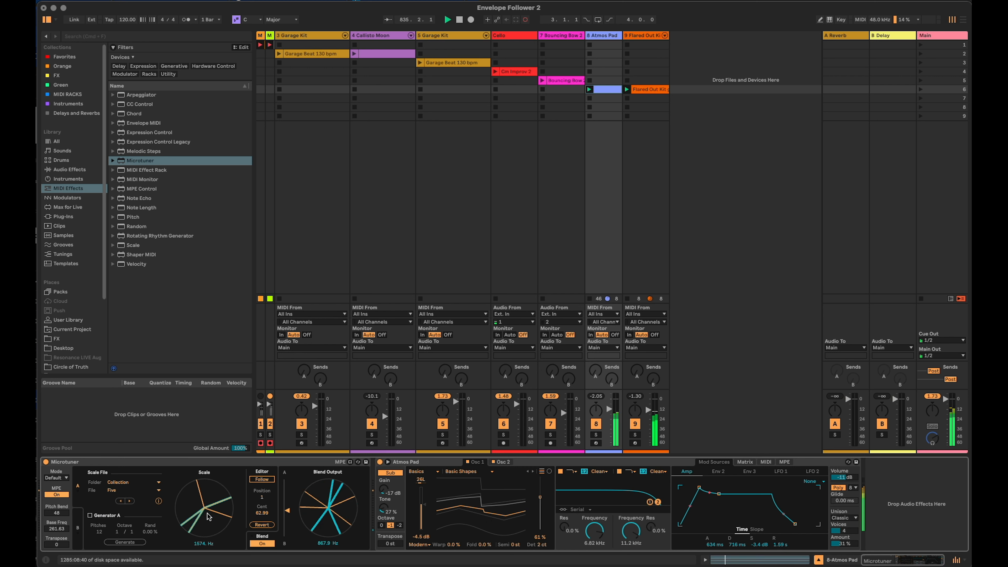
{"action": "left_click", "coordinate": [140, 491]}
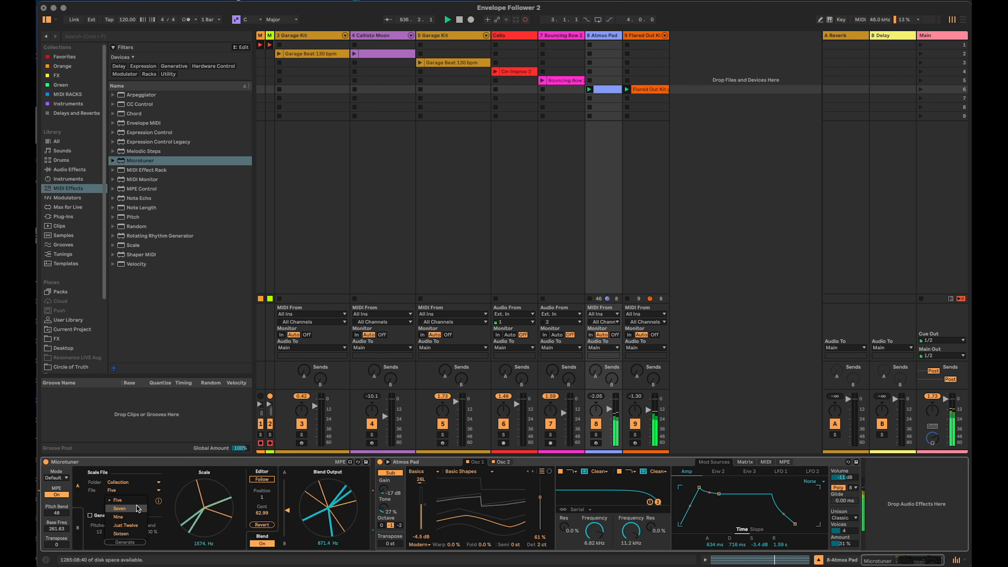
{"action": "left_click", "coordinate": [137, 514]}
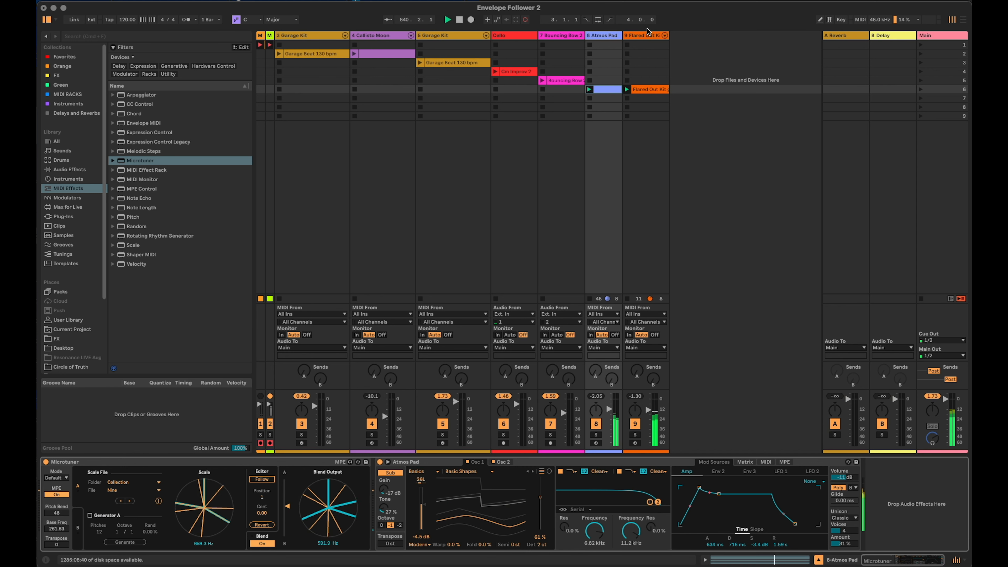
Set the Fall of the Flared Out Kit track's Envelope Follower to 20.5 % and stop the Flared Out Kit clip.
{"action": "left_click", "coordinate": [649, 35]}
{"action": "left_click_drag", "start_coordinate": [793, 538], "coordinate": [793, 549]}
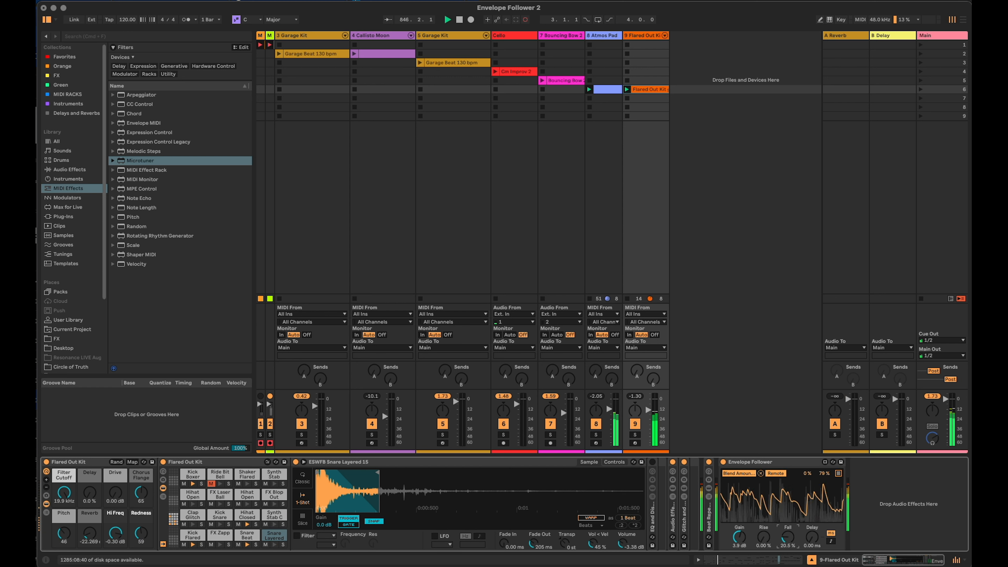
{"action": "left_click", "coordinate": [602, 36]}
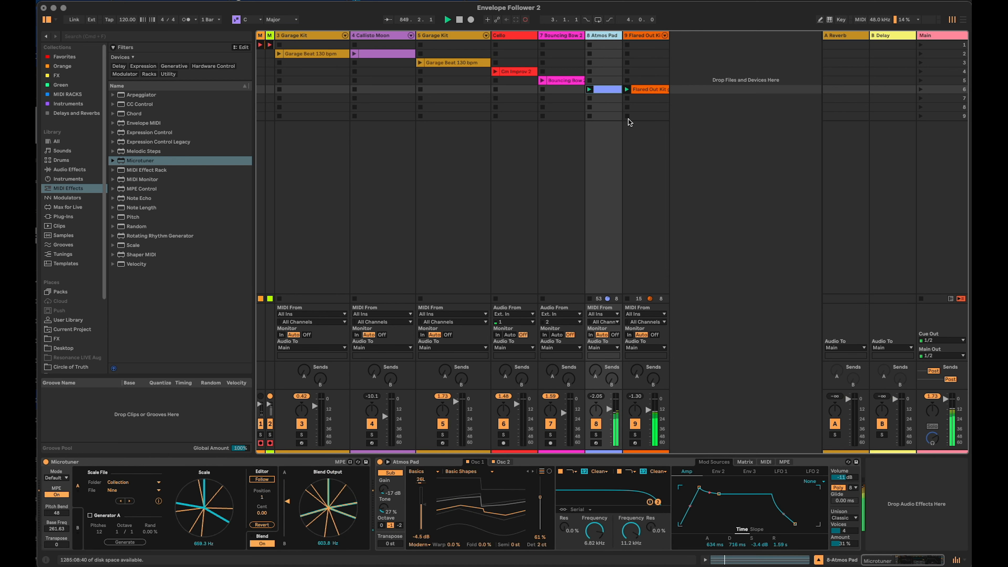
{"action": "left_click", "coordinate": [628, 98]}
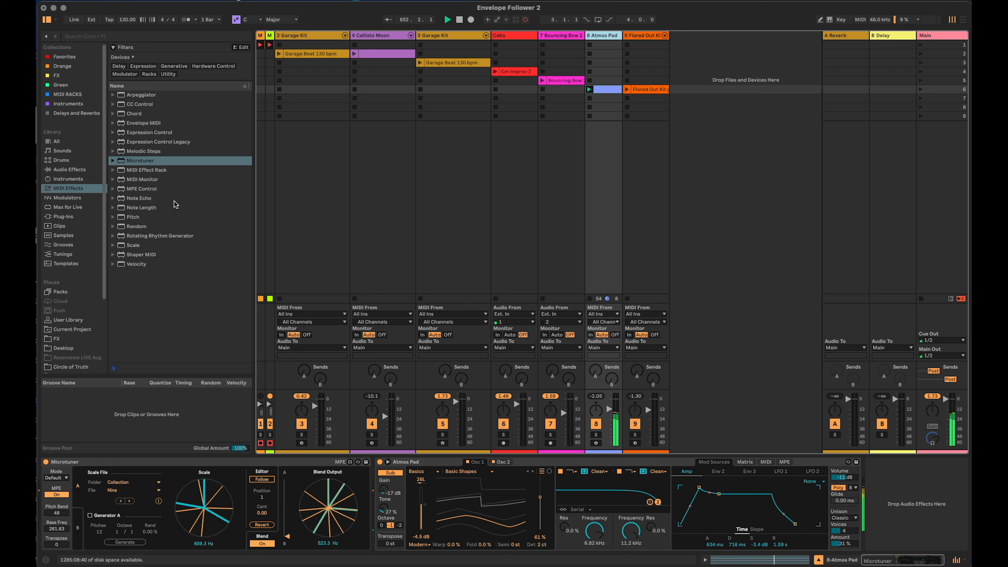
Add the Utility audio effect after the Atmos Pad instrument.
{"action": "left_click", "coordinate": [78, 170]}
{"action": "scroll", "coordinate": [181, 258], "scroll_direction": "down", "scroll_amount": 10}
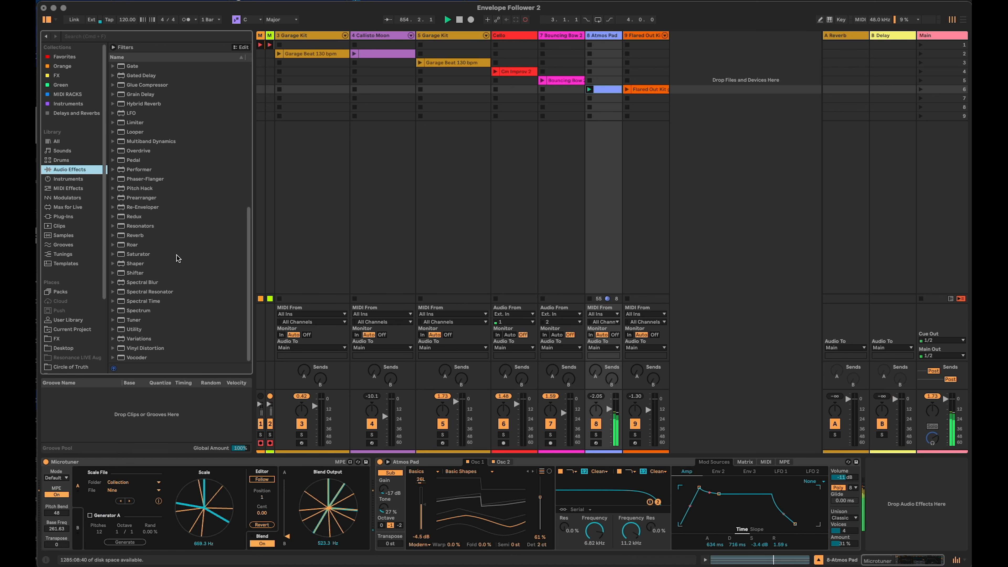
{"action": "left_click_drag", "start_coordinate": [202, 329], "coordinate": [871, 490]}
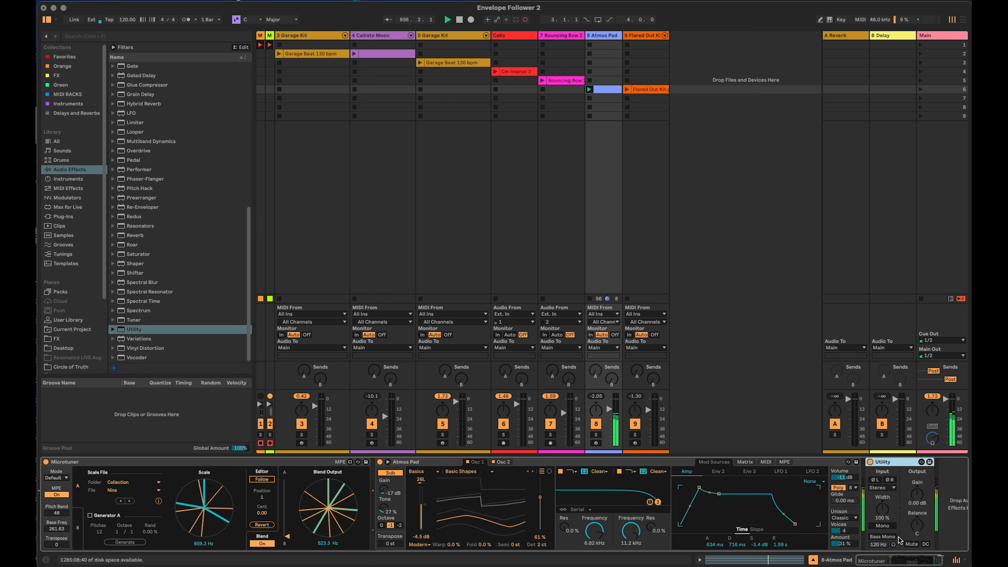
{"action": "left_click_drag", "start_coordinate": [899, 561], "coordinate": [907, 562]}
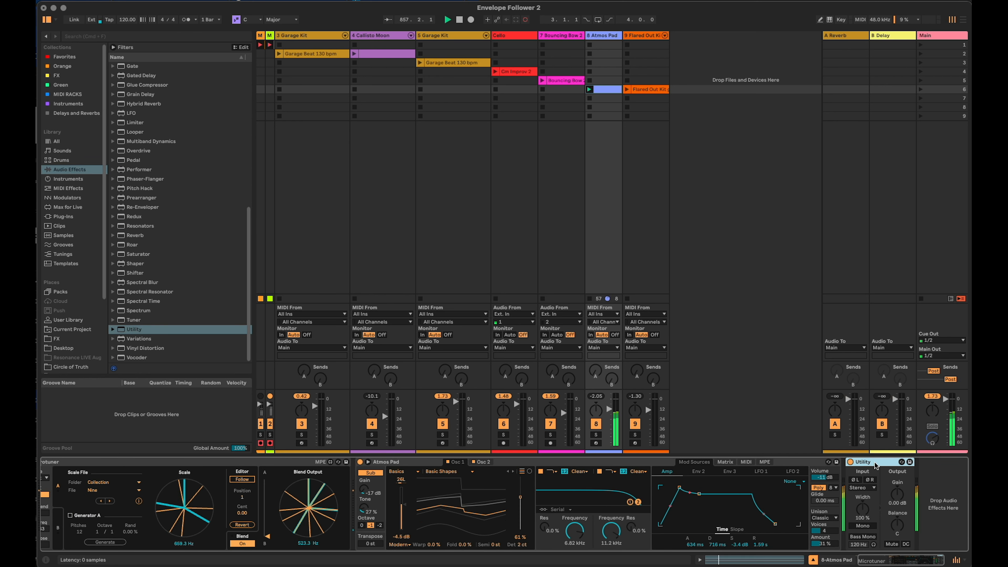
Add CV LFO from the CV Tools pack after Utility on the Atmos Pad track.
{"action": "left_click", "coordinate": [60, 291]}
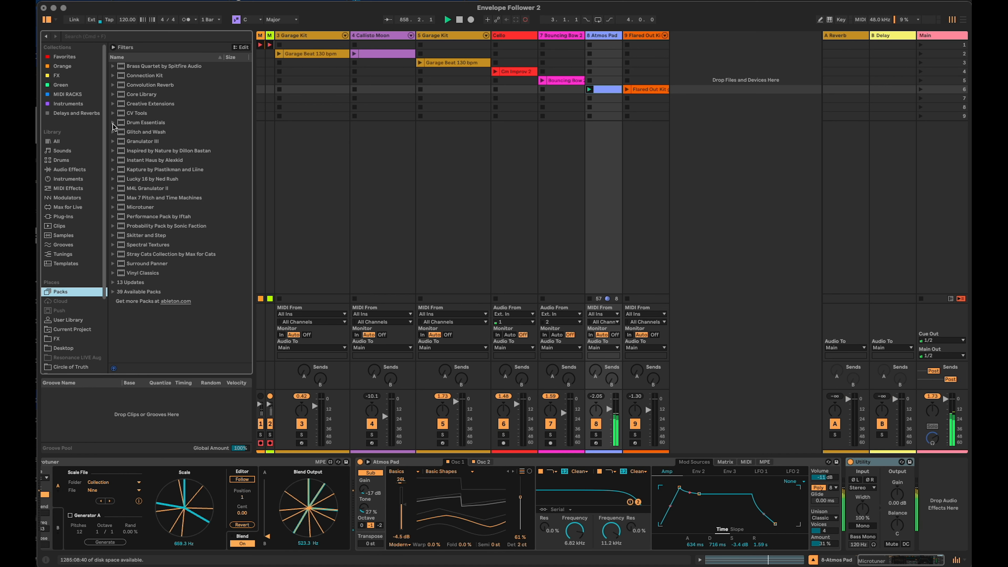
{"action": "left_click", "coordinate": [112, 113]}
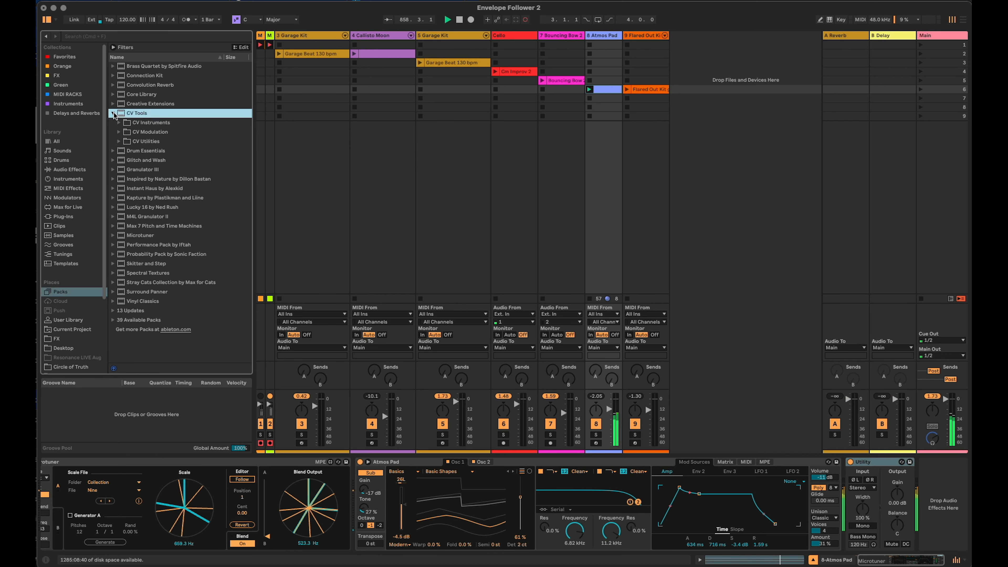
{"action": "left_click", "coordinate": [119, 132]}
{"action": "left_click", "coordinate": [146, 160]}
{"action": "left_click_drag", "start_coordinate": [718, 349], "coordinate": [924, 506]}
{"action": "left_click_drag", "start_coordinate": [903, 563], "coordinate": [912, 563]}
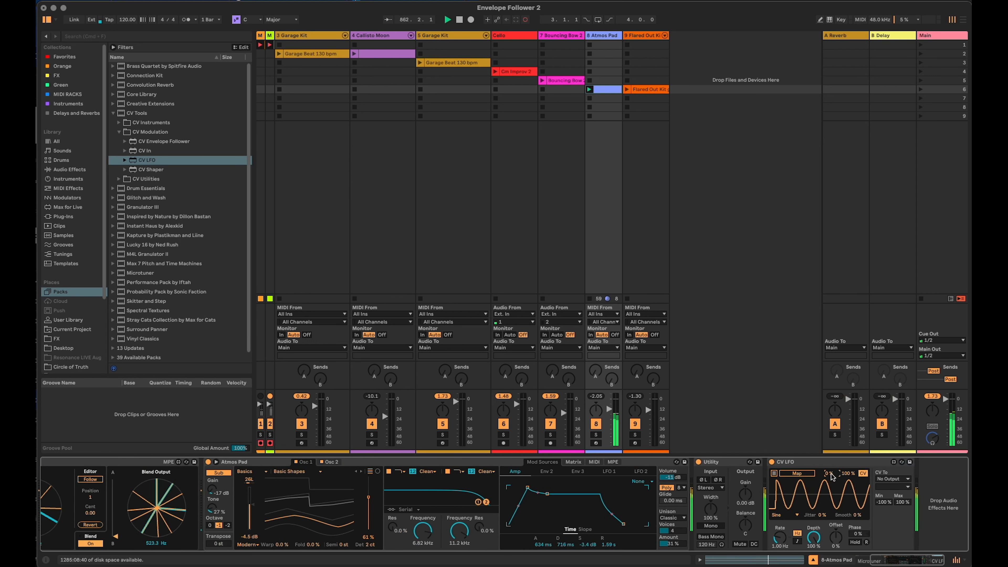
Map CV LFO to Utility's Gain with a 16–60 % range, Random waveform, 100 % Jitter and 19.5 Hz Rate, and try out its Depth.
{"action": "left_click", "coordinate": [853, 474]}
{"action": "type", "text": "60"}
{"action": "left_click", "coordinate": [797, 515]}
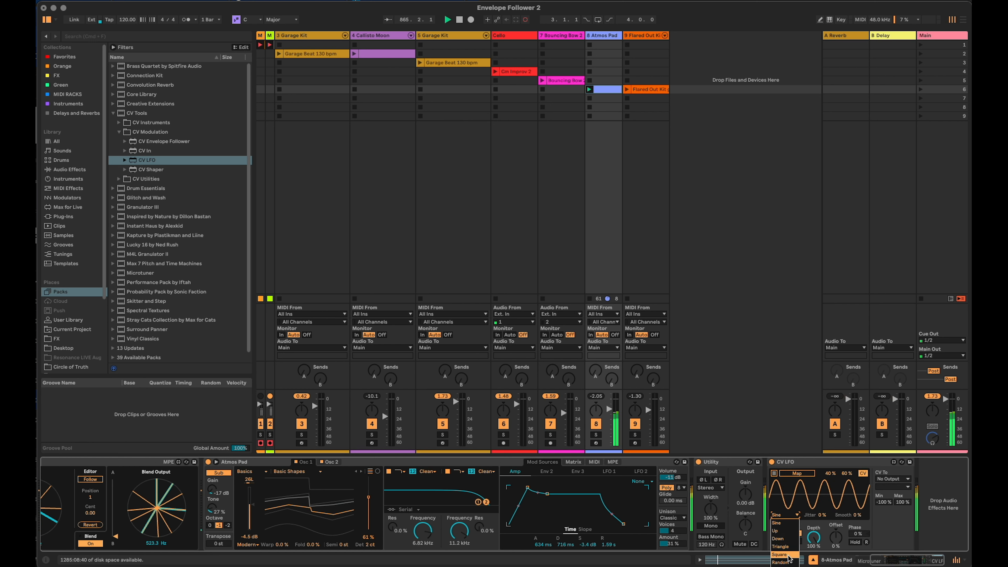
{"action": "left_click", "coordinate": [788, 547]}
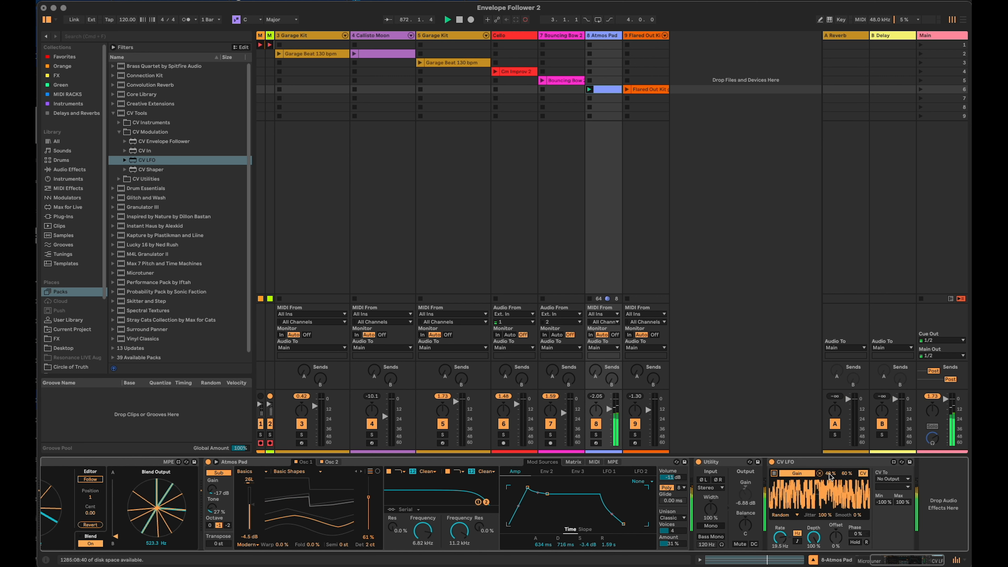
{"action": "left_click_drag", "start_coordinate": [830, 474], "coordinate": [831, 487]}
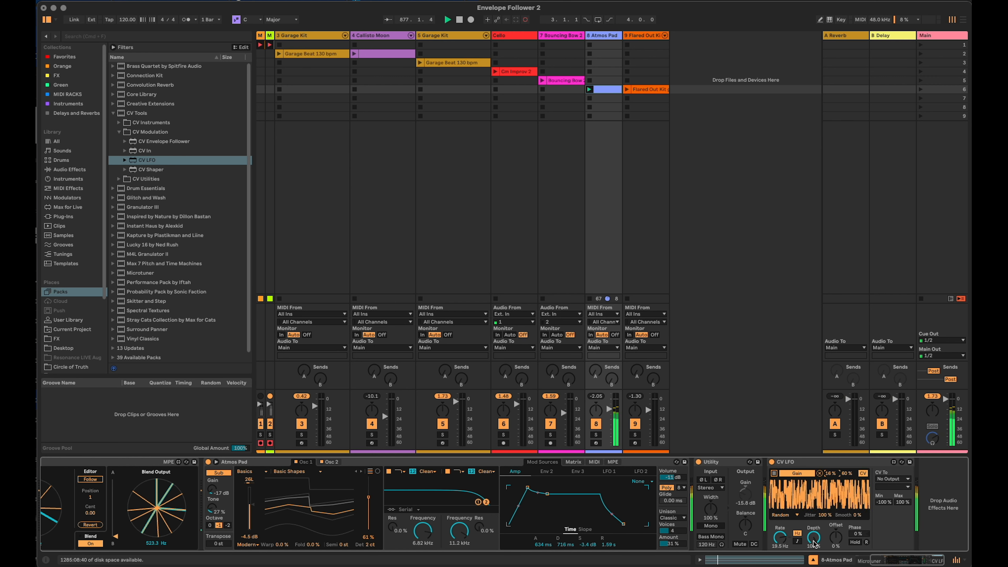
{"action": "mouse_move", "coordinate": [813, 539]}
{"action": "left_mouse_down"}
{"action": "mouse_move", "coordinate": [813, 562]}
{"action": "mouse_move", "coordinate": [813, 536]}
{"action": "left_mouse_up"}
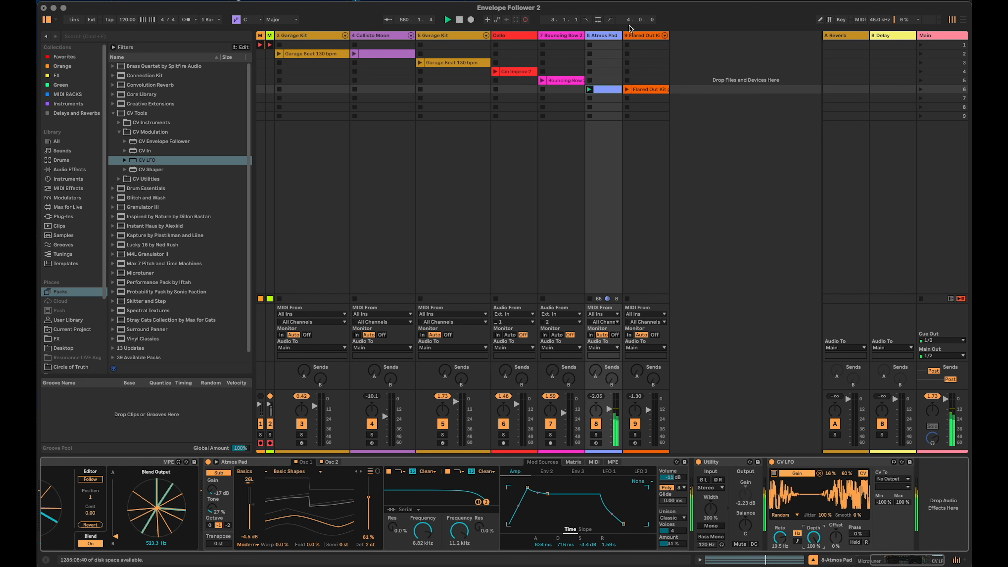
Map a second slot of the Flared Out Kit track's Envelope Follower to CV LFO's Depth and set it to Remote mode.
{"action": "left_click", "coordinate": [644, 70]}
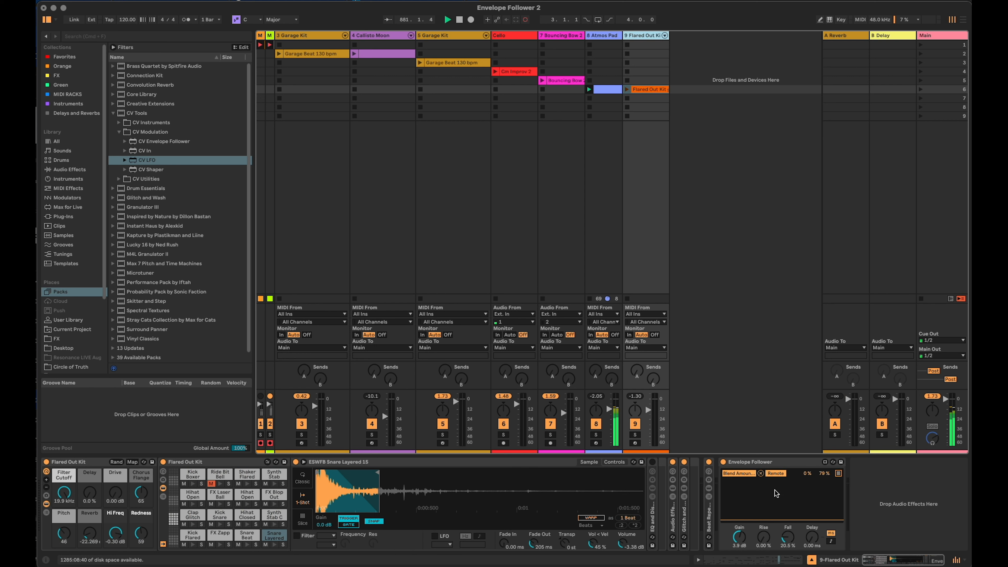
{"action": "left_click", "coordinate": [838, 473]}
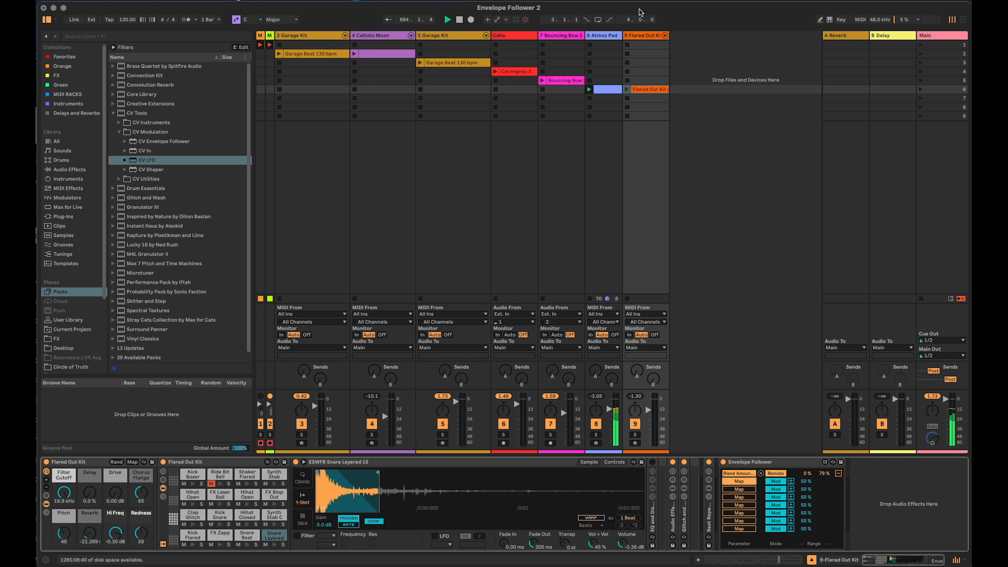
{"action": "left_click", "coordinate": [606, 35]}
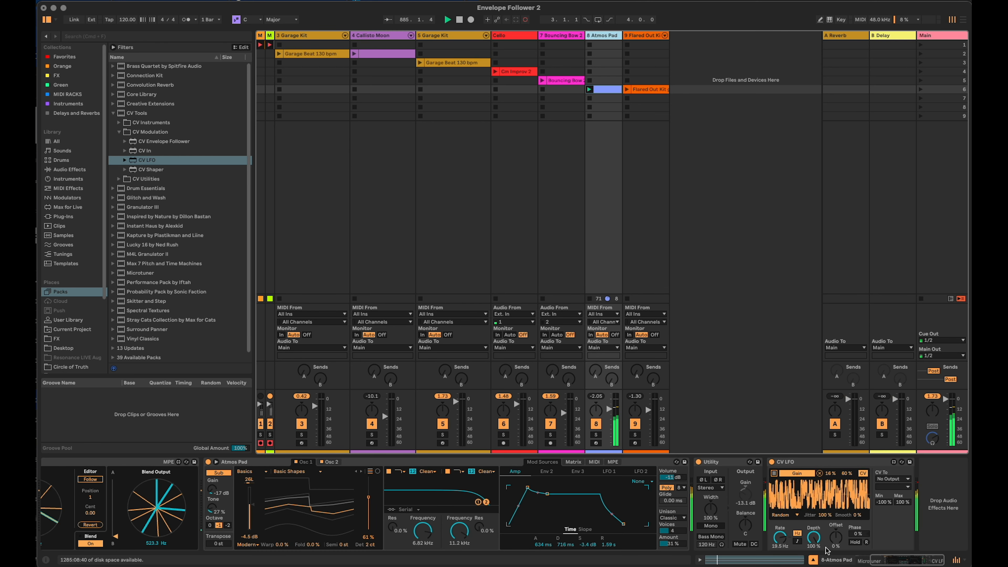
{"action": "left_click", "coordinate": [648, 36]}
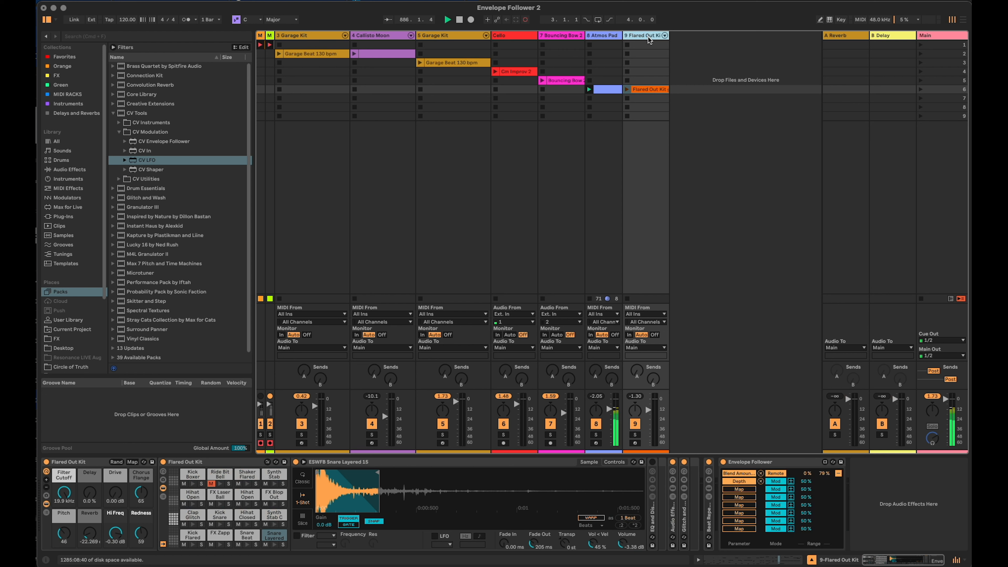
{"action": "left_click", "coordinate": [776, 482]}
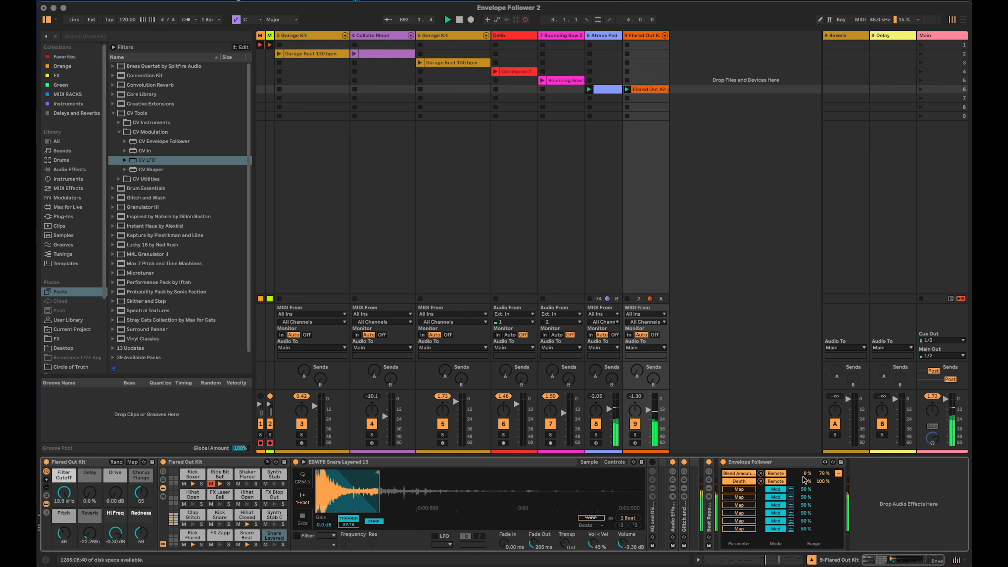
Raise the minimum of CV LFO's Gain mapping to 32 % and collapse the Utility device on the Atmos Pad track.
{"action": "left_click", "coordinate": [605, 36]}
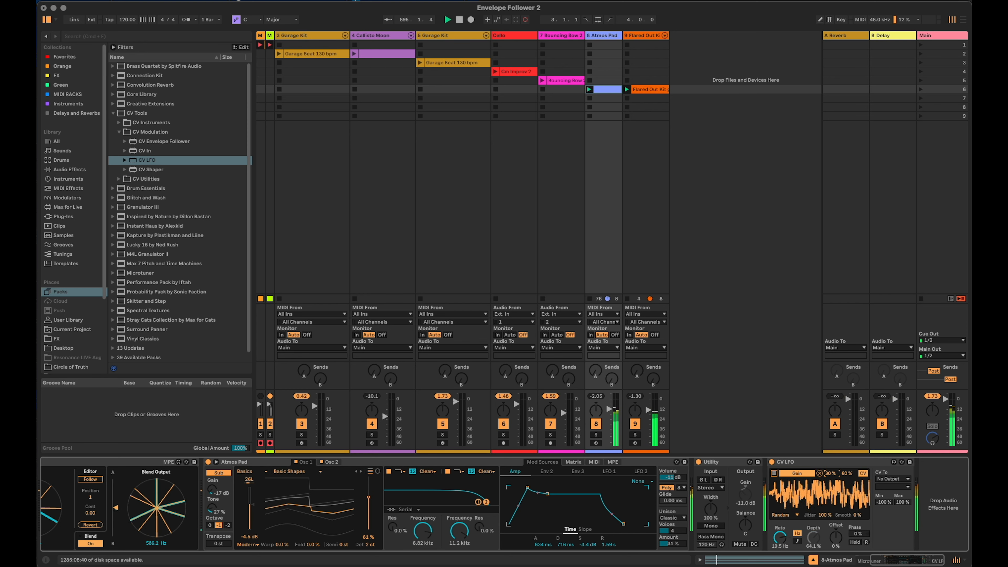
{"action": "left_click_drag", "start_coordinate": [831, 473], "coordinate": [830, 472]}
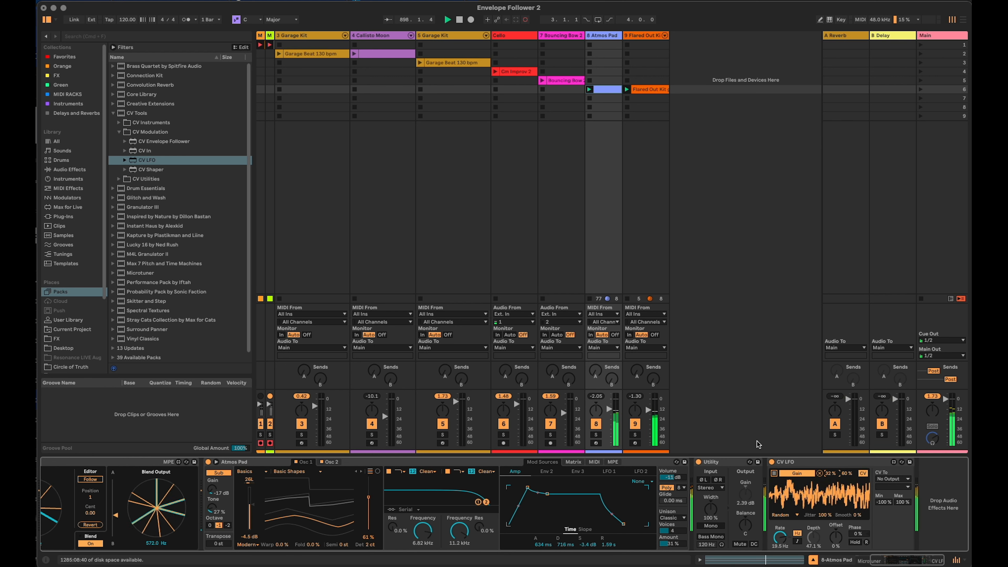
{"action": "double_click", "coordinate": [723, 462]}
{"action": "left_click", "coordinate": [723, 462]}
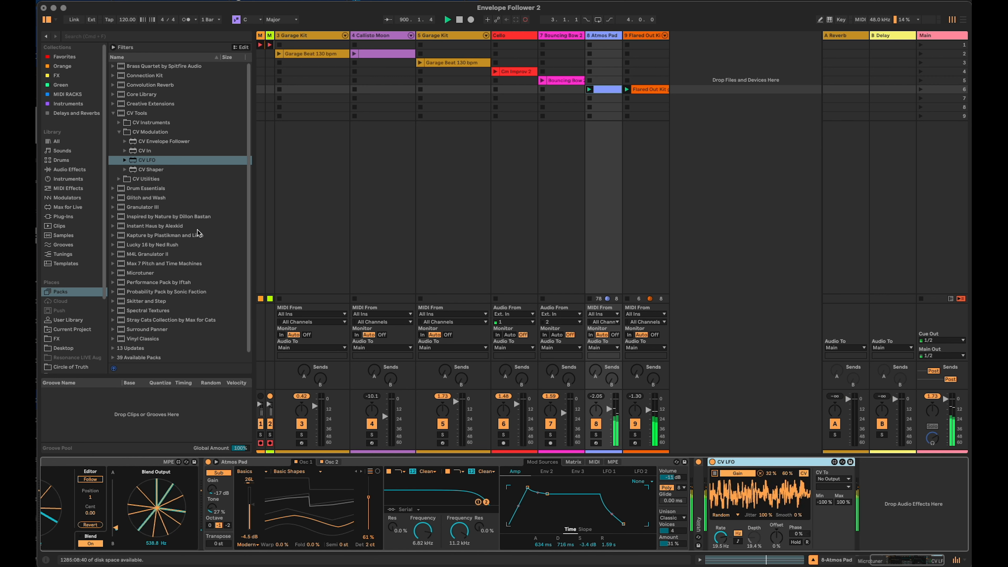
Add a Compressor after CV LFO at the end of the Atmos Pad track's chain.
{"action": "left_click", "coordinate": [69, 169]}
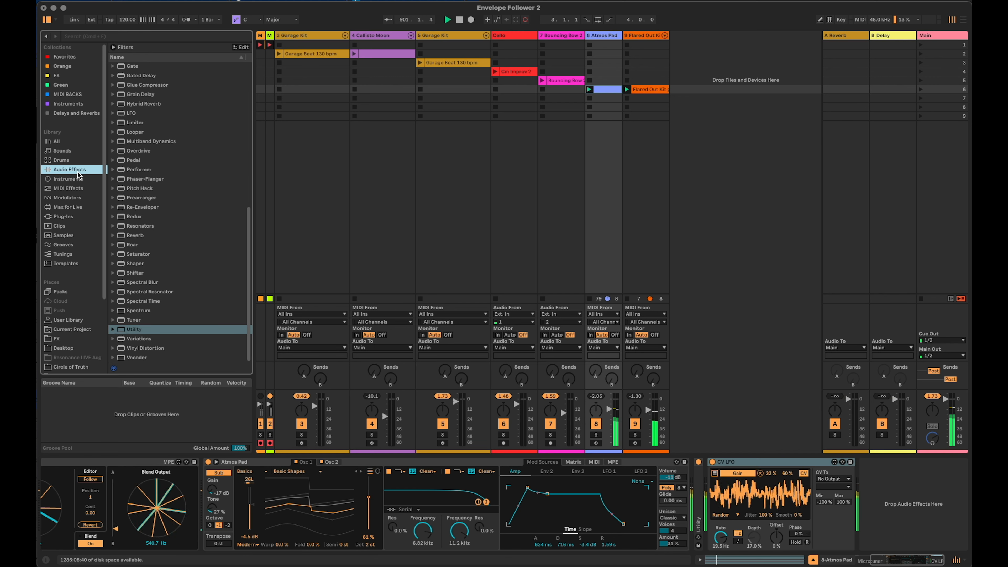
{"action": "scroll", "coordinate": [139, 175], "scroll_direction": "down", "scroll_amount": 10}
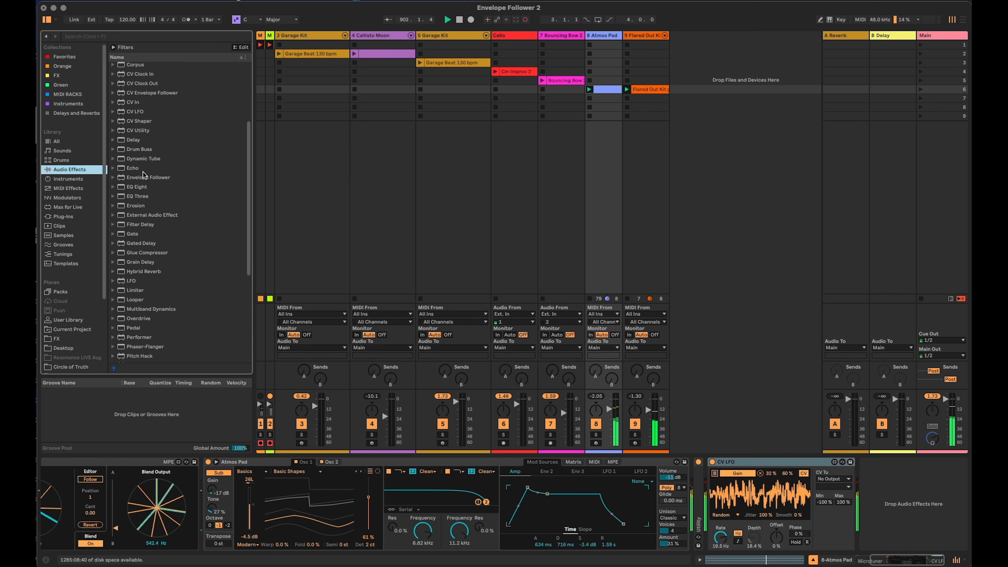
{"action": "scroll", "coordinate": [144, 175], "scroll_direction": "up", "scroll_amount": 4}
{"action": "scroll", "coordinate": [137, 93], "scroll_direction": "up", "scroll_amount": 3}
{"action": "left_click", "coordinate": [130, 106]}
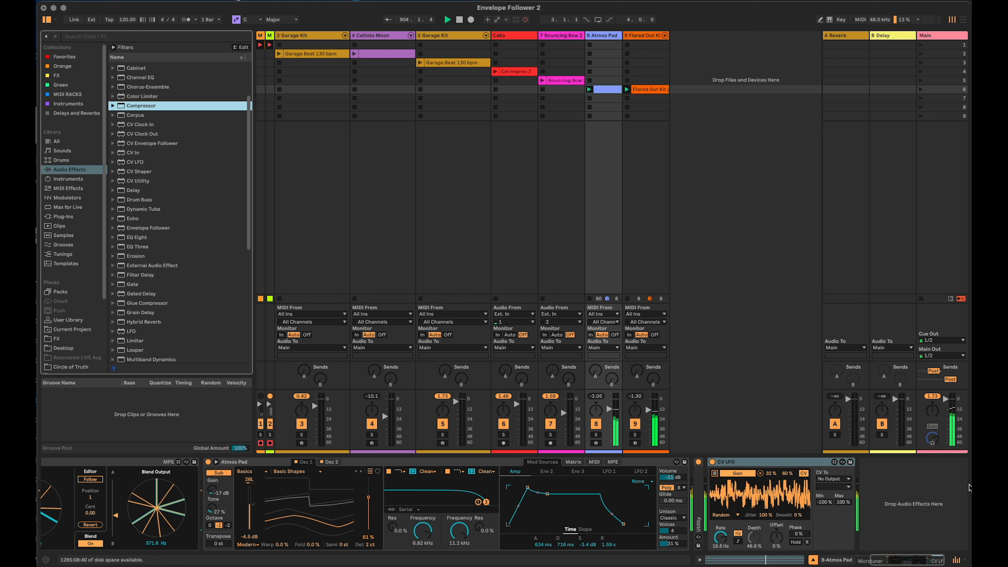
{"action": "left_click_drag", "start_coordinate": [911, 499], "coordinate": [912, 500]}
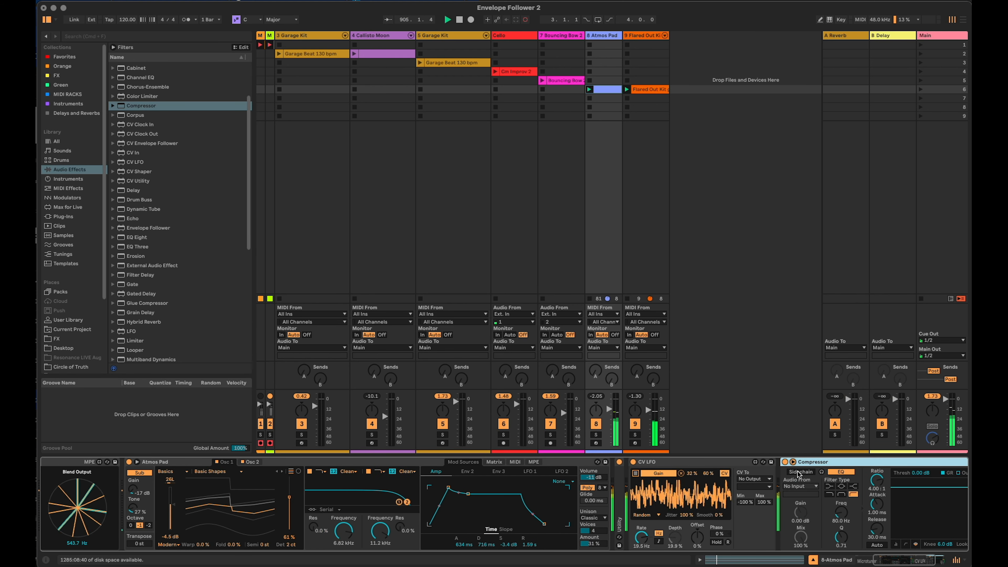
Sidechain the Compressor from the Flared Out Kit track with an infinite ratio and -14.3 dB threshold, and launch the Flared Out Kit clip.
{"action": "left_click", "coordinate": [803, 485]}
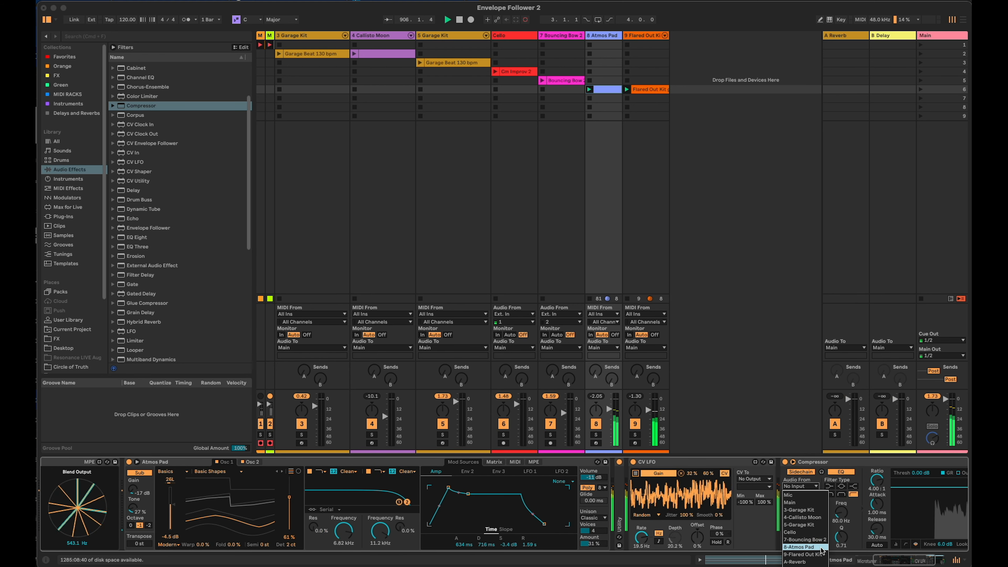
{"action": "left_click", "coordinate": [802, 555]}
{"action": "scroll", "coordinate": [831, 498], "scroll_direction": "right", "scroll_amount": 3}
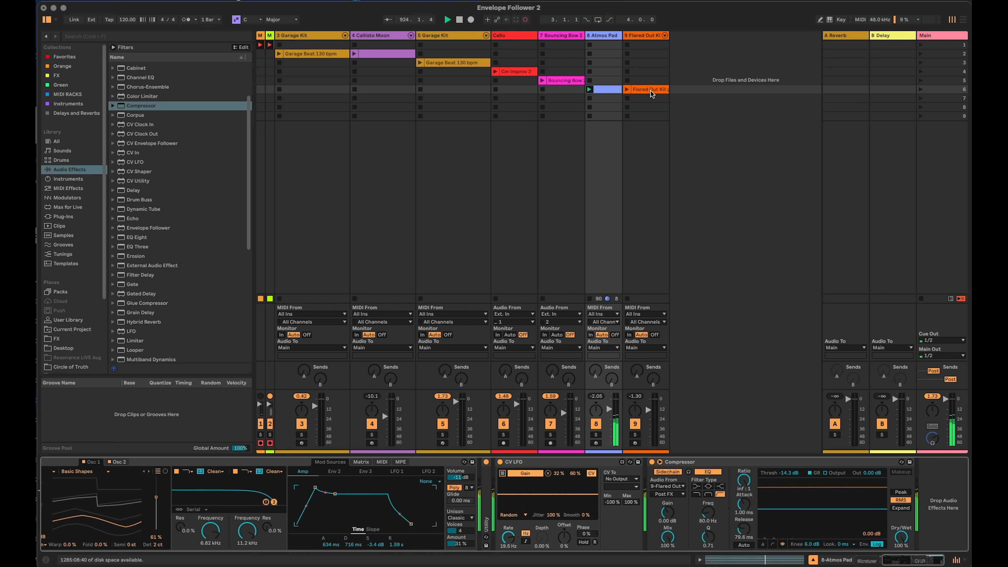
{"action": "left_click", "coordinate": [628, 90]}
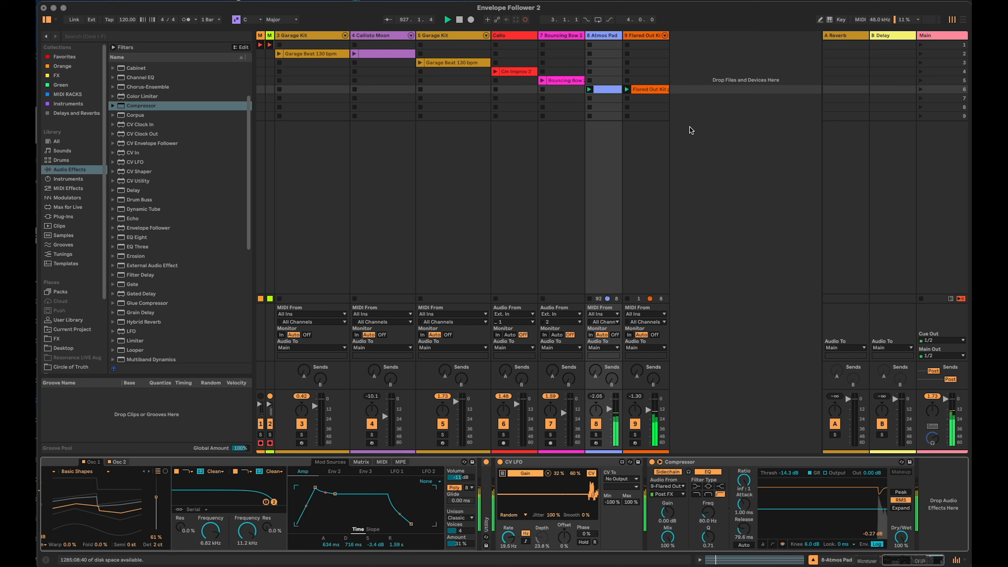